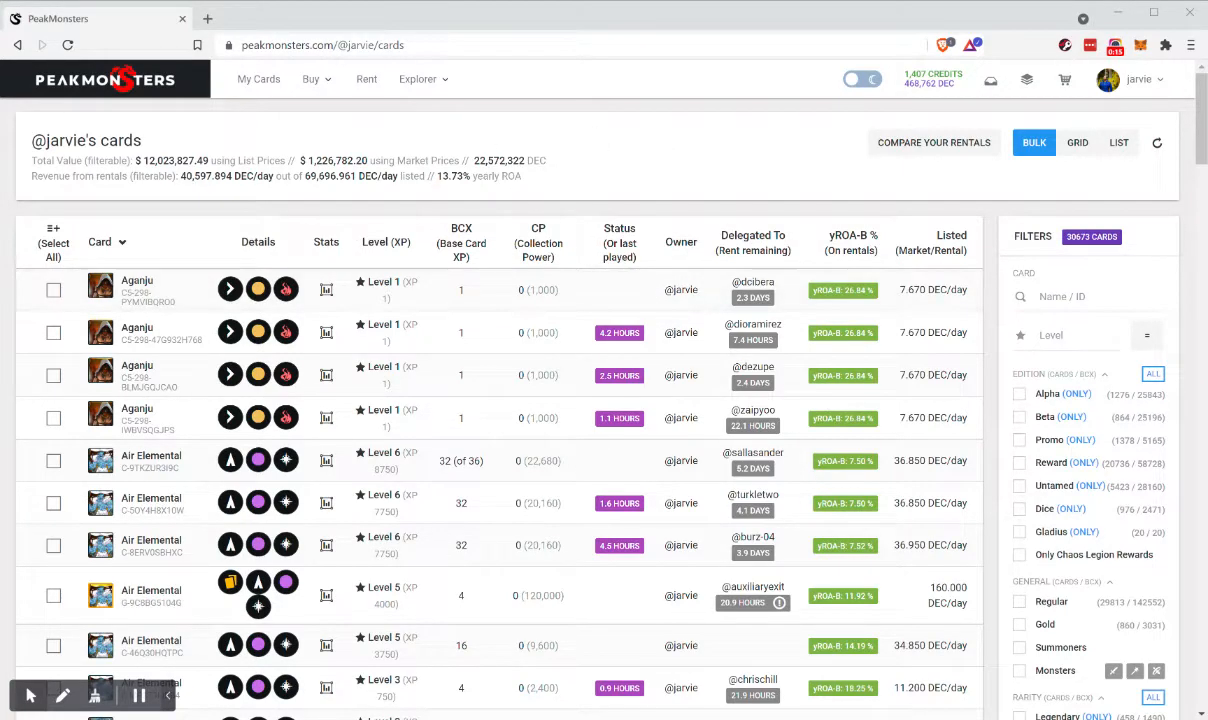
Step: Filter the card collection to cards that are for rent and currently delegated
scroll(1103, 590, "down", 3)
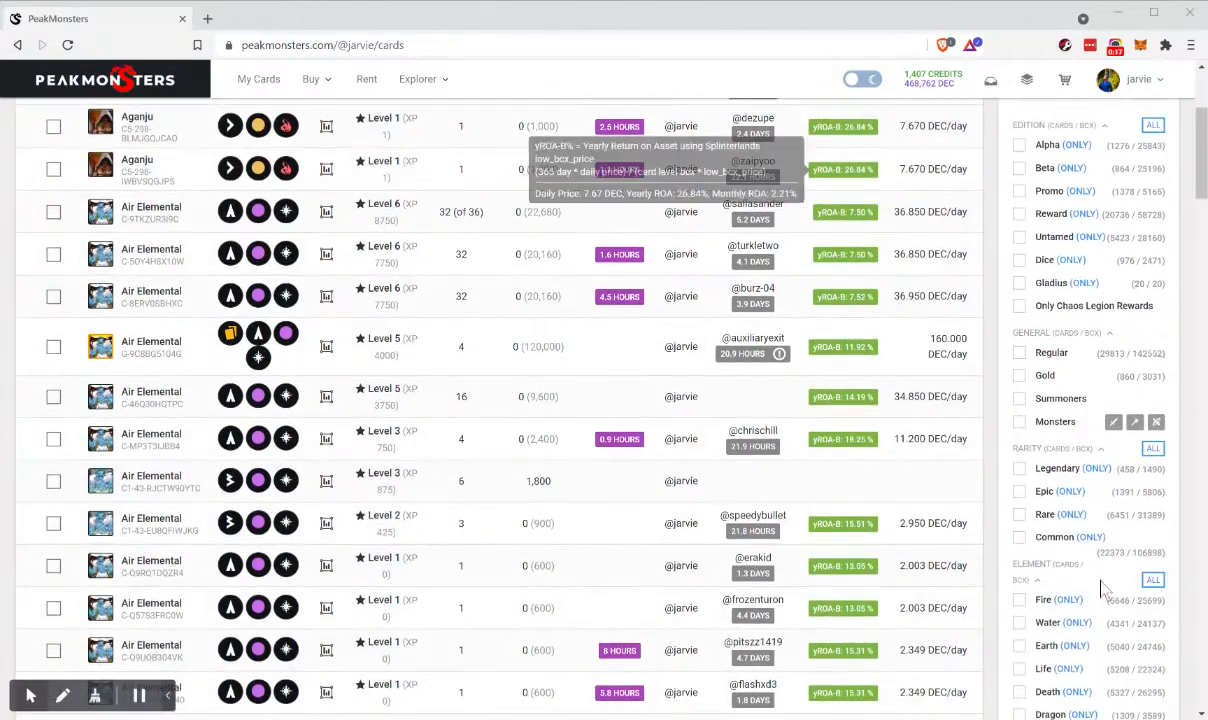
scroll(1064, 508, "down", 3)
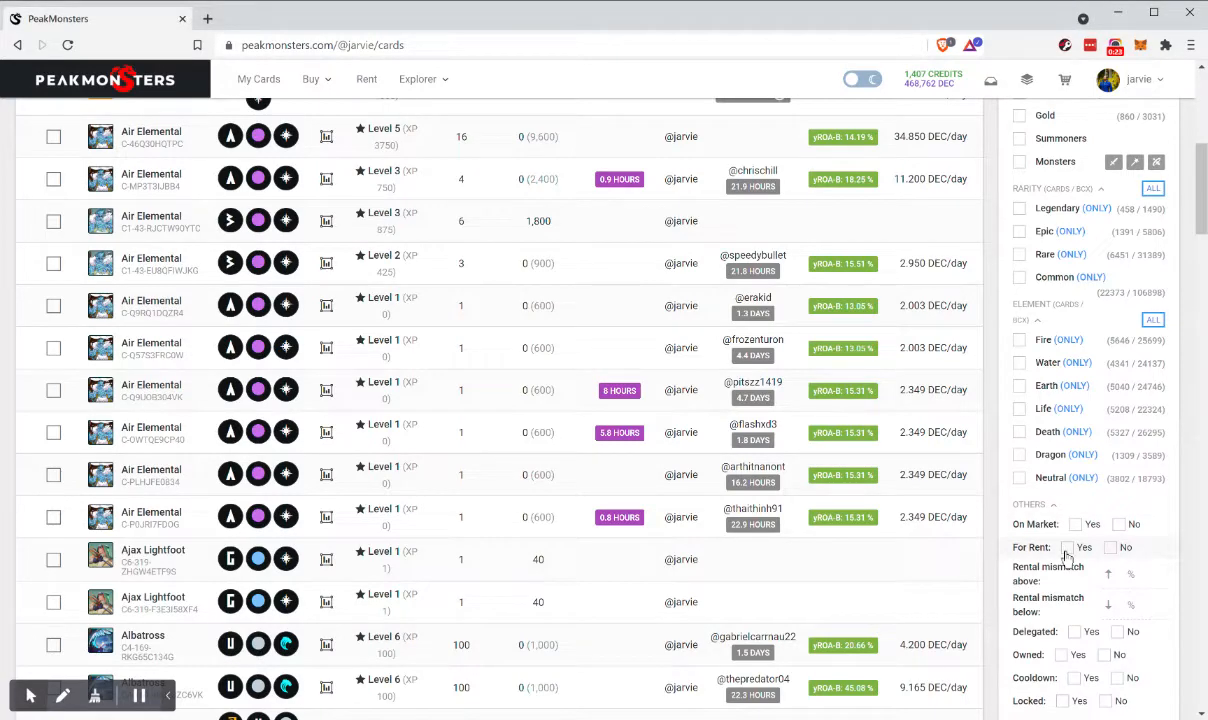
left_click(1067, 548)
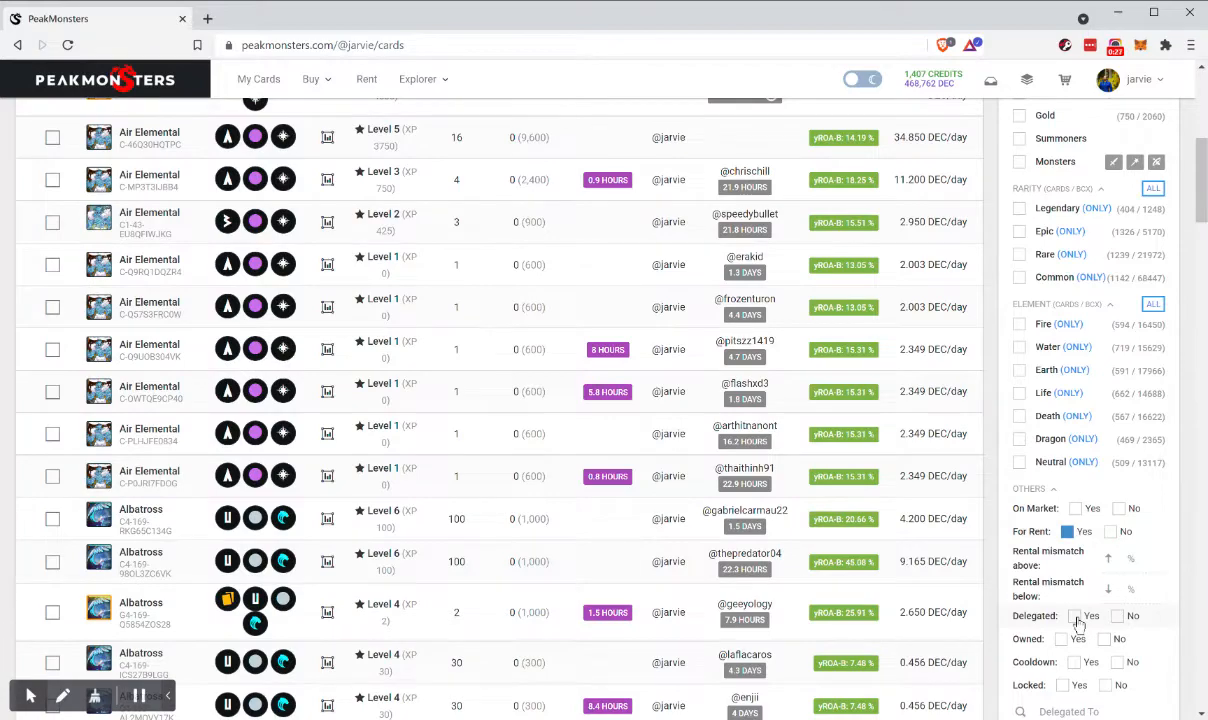
left_click(1075, 616)
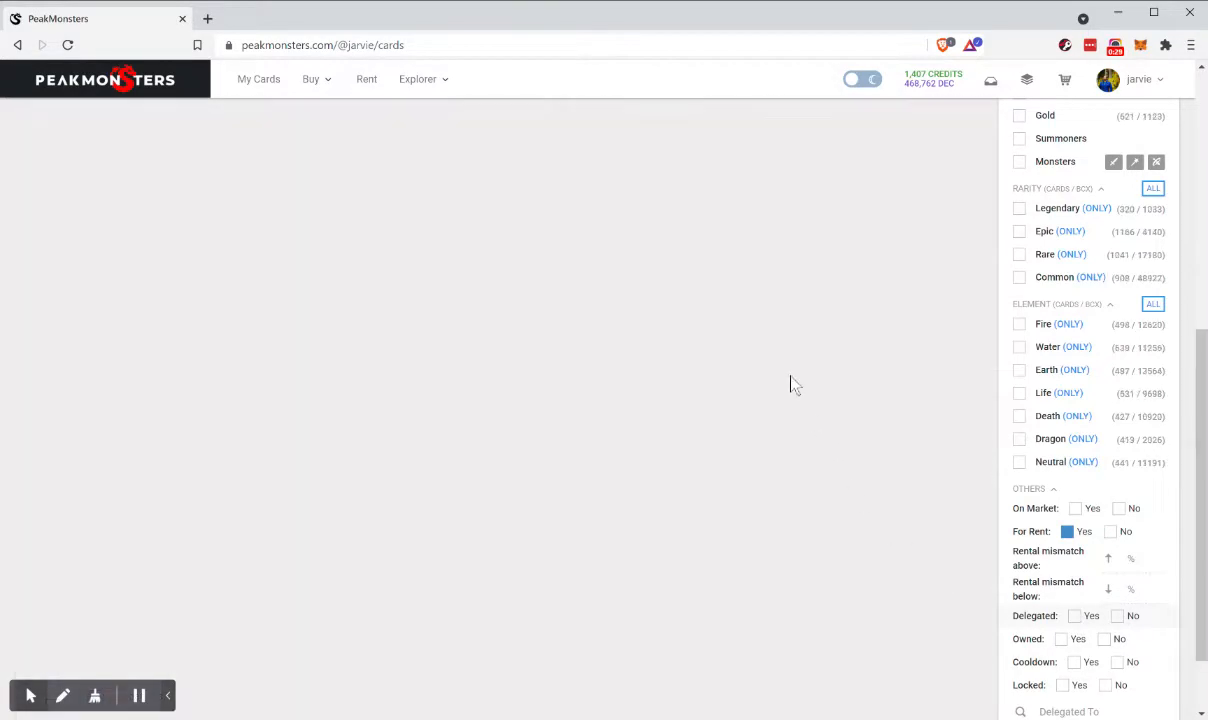
scroll(793, 384, "up", 2)
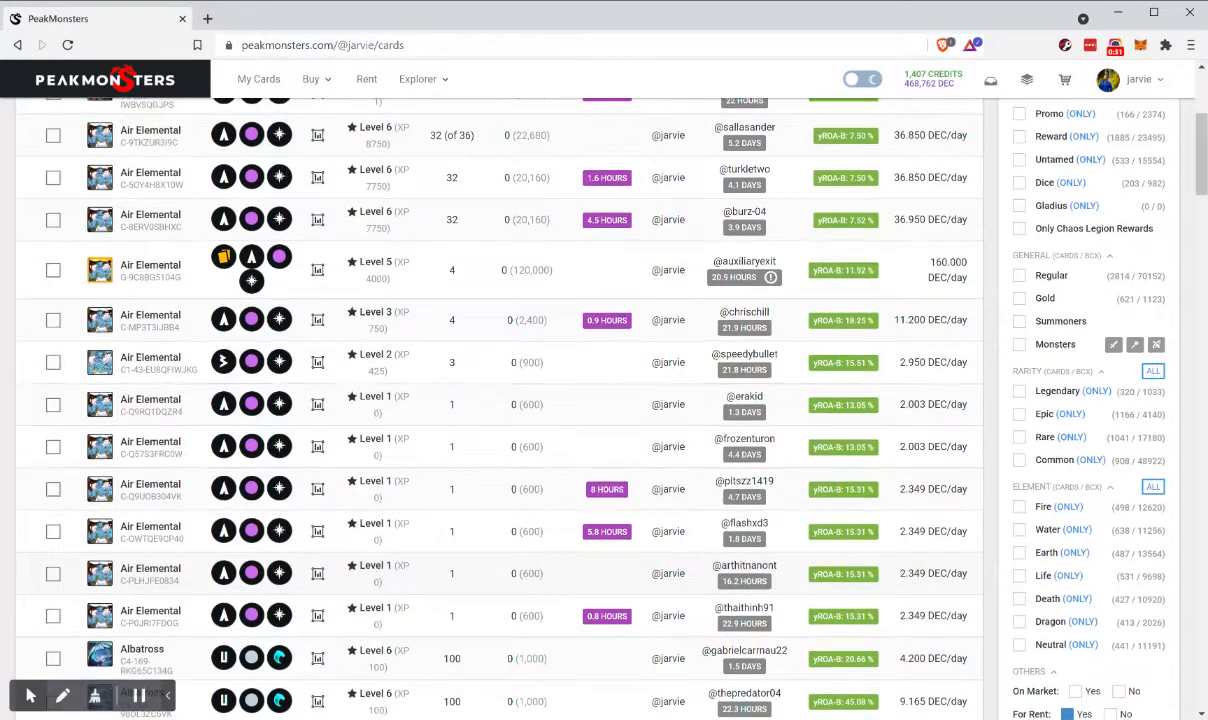
scroll(793, 384, "down", 2)
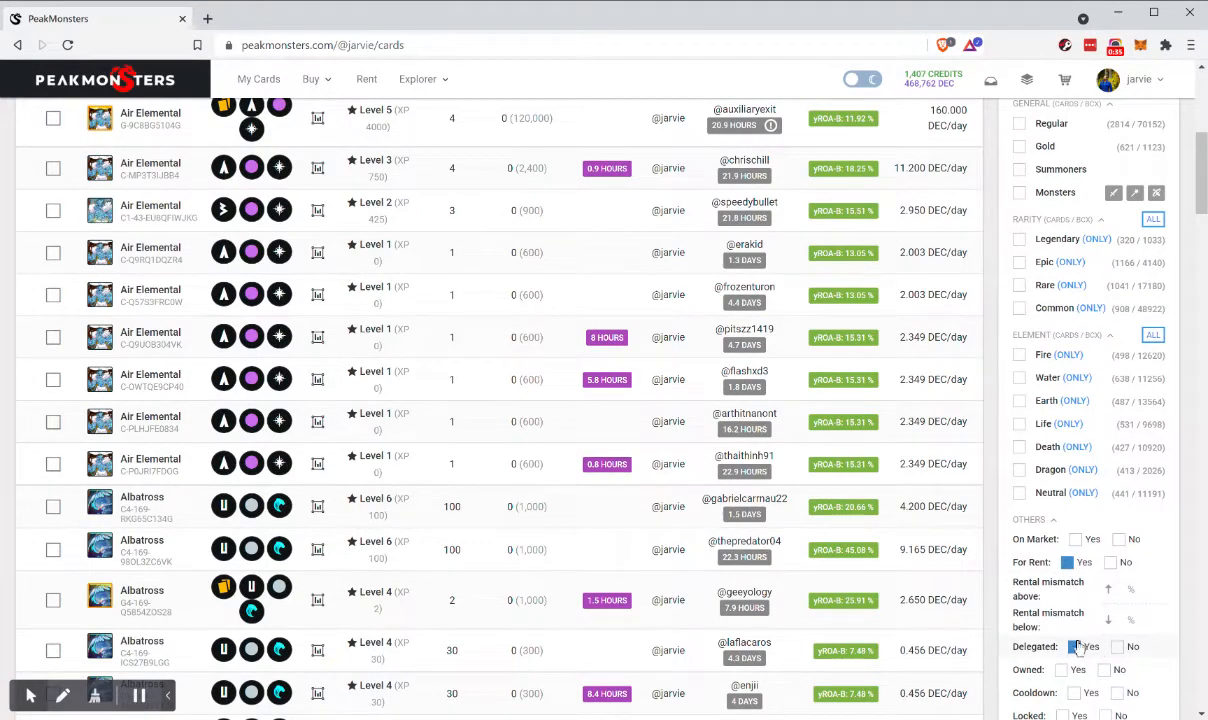
scroll(862, 366, "up", 3)
scroll(862, 366, "up", 2)
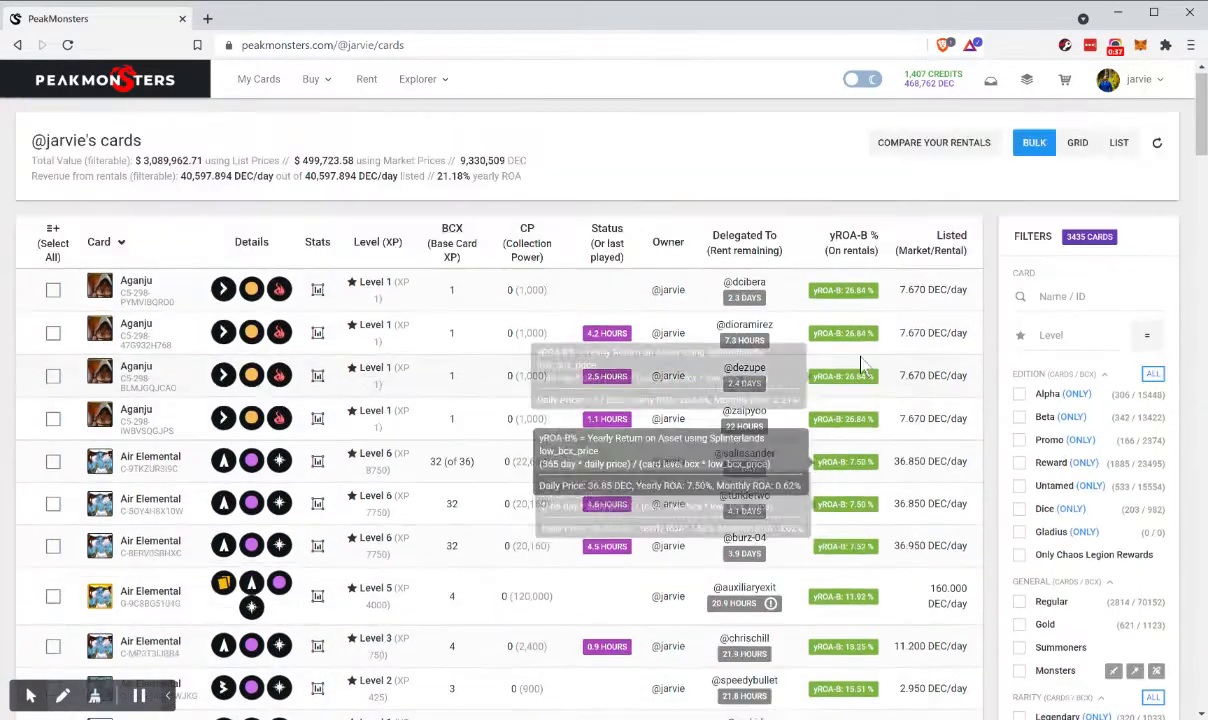
Step: Compare the filtered rentals against the low market price and look over the resulting percentage changes
left_click(944, 153)
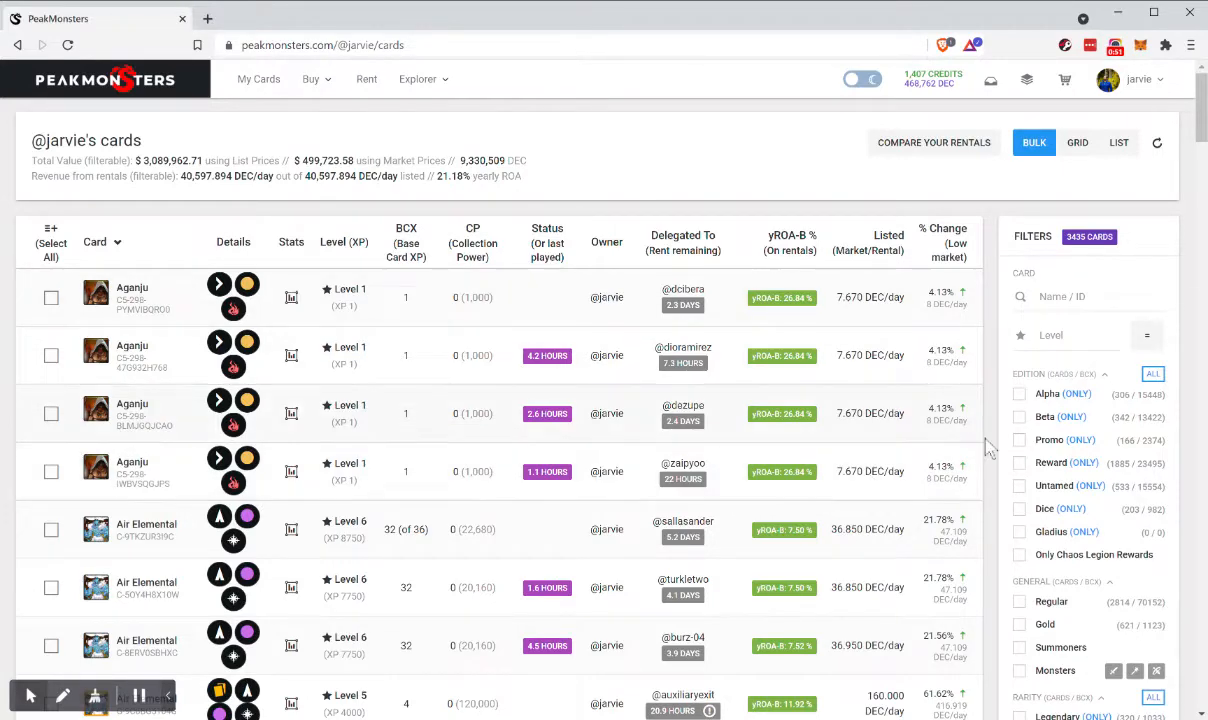
scroll(858, 490, "down", 5)
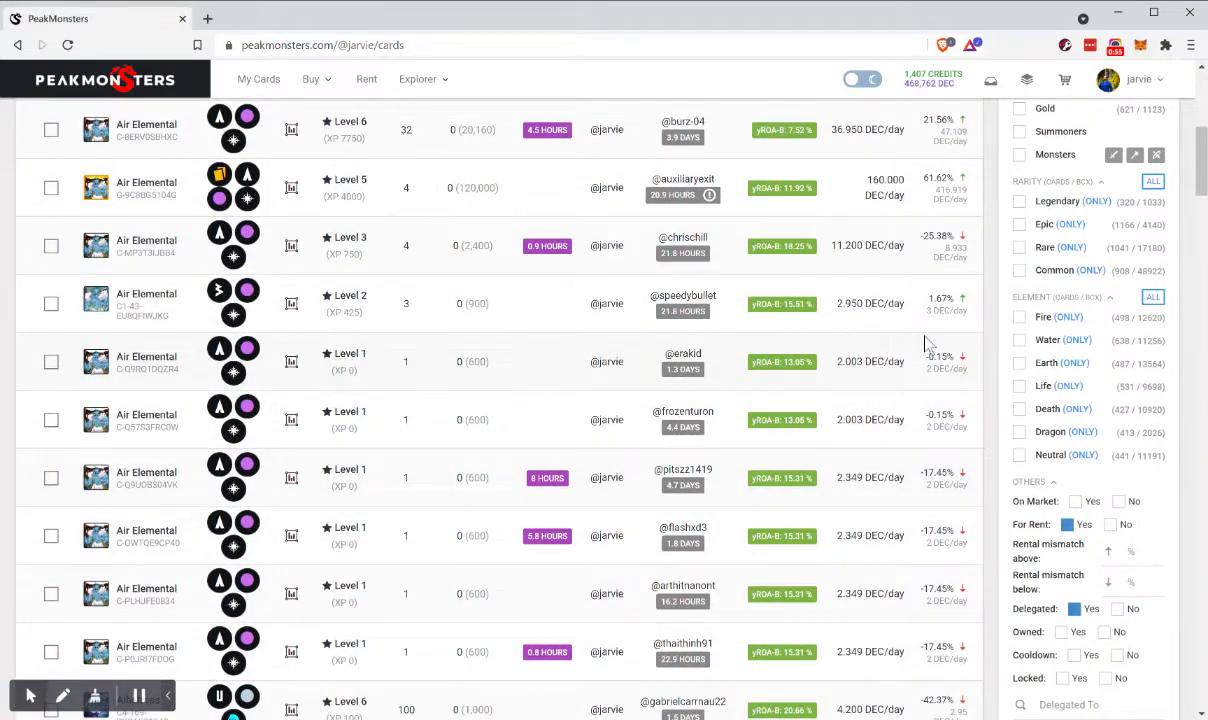
scroll(925, 344, "up", 5)
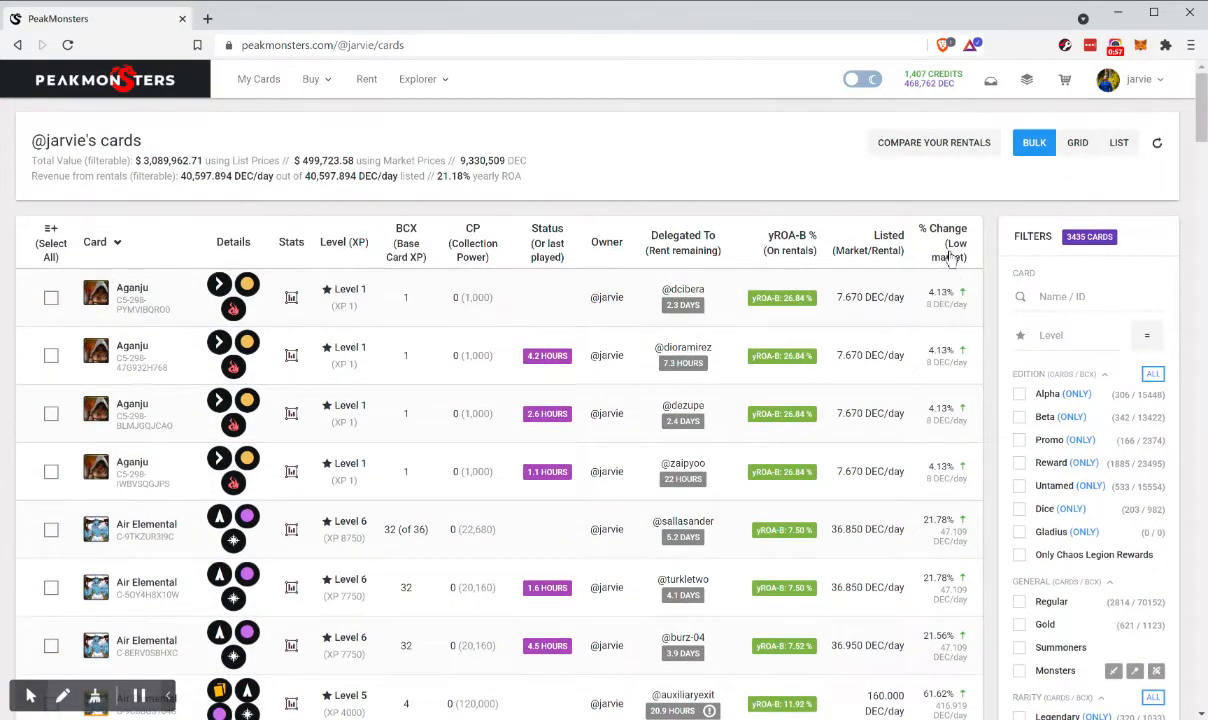
Step: Sort the rentals by % Change, first with the most negative values on top, and reverse it to put the highest positive values first
left_click(950, 258)
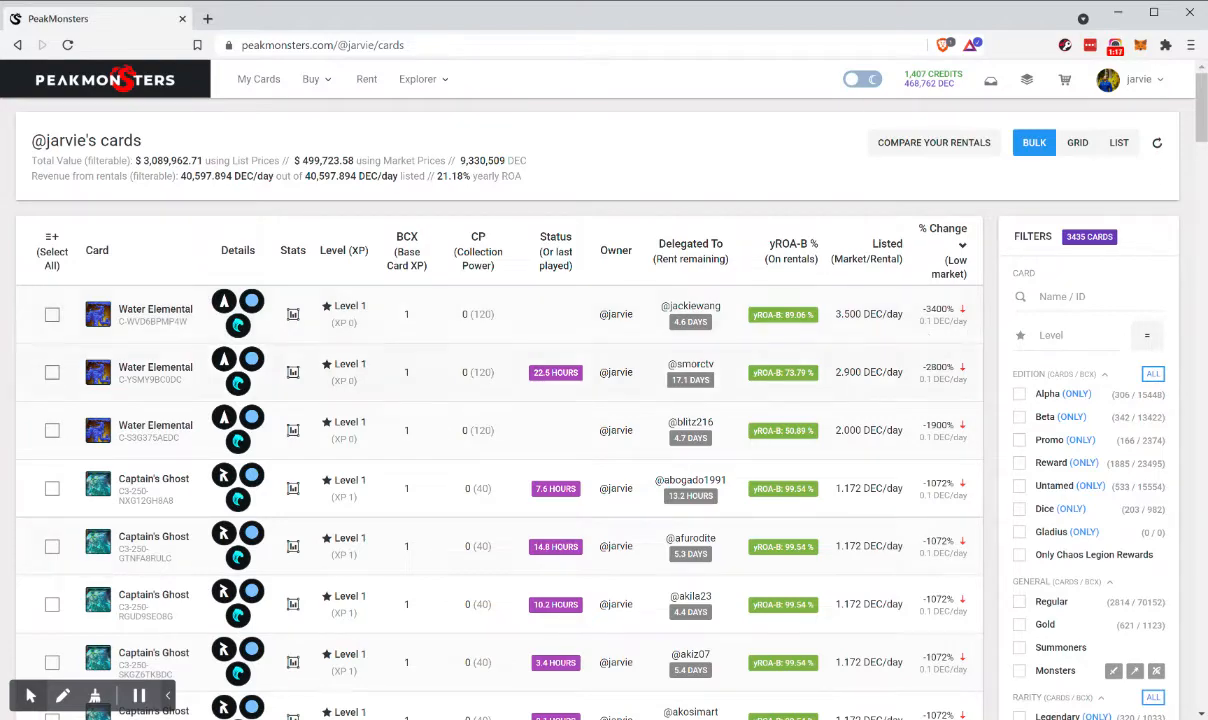
scroll(908, 418, "down", 6)
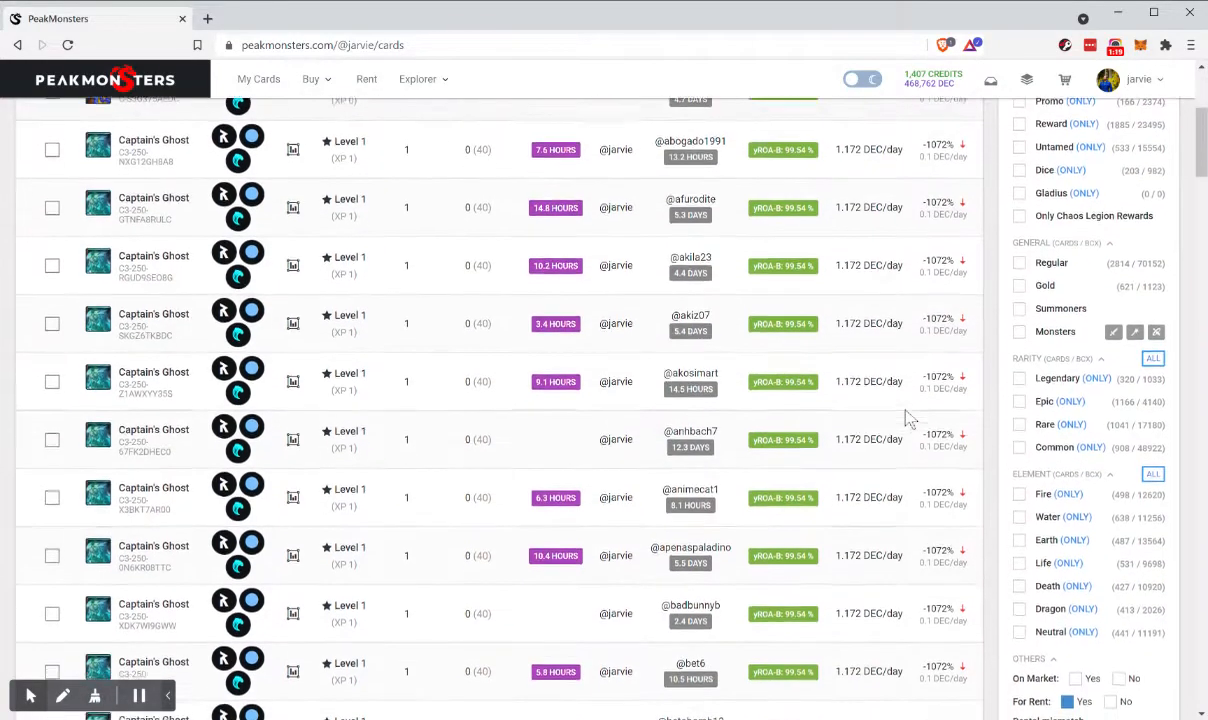
scroll(908, 418, "up", 5)
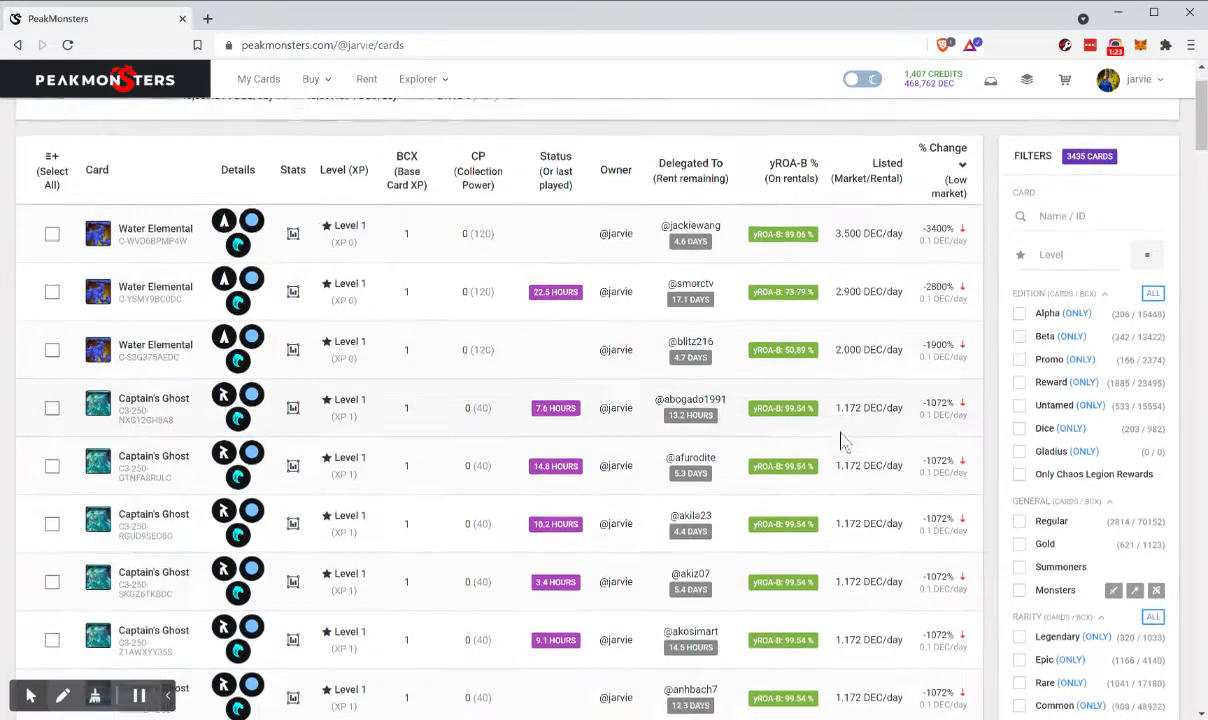
scroll(843, 441, "down", 5)
scroll(600, 400, "up", 6)
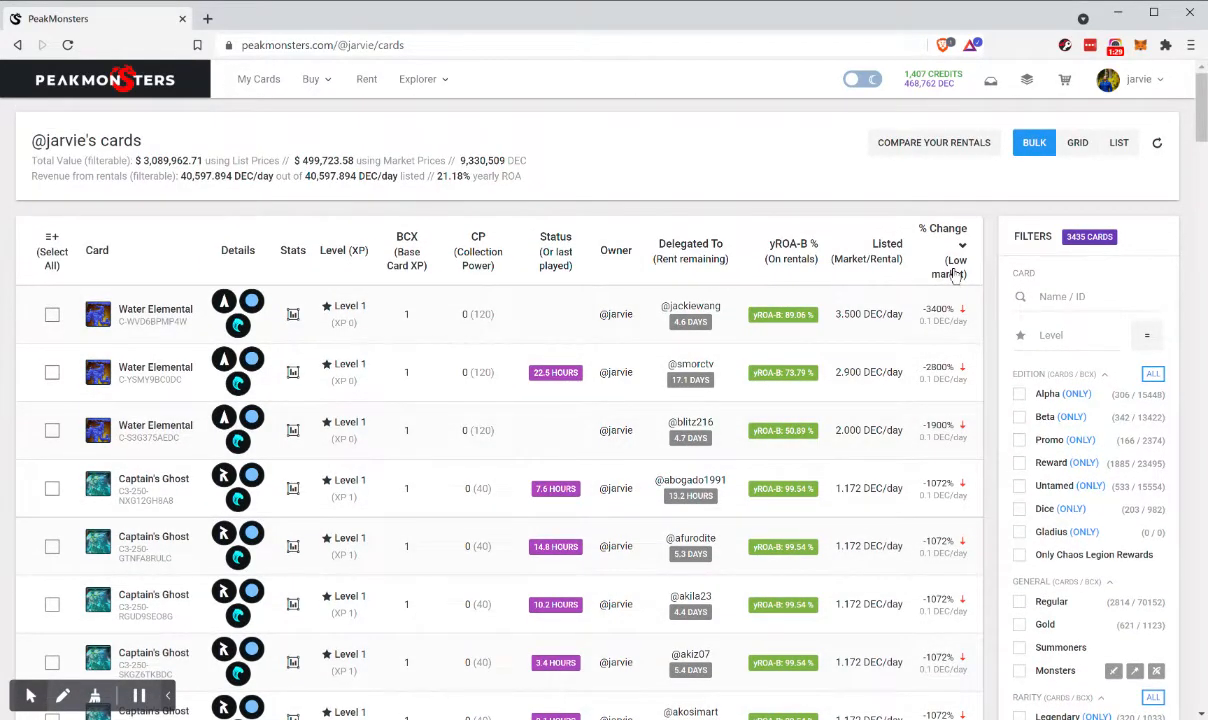
left_click(955, 274)
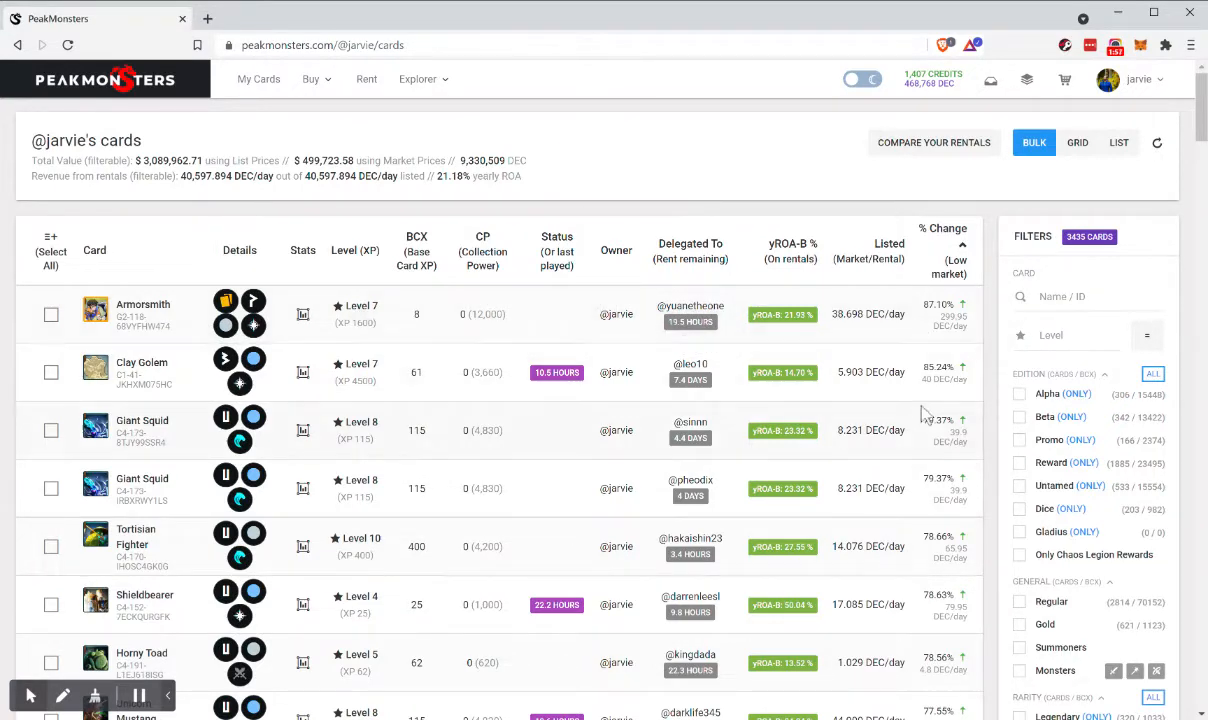
Step: Examine the rentals with the highest % Change, comparing their listed price, low market price and yROA-B return
scroll(924, 414, "down", 1)
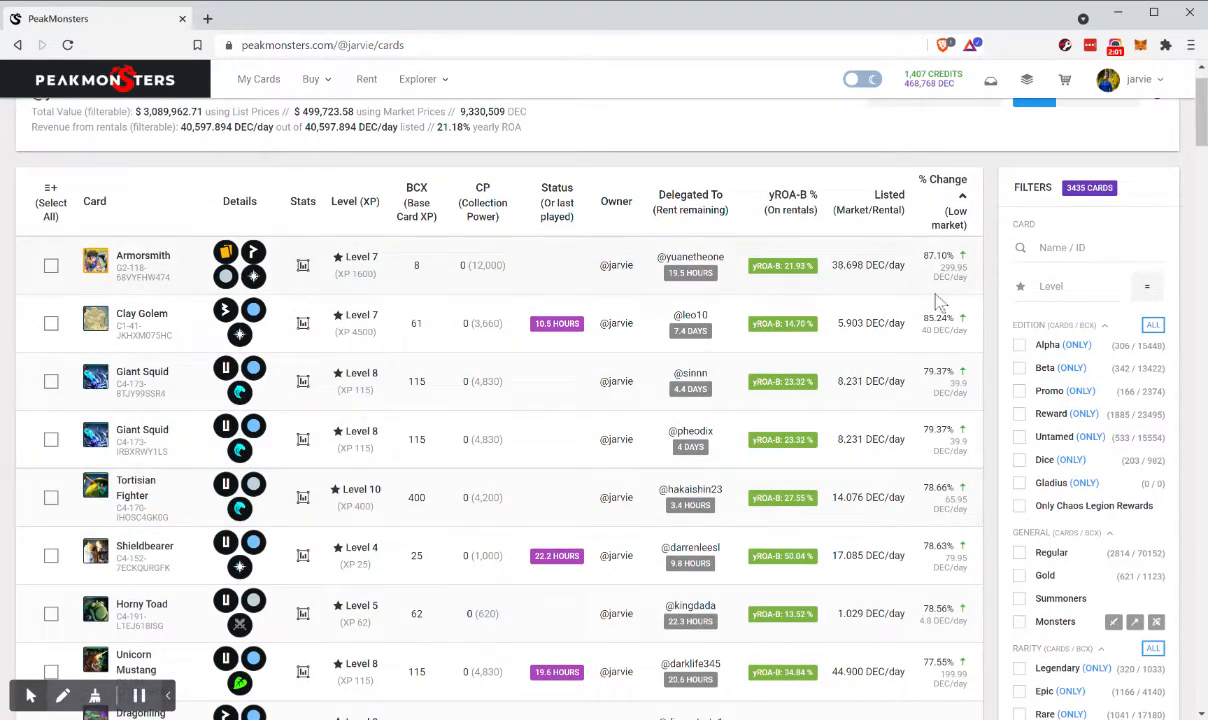
scroll(938, 302, "down", 1)
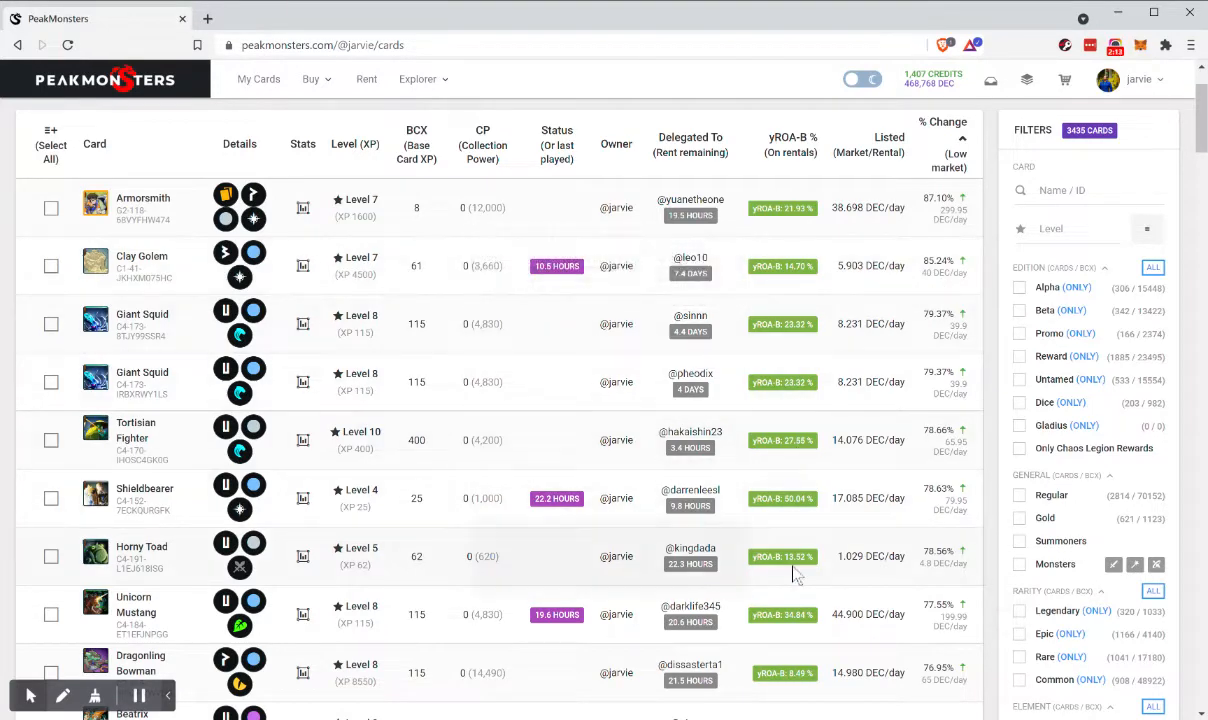
scroll(793, 575, "down", 2)
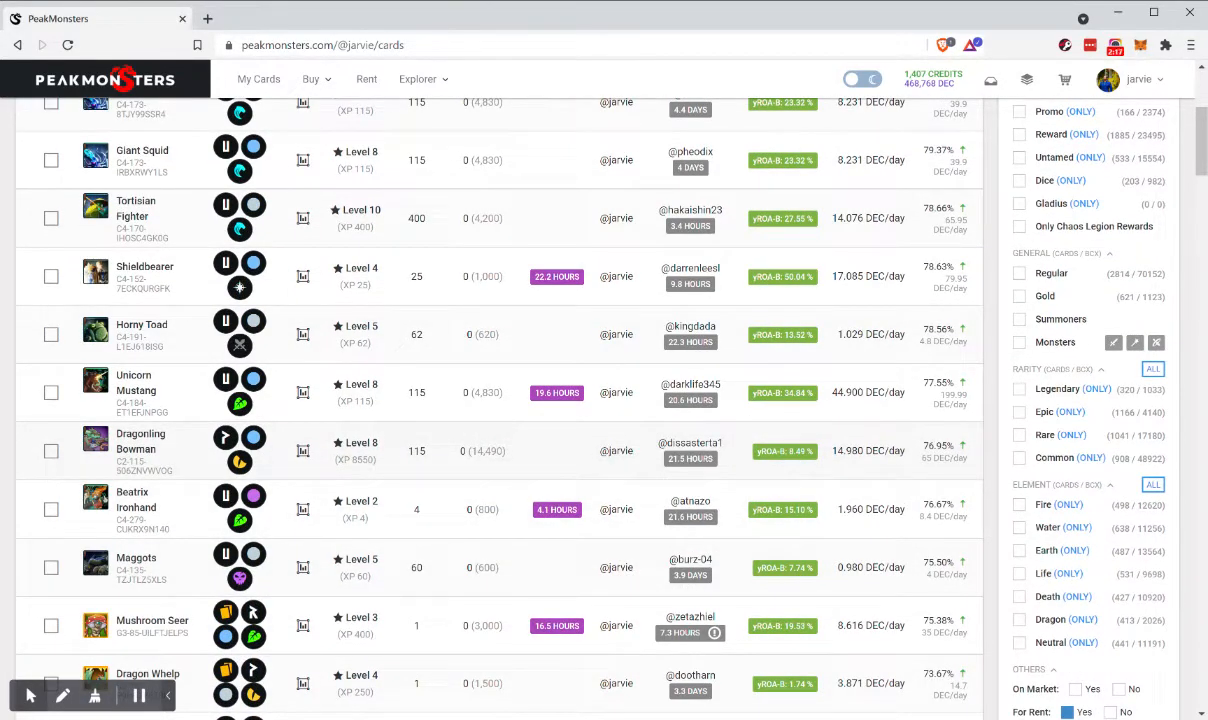
mouse_move(785, 453)
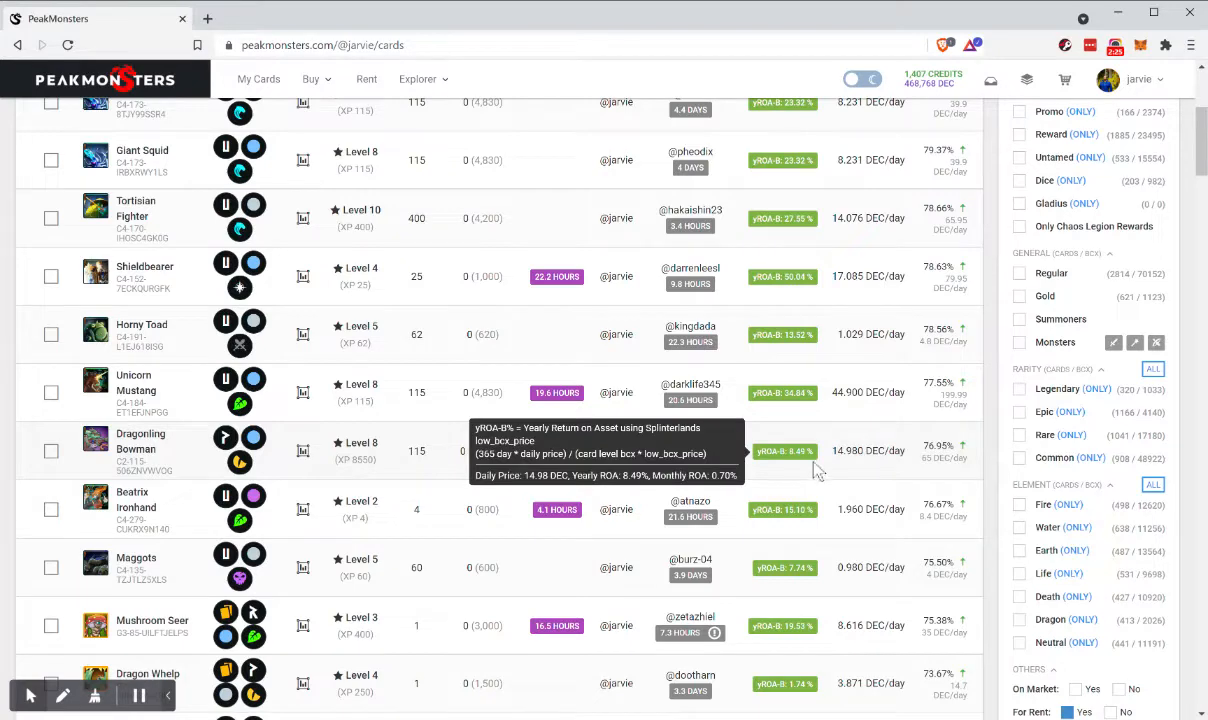
scroll(1075, 552, "down", 3)
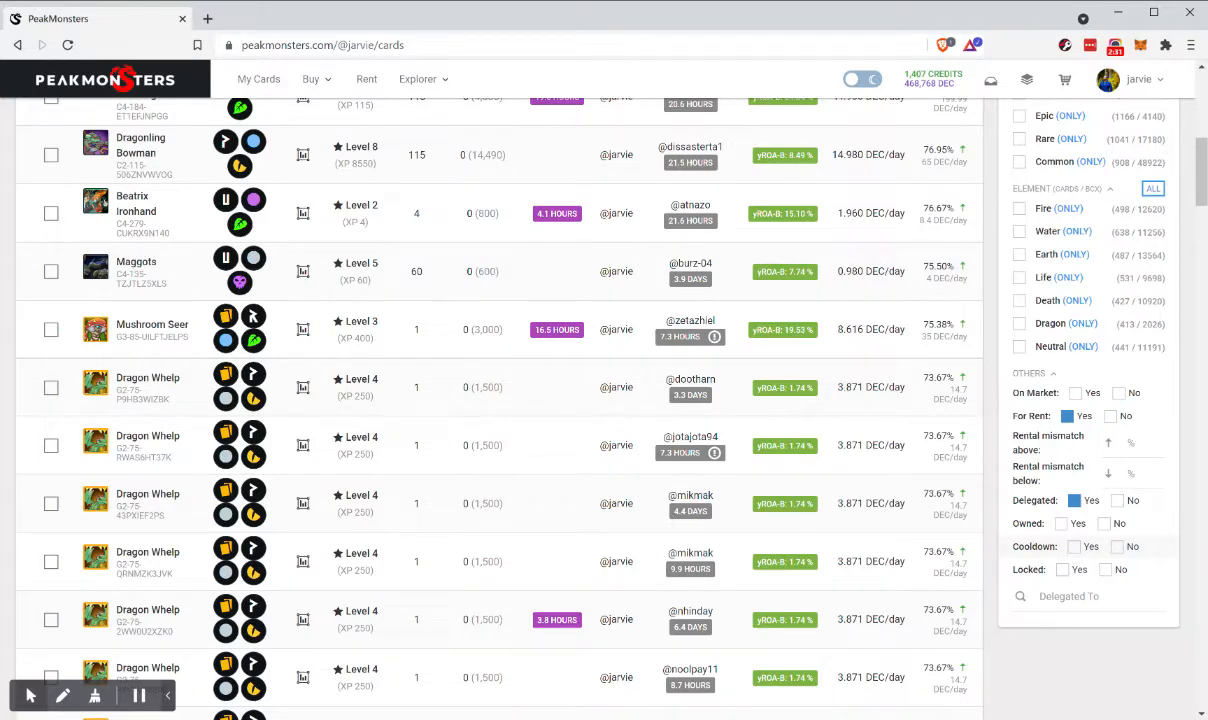
scroll(918, 459, "up", 6)
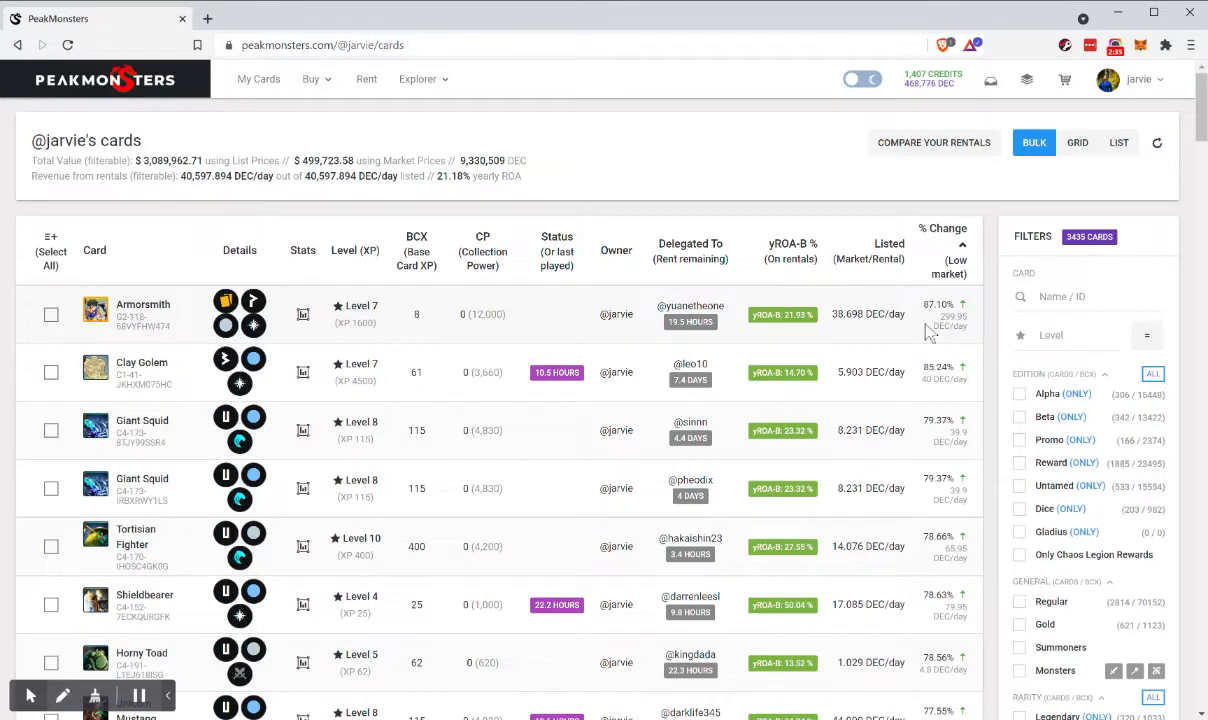
scroll(928, 333, "down", 2)
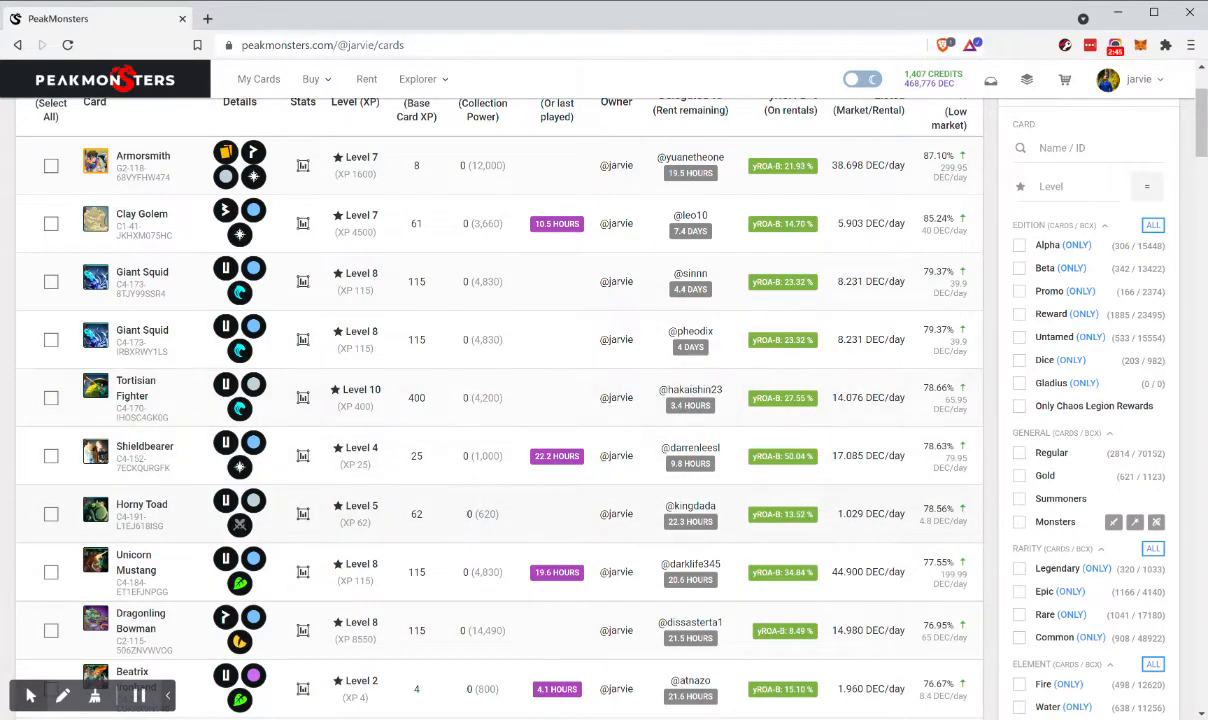
scroll(500, 400, "up", 1)
scroll(500, 400, "down", 2)
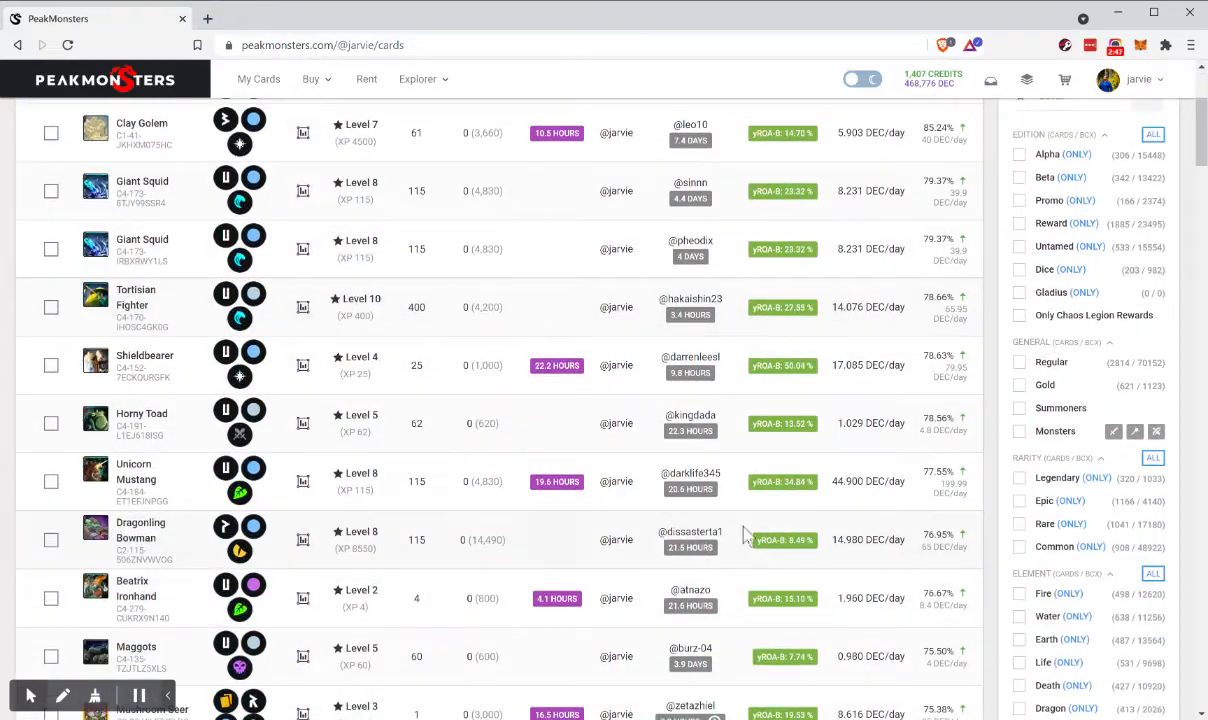
scroll(930, 574, "down", 10)
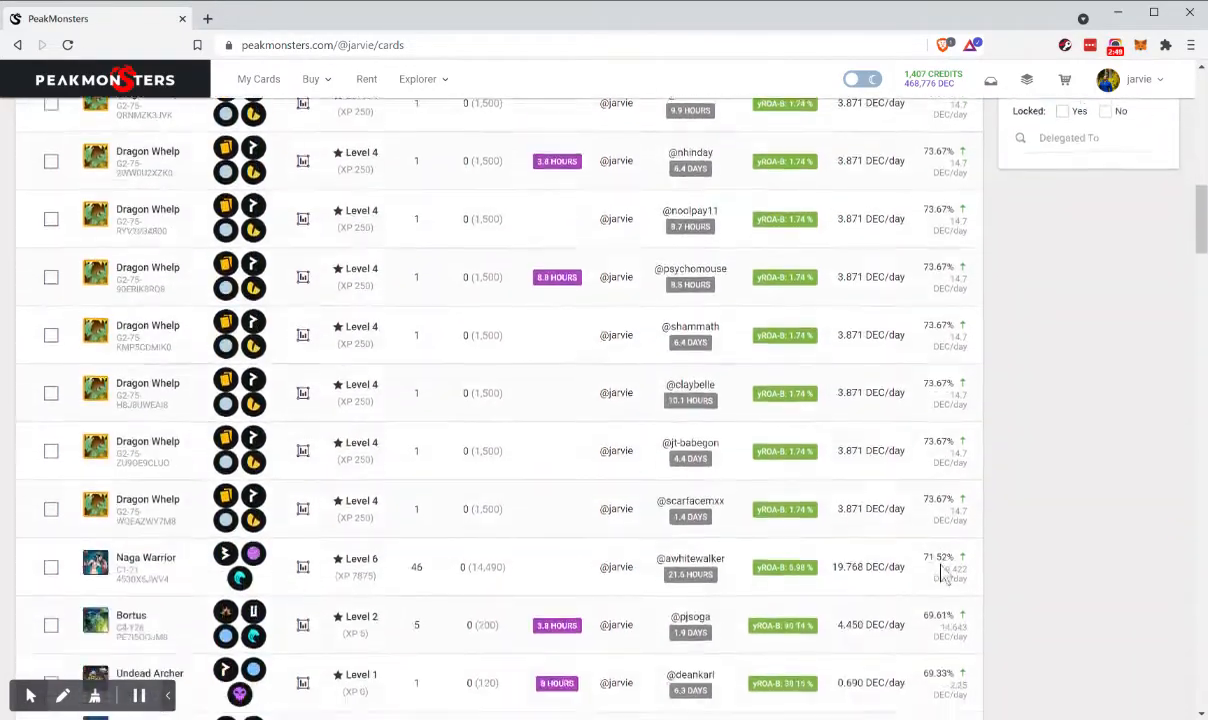
scroll(943, 574, "down", 5)
scroll(941, 571, "up", 15)
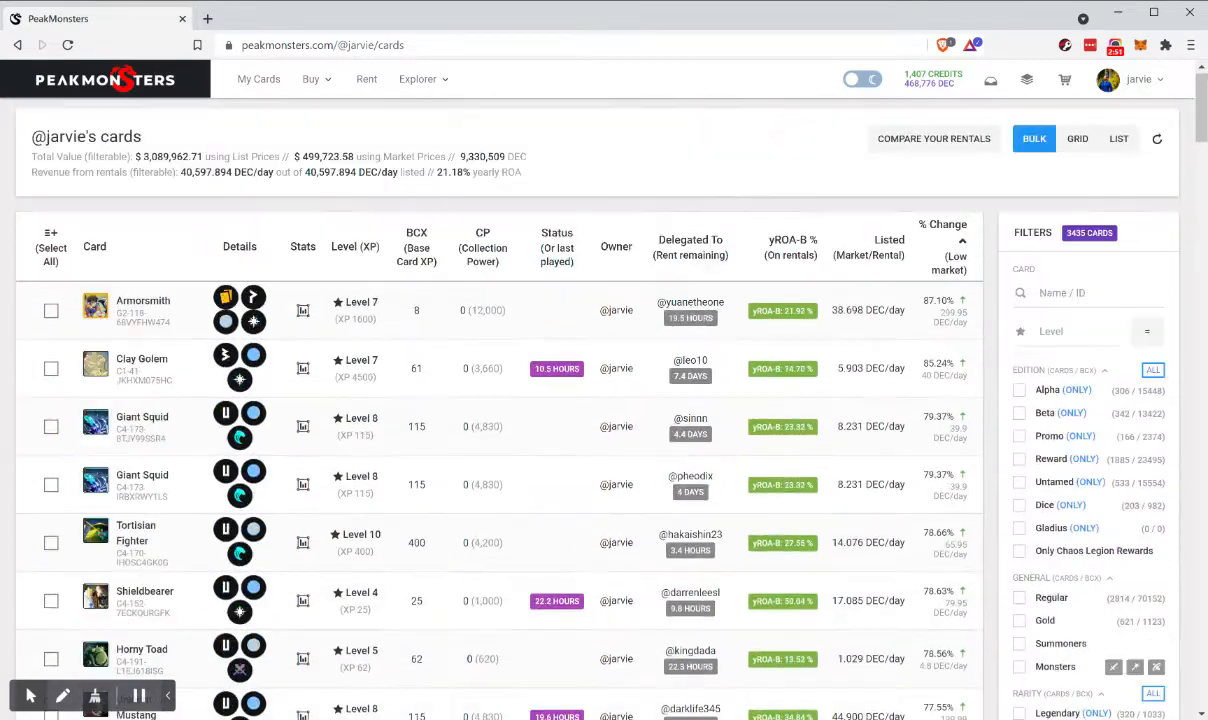
Step: Limit the rentals to those with a rental mismatch above 40%
scroll(941, 571, "down", 10)
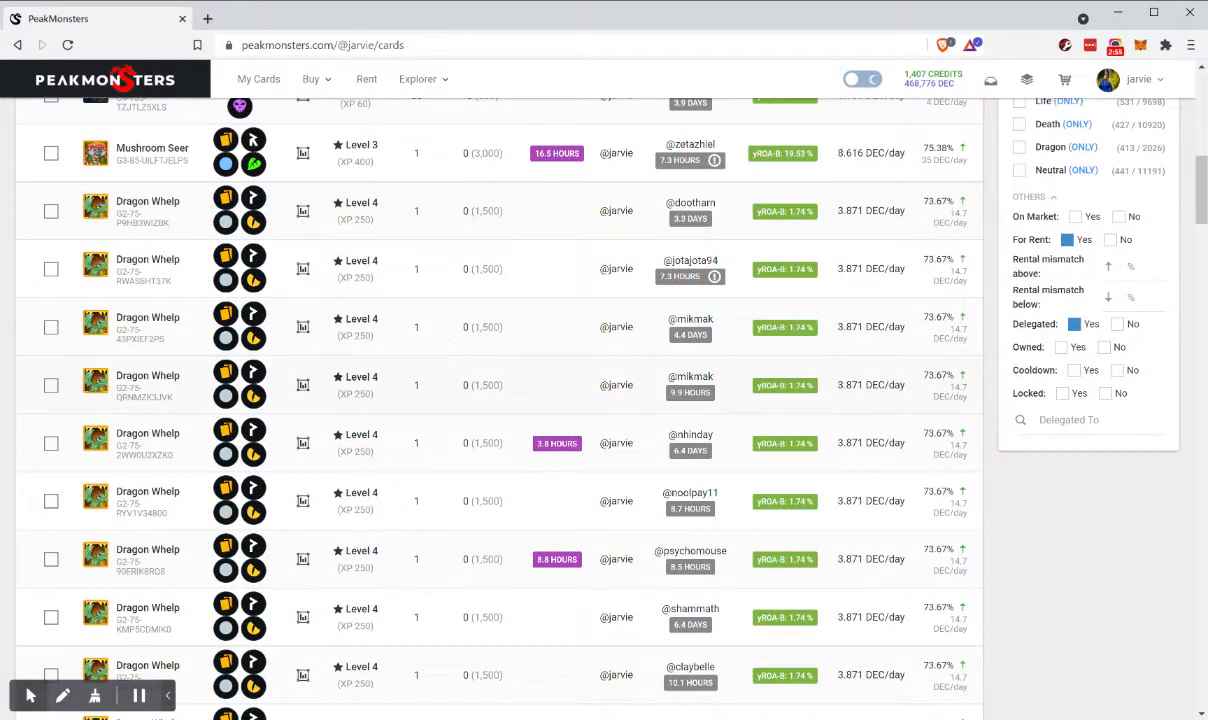
left_click(1129, 266)
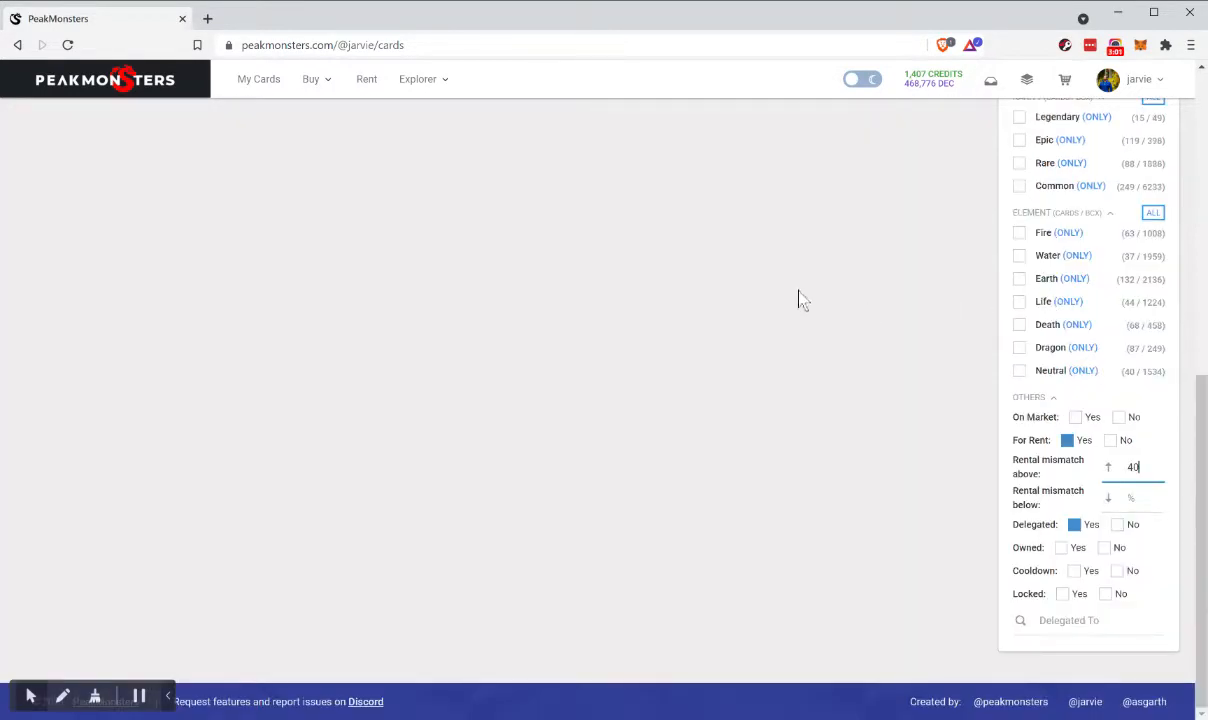
scroll(801, 297, "up", 8)
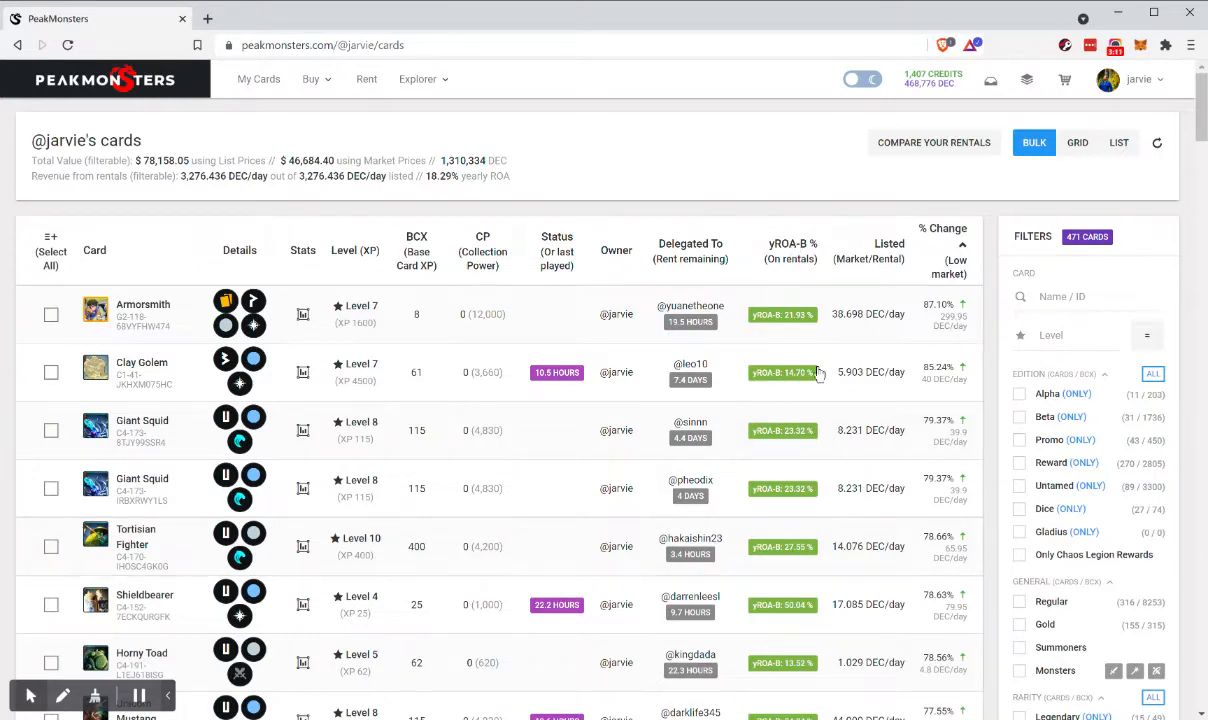
Step: Sort the filtered rentals by yROA-B % with the lowest return first and select the first Dragon Whelp card
left_click(790, 248)
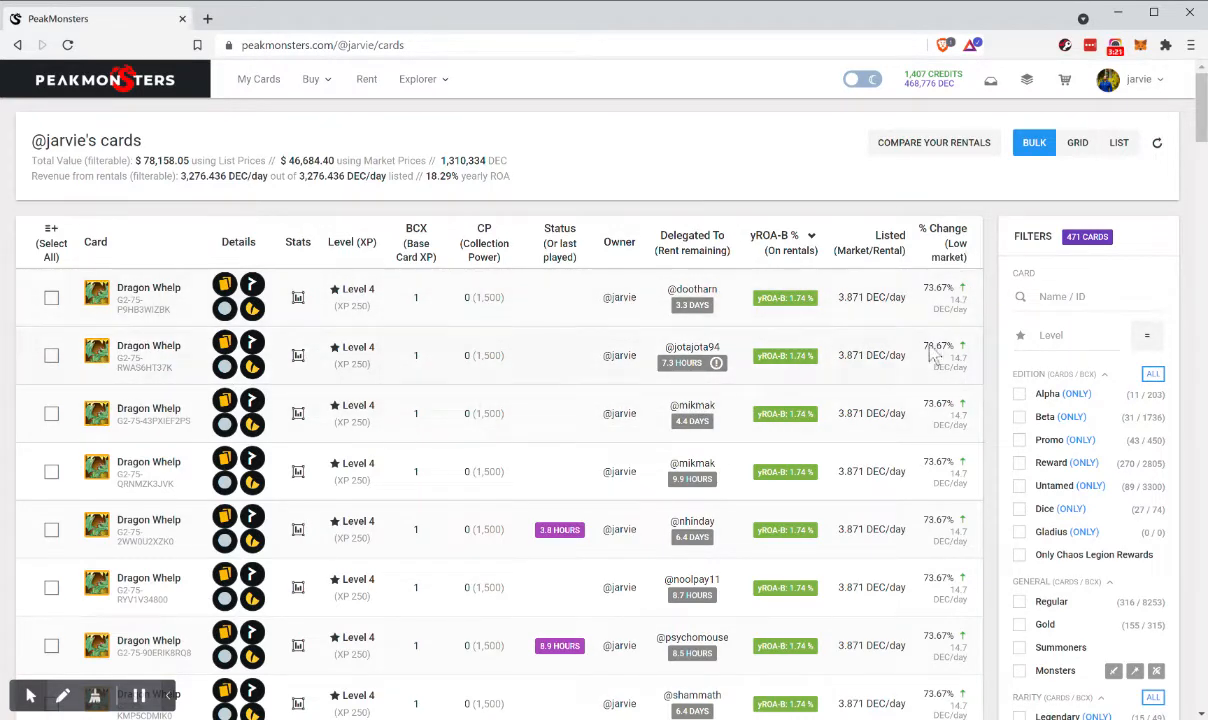
left_click(51, 298)
scroll(200, 462, "down", 1)
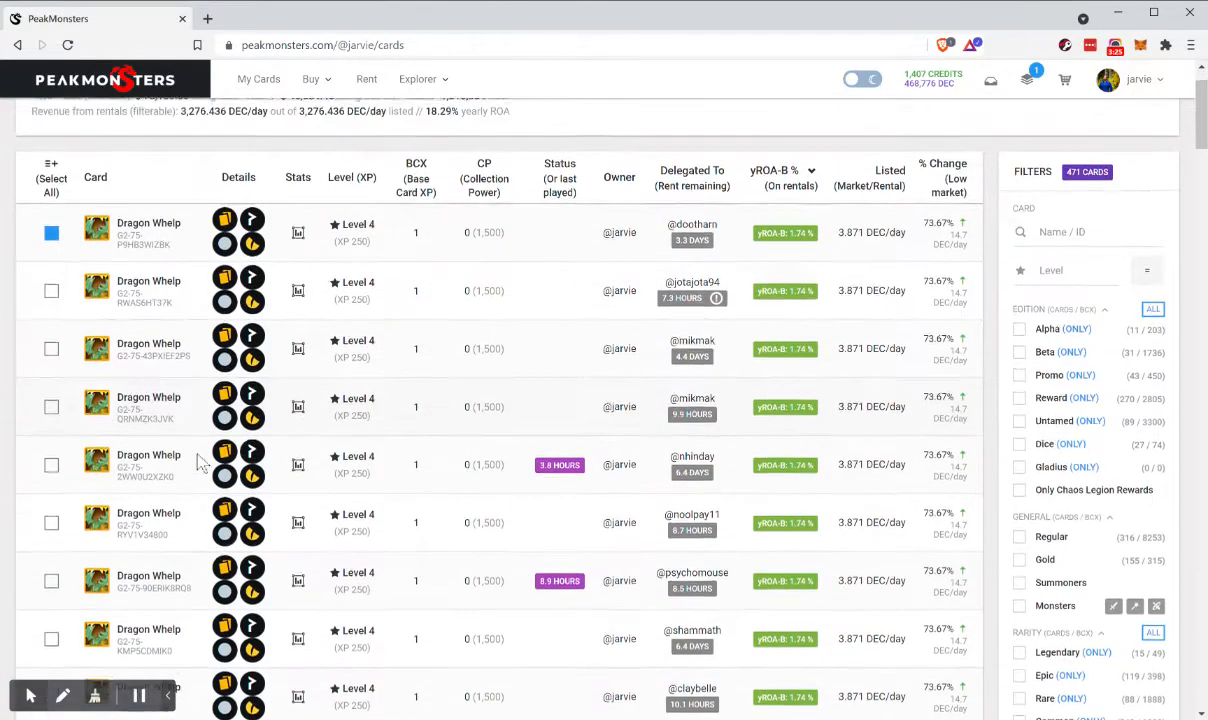
Step: Look through the low-return rentals, checking each card's yROA-B %, listed price and % Change
scroll(200, 462, "down", 3)
scroll(200, 462, "up", 3)
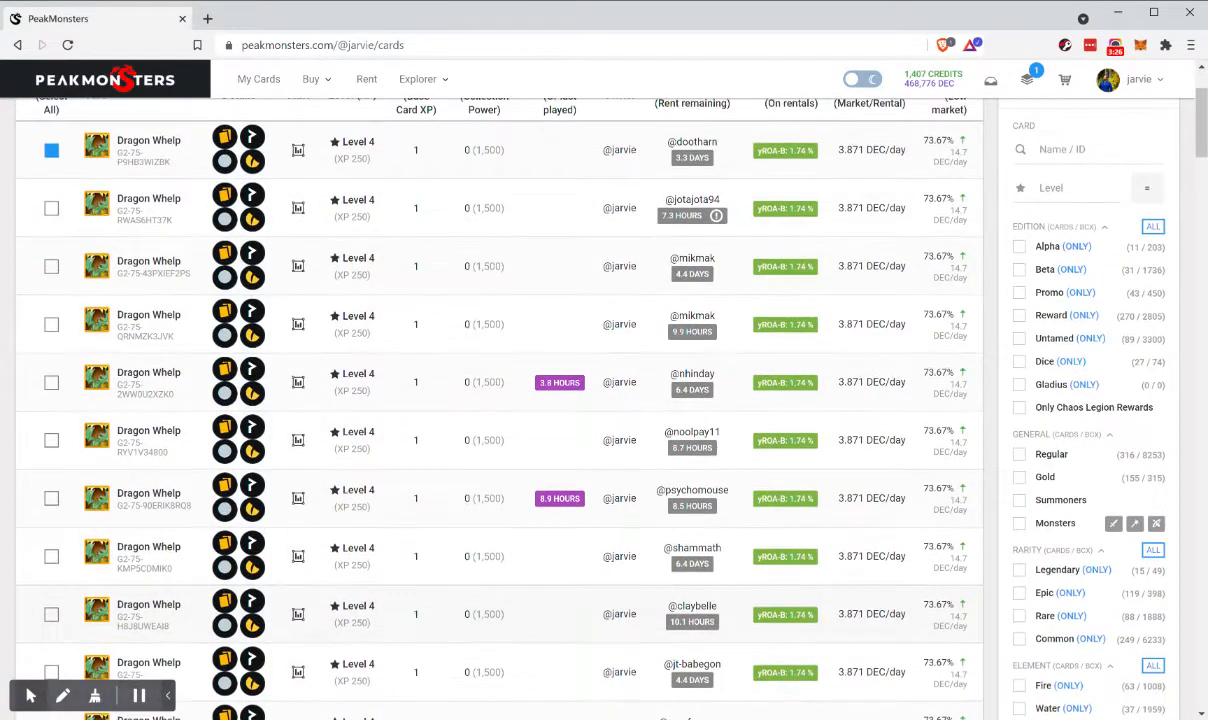
scroll(577, 390, "up", 2)
scroll(577, 390, "down", 10)
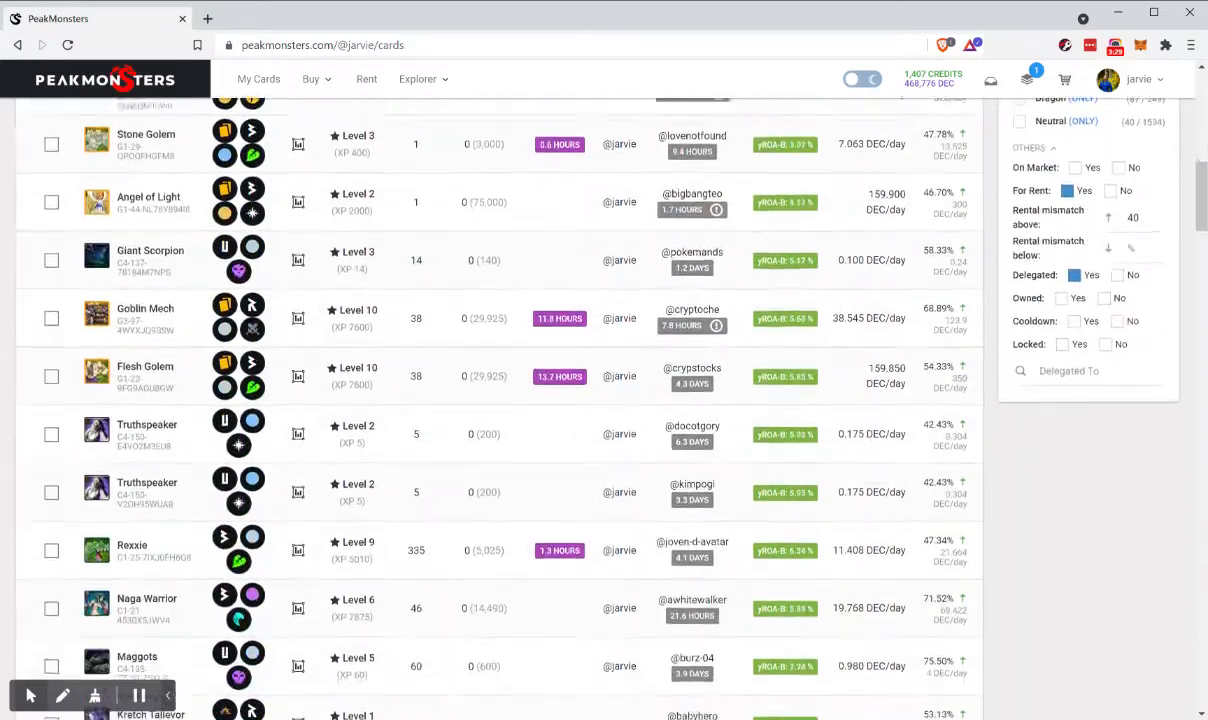
scroll(577, 390, "down", 2)
scroll(600, 400, "down", 7)
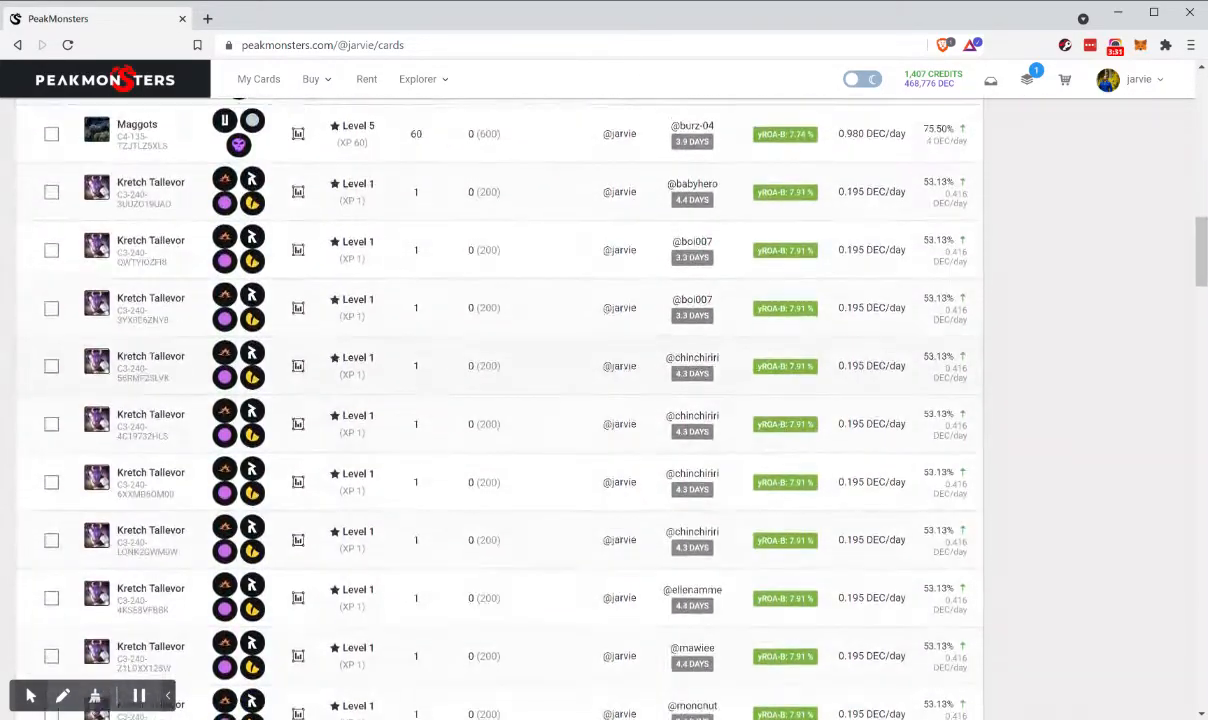
scroll(600, 400, "down", 8)
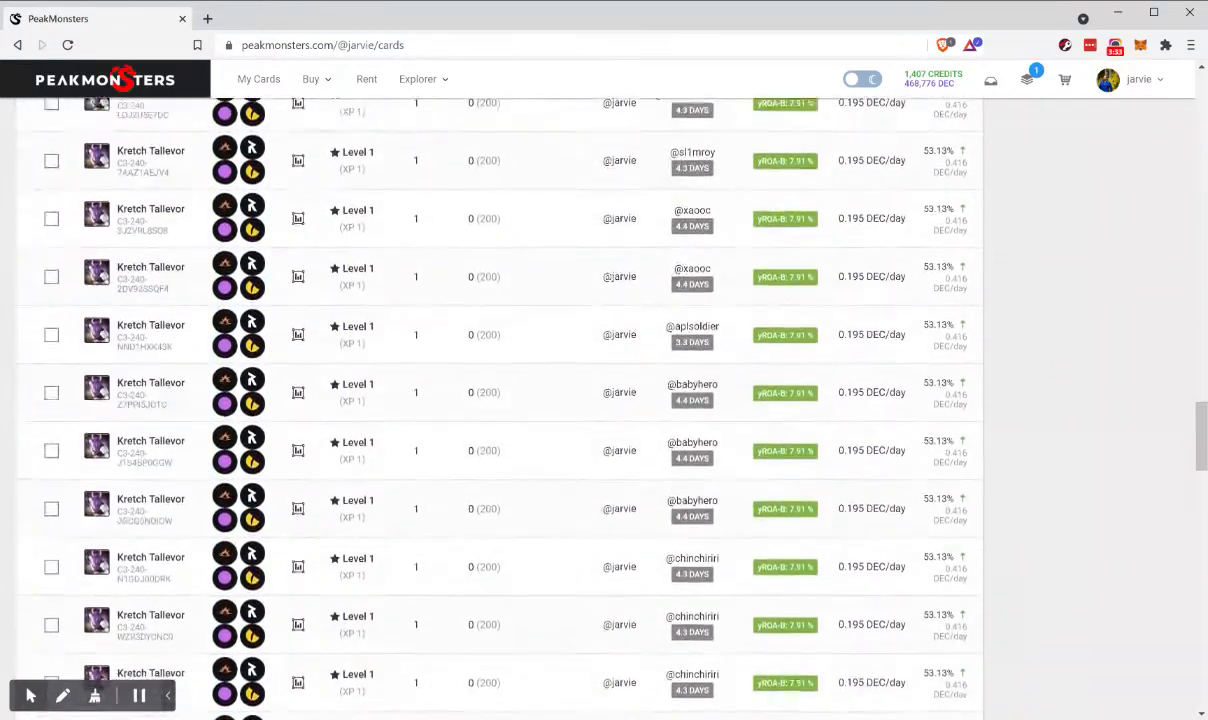
scroll(600, 400, "down", 1)
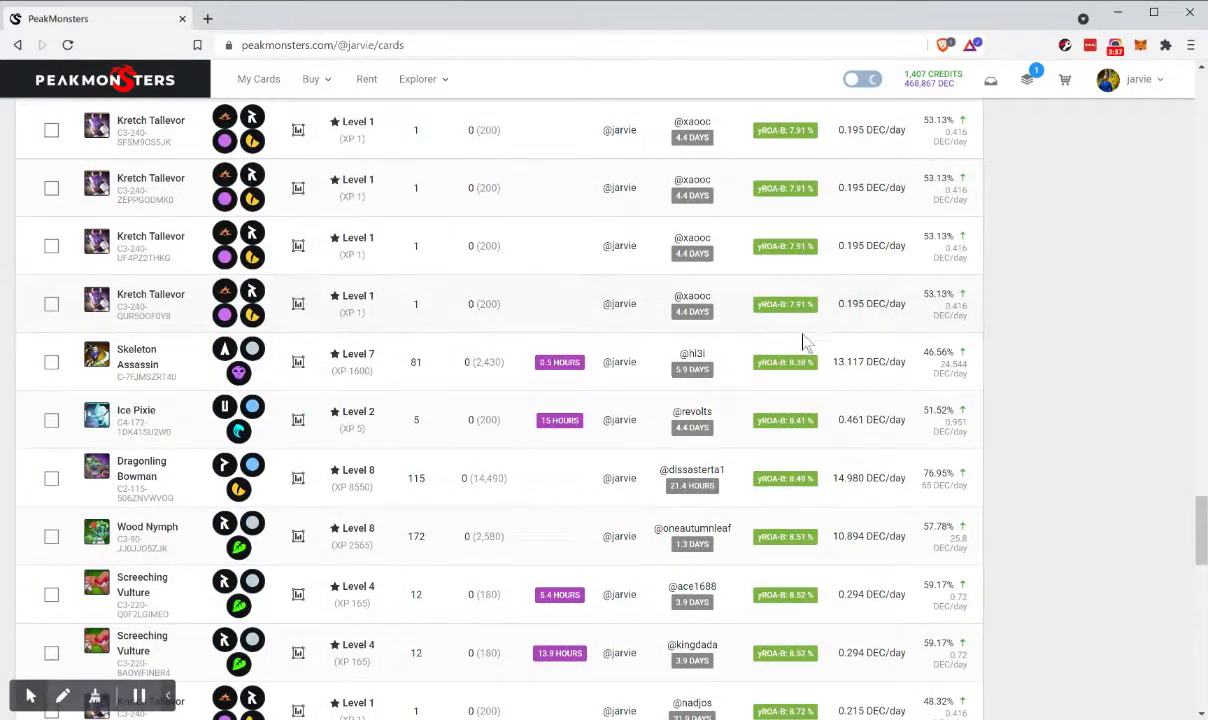
Step: Extend the selection from the first Dragon Whelp through the Level 2 Electric Eels with a yROA-B of 10.56%
scroll(807, 342, "down", 6)
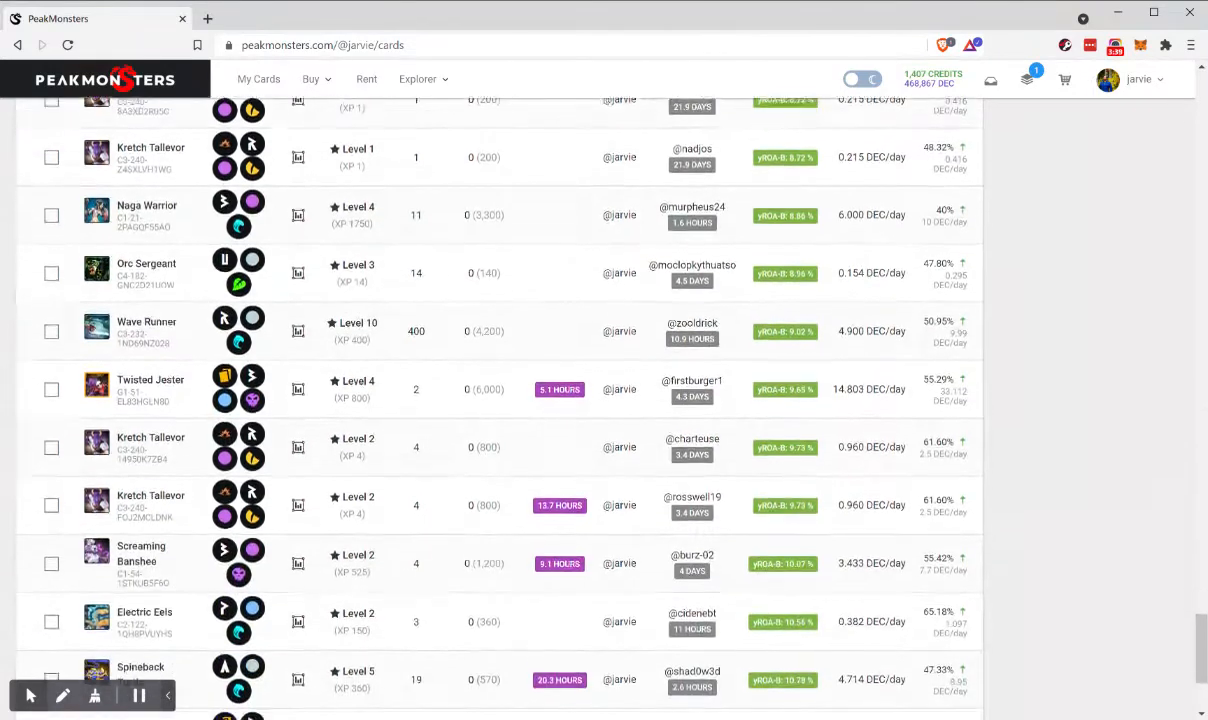
scroll(600, 400, "down", 3)
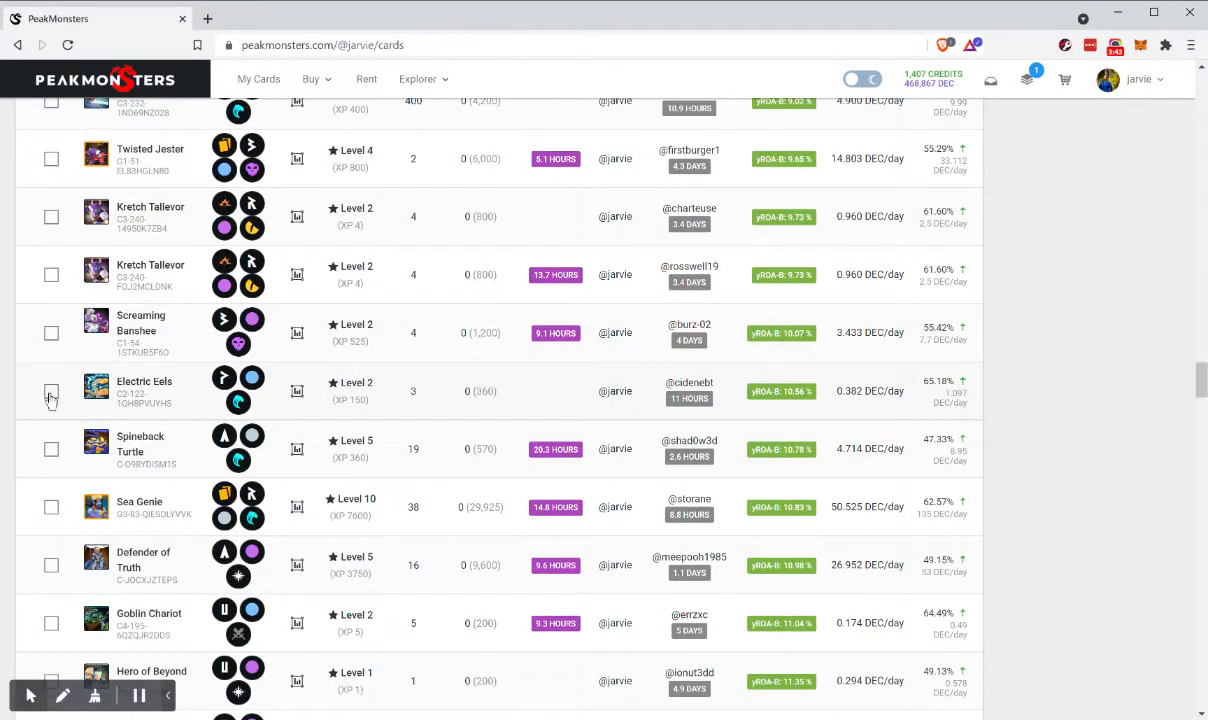
left_click(51, 393, "shift")
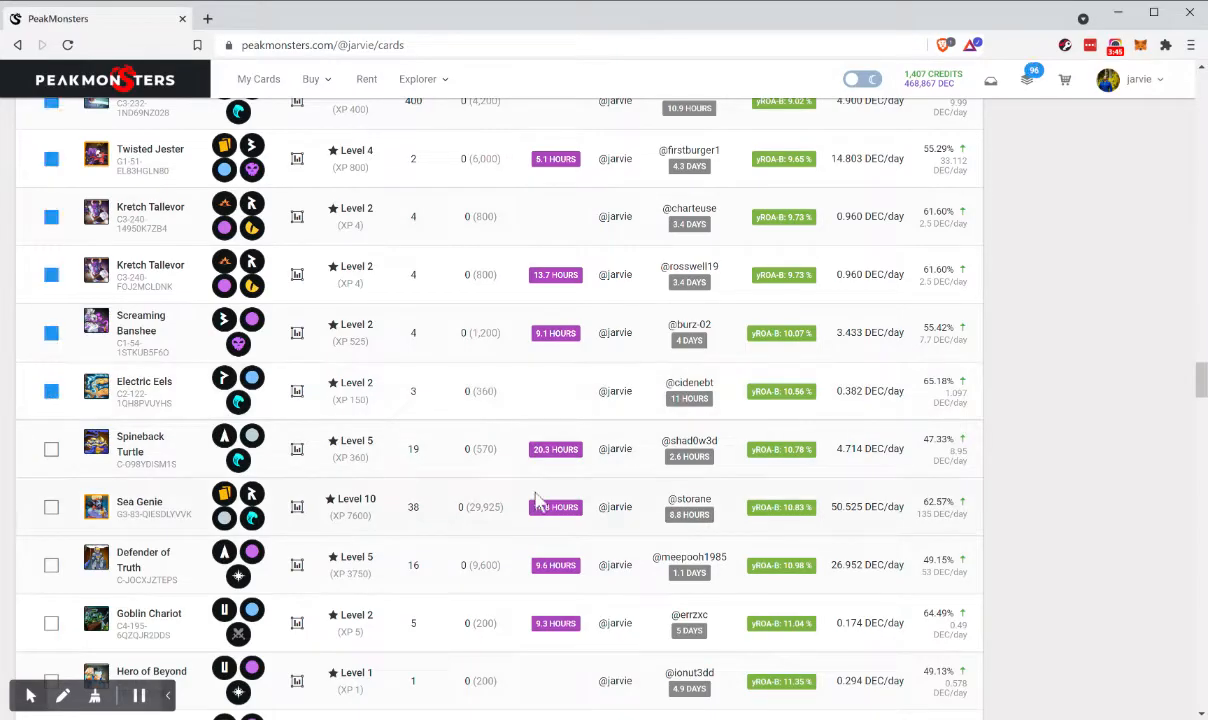
Step: Review the range of selected rentals and open the list of selected cards
scroll(760, 330, "down", 10)
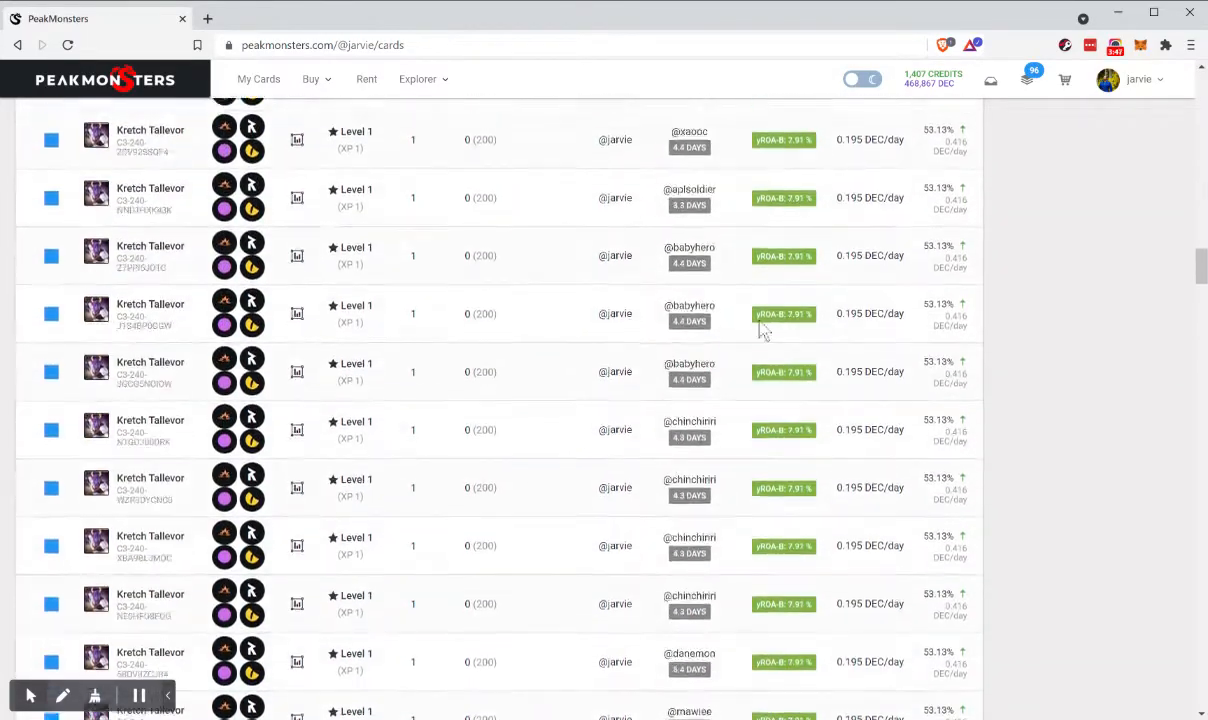
scroll(1033, 75, "up", 10)
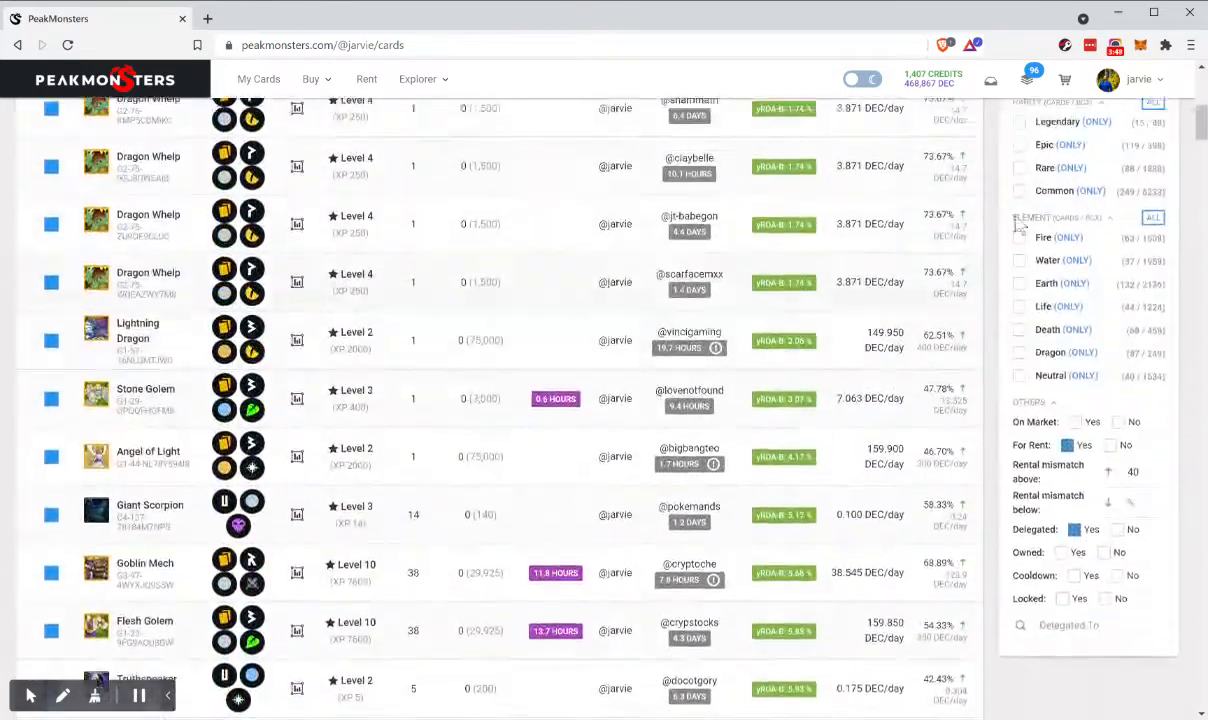
left_click(1033, 77)
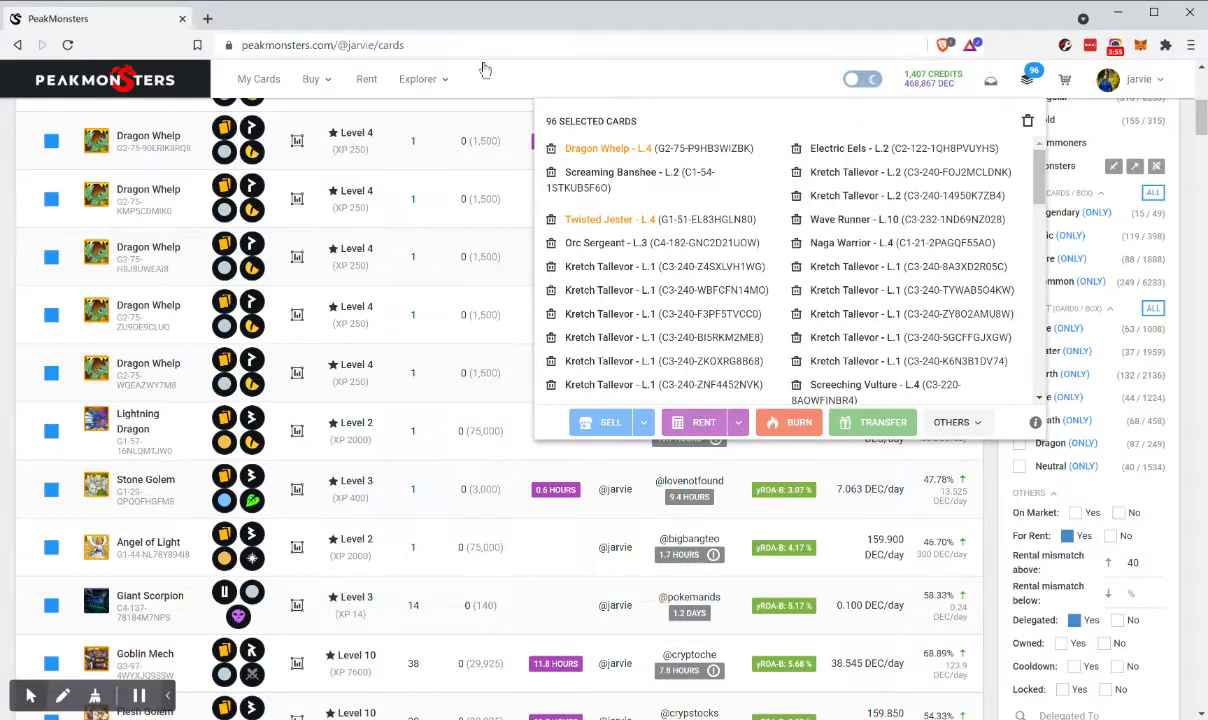
Step: Deselect the cards whose rental is already cancelled: Angel of Light, Lightning Dragon, the second Dragon Whelp and Goblin Mech
left_click(527, 85)
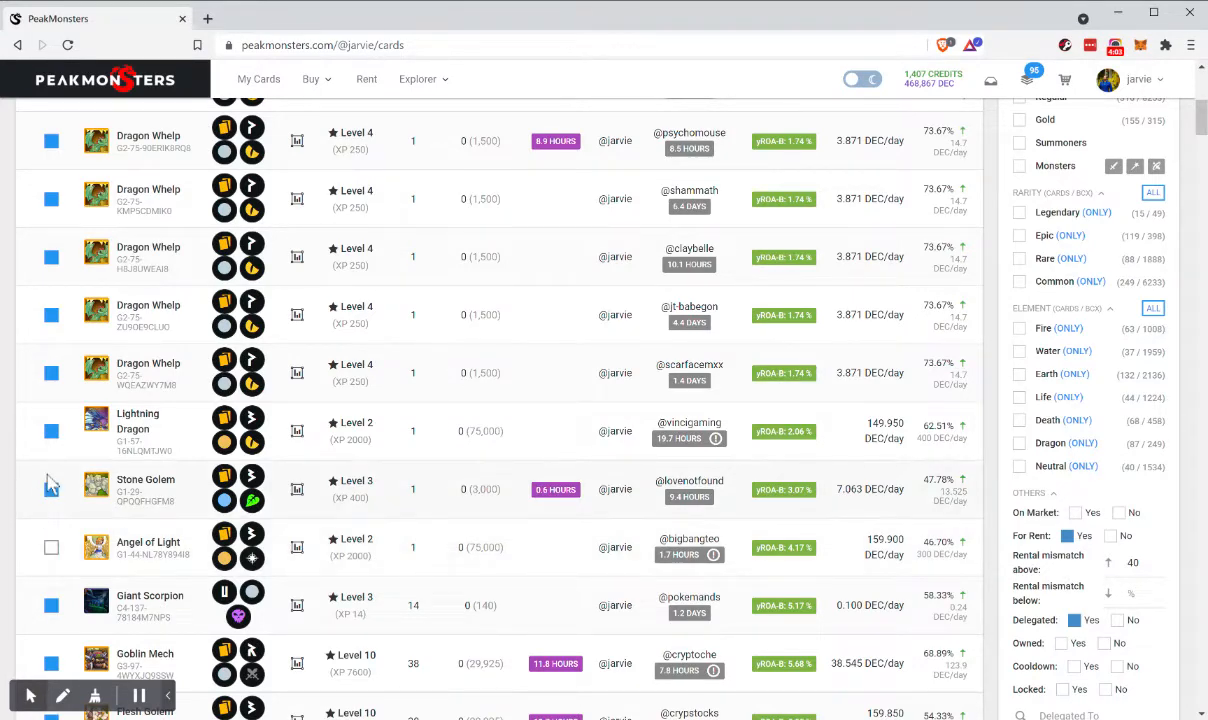
left_click(51, 431)
scroll(500, 400, "up", 5)
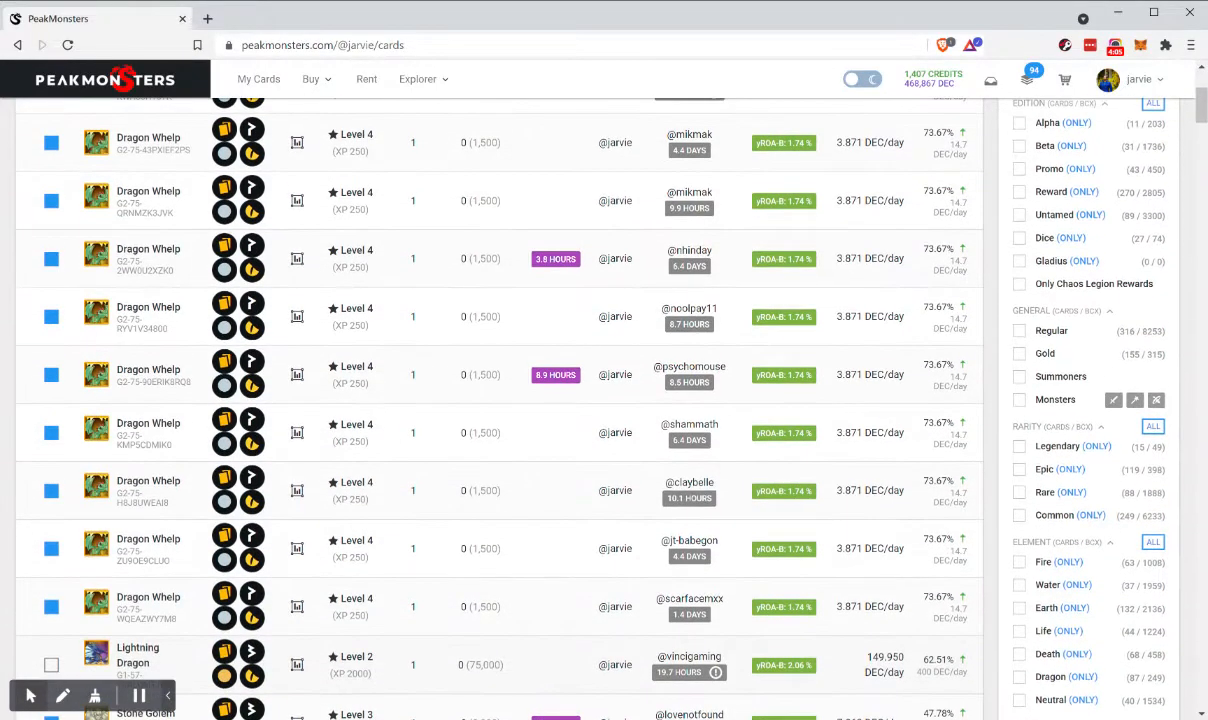
left_click(51, 355)
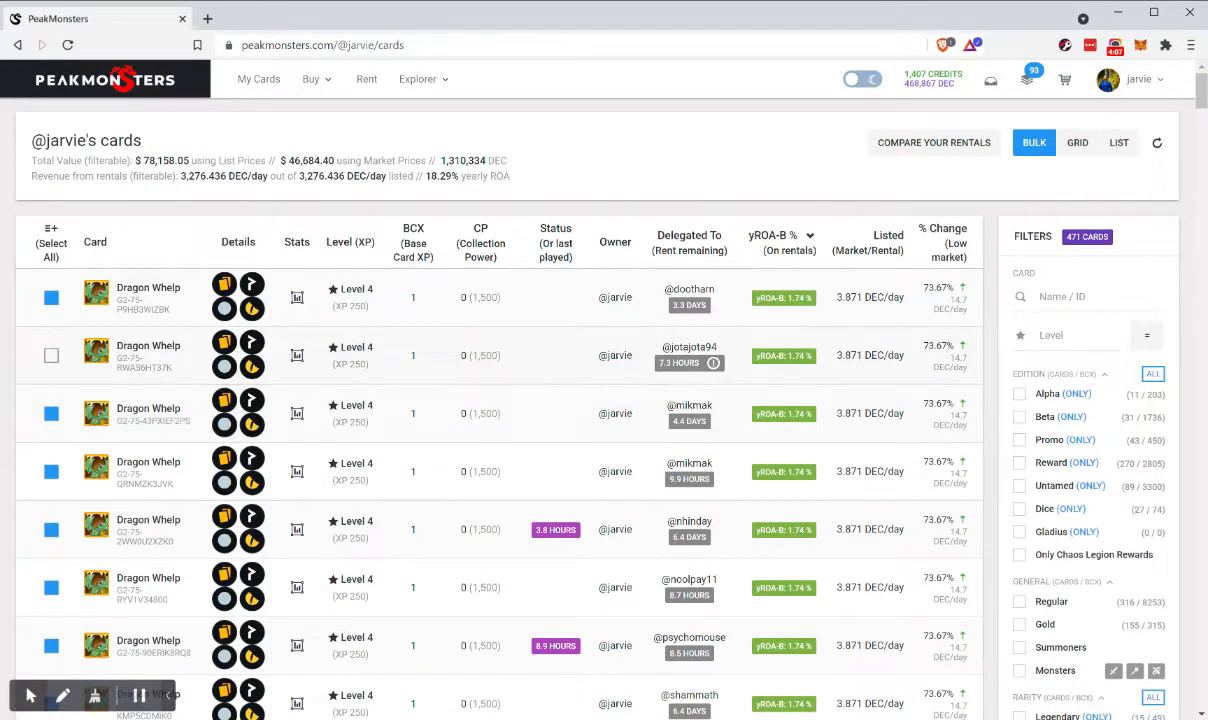
scroll(300, 150, "down", 2)
mouse_move(714, 204)
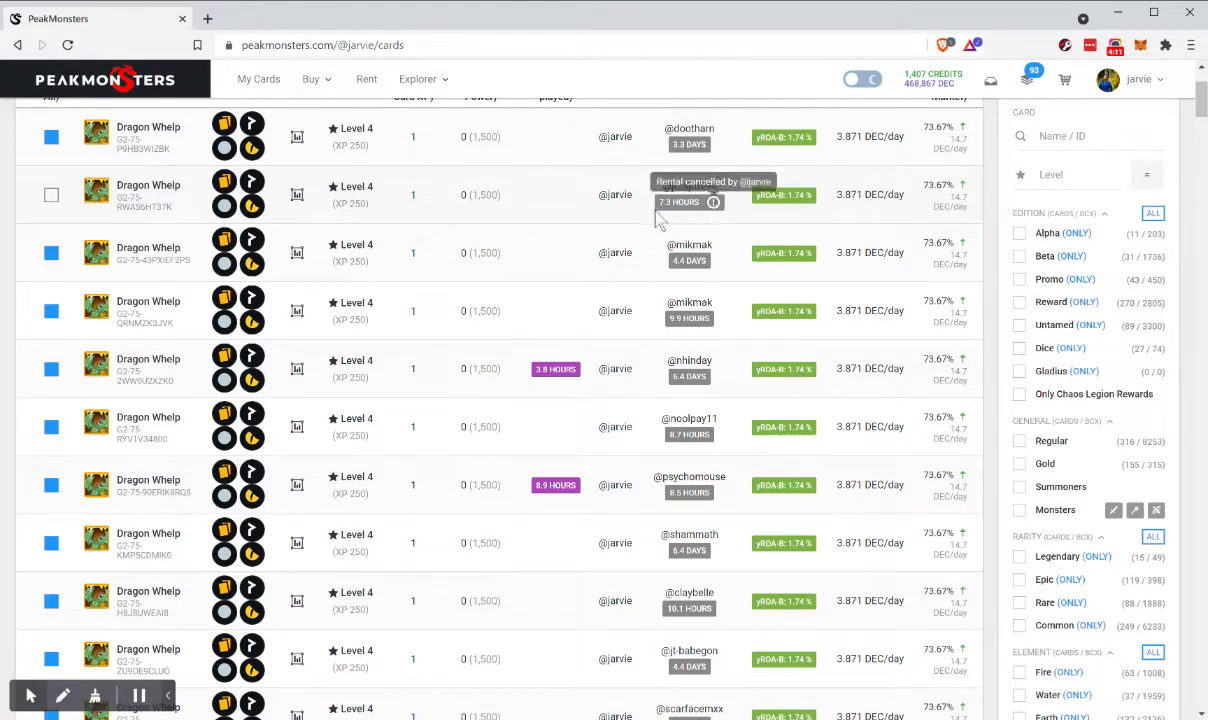
scroll(510, 440, "down", 10)
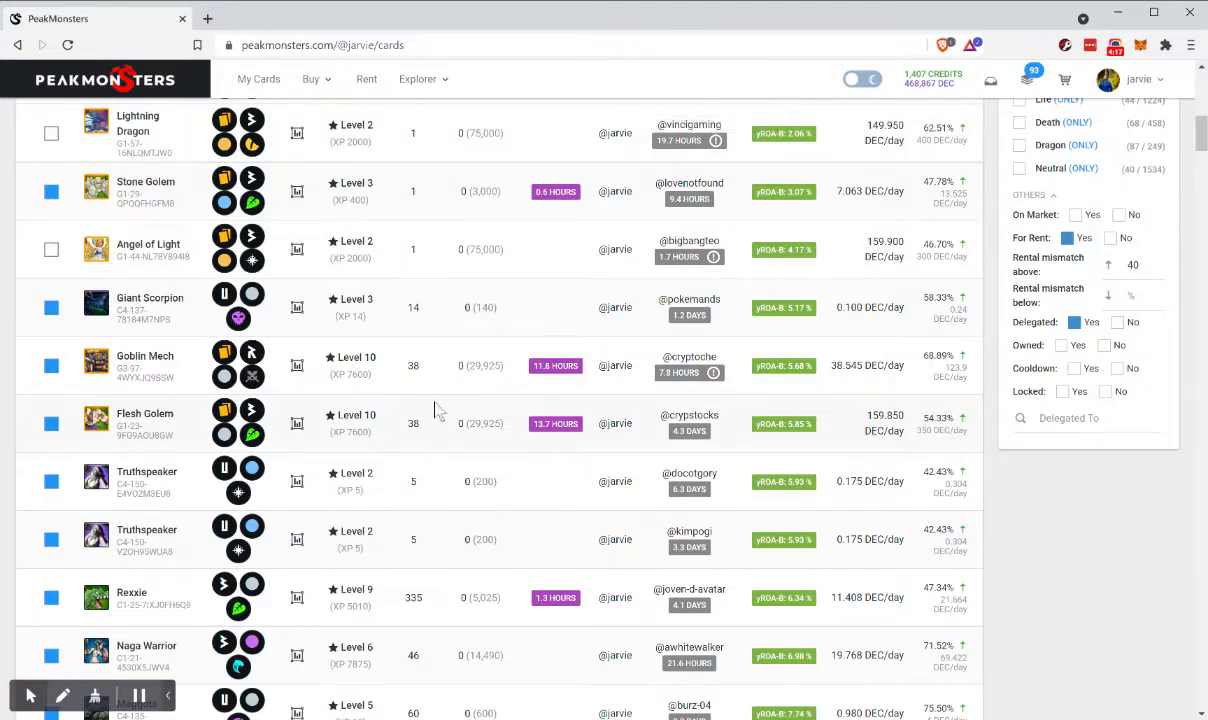
scroll(395, 412, "down", 10)
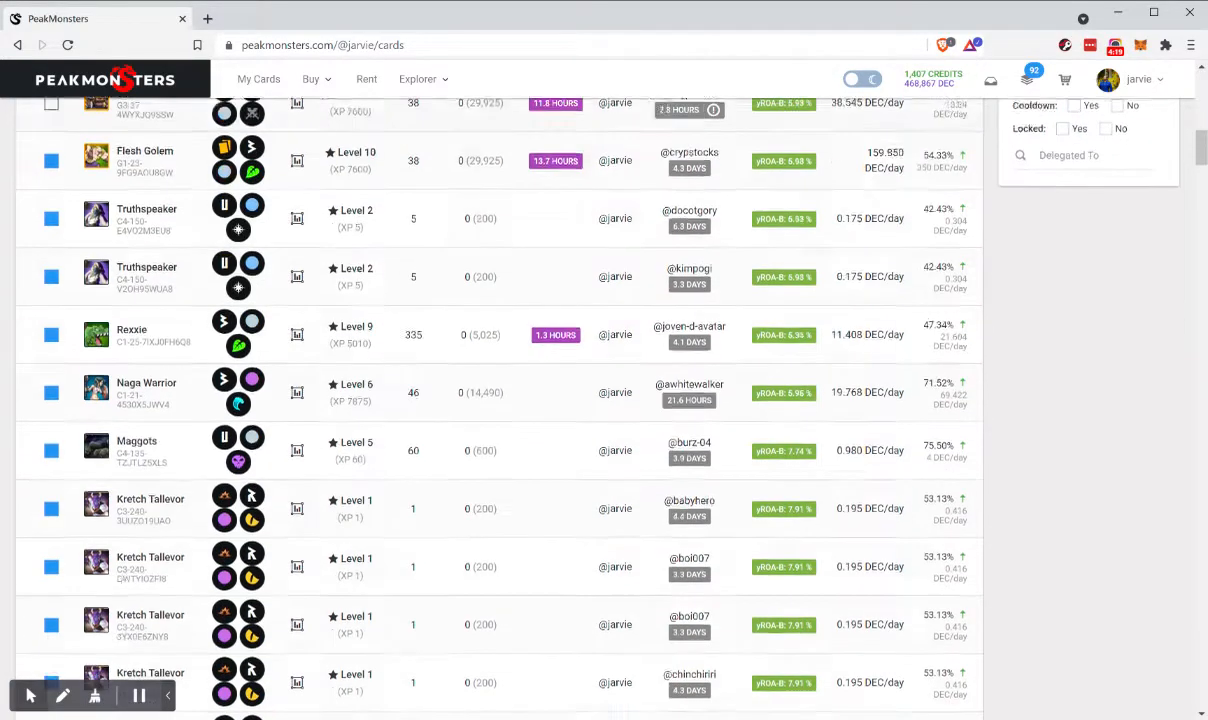
Step: Stop renting all the selected cards and confirm their removal from the rental market
scroll(470, 400, "down", 10)
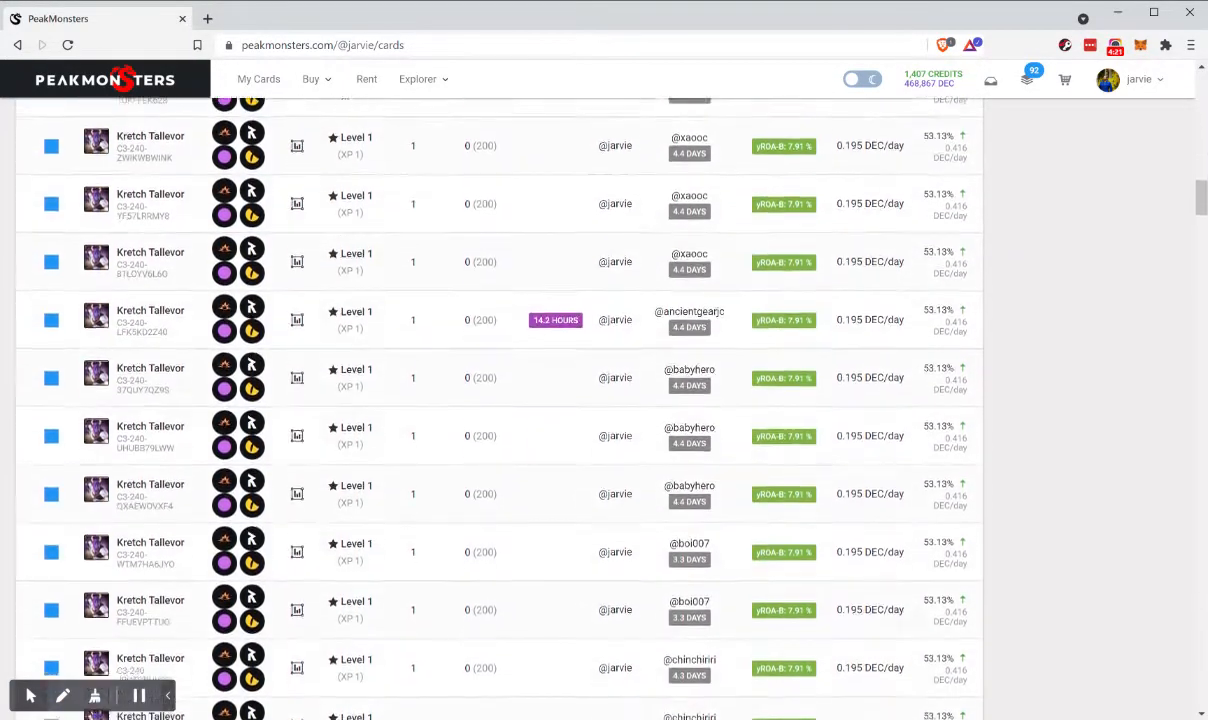
scroll(500, 400, "down", 10)
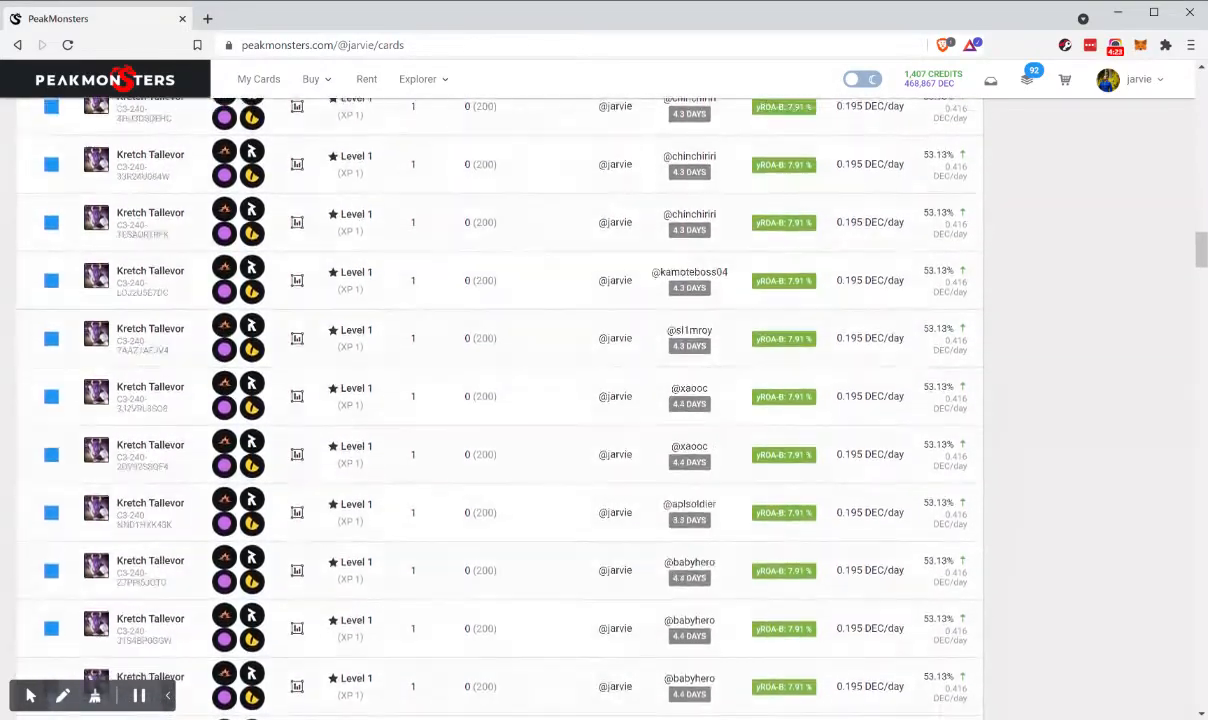
scroll(500, 400, "down", 10)
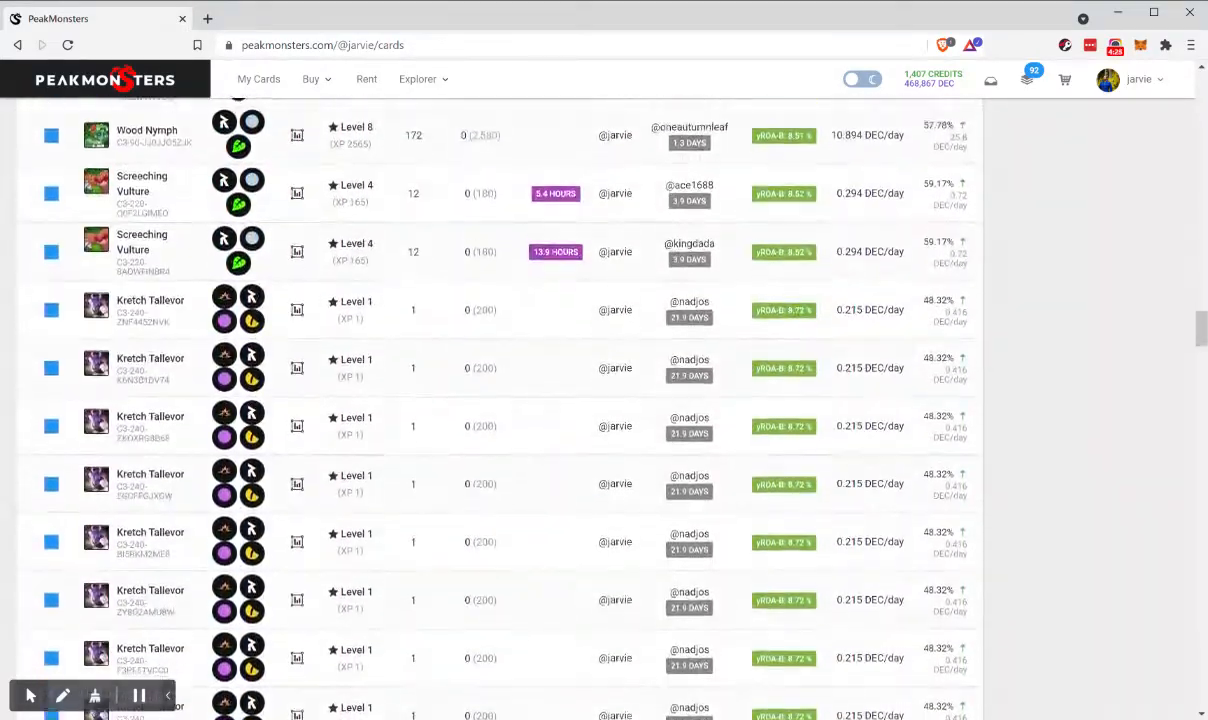
scroll(500, 400, "down", 10)
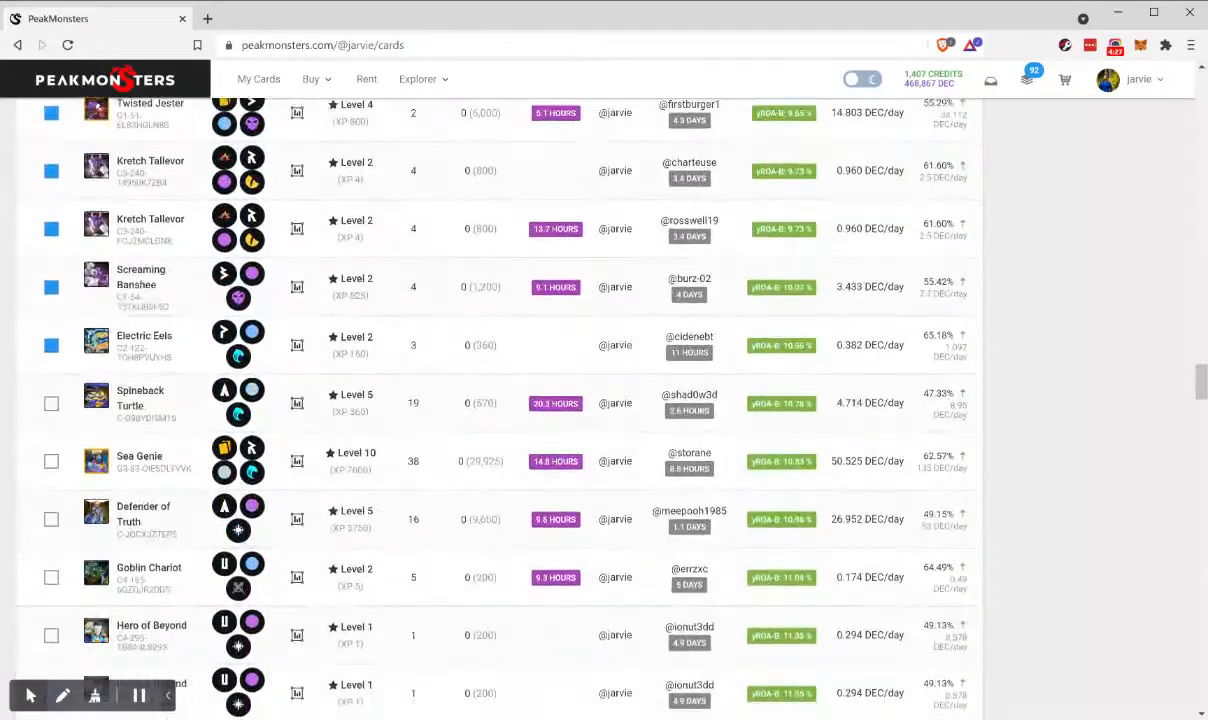
left_click(1027, 80)
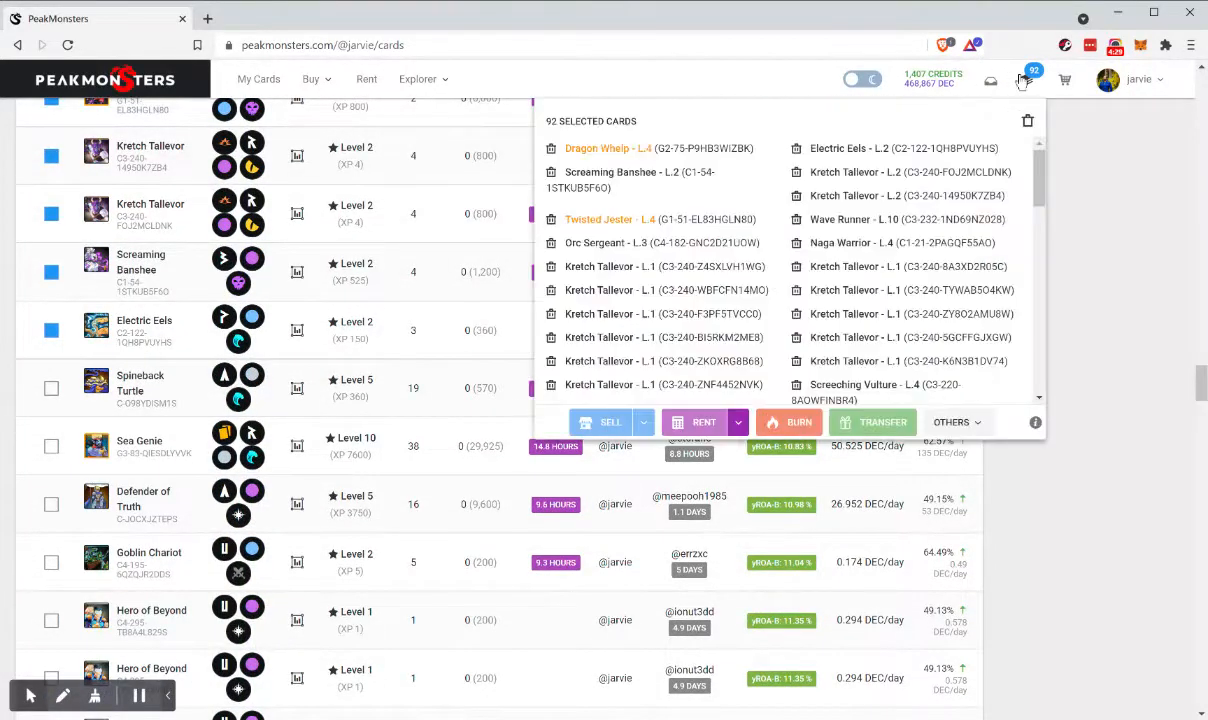
left_click(739, 425)
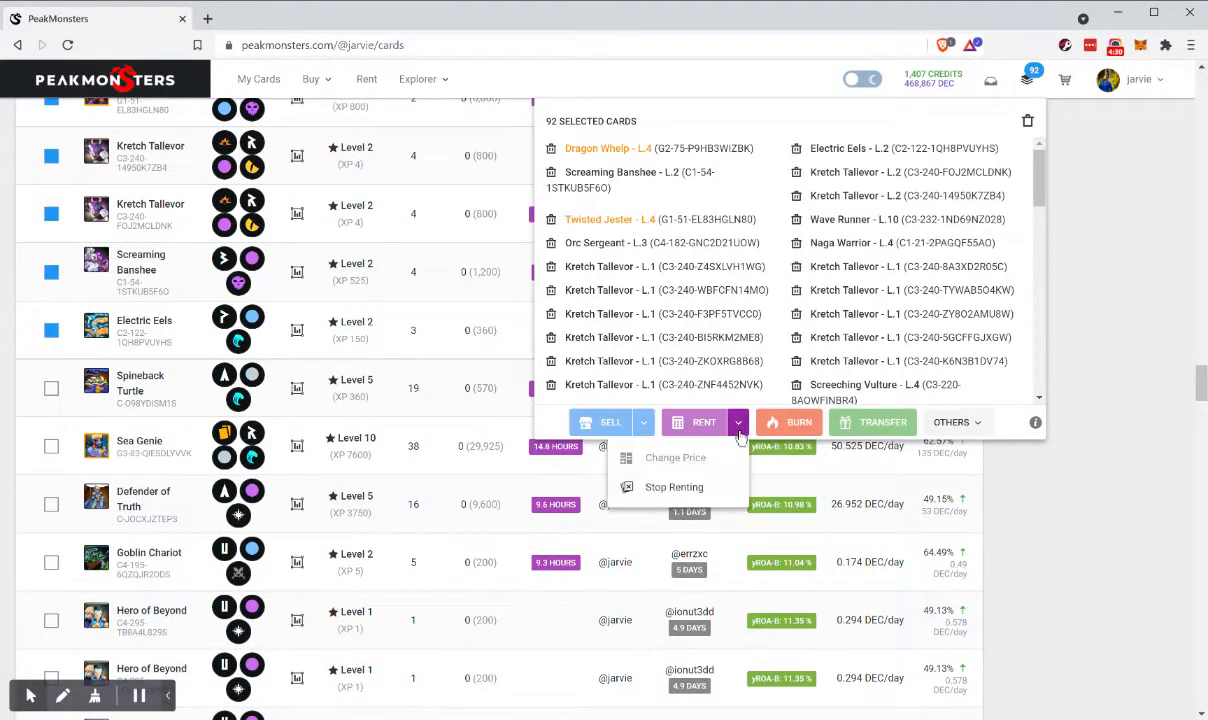
left_click(670, 490)
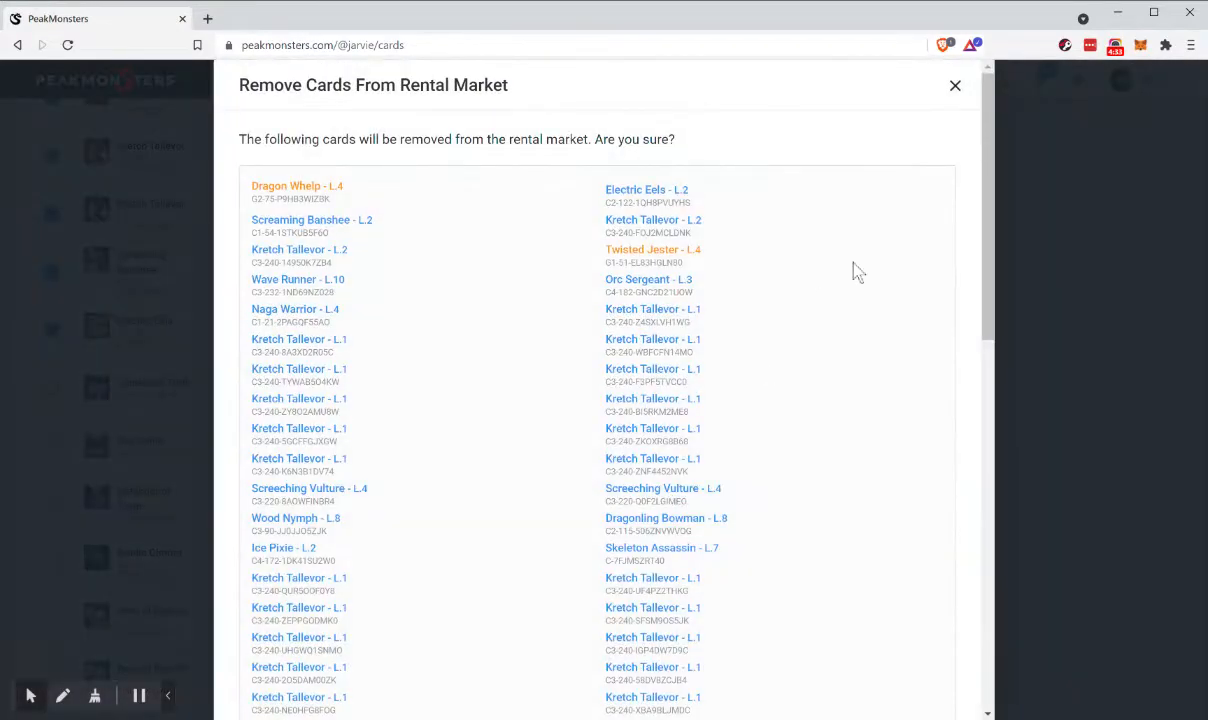
scroll(856, 270, "down", 10)
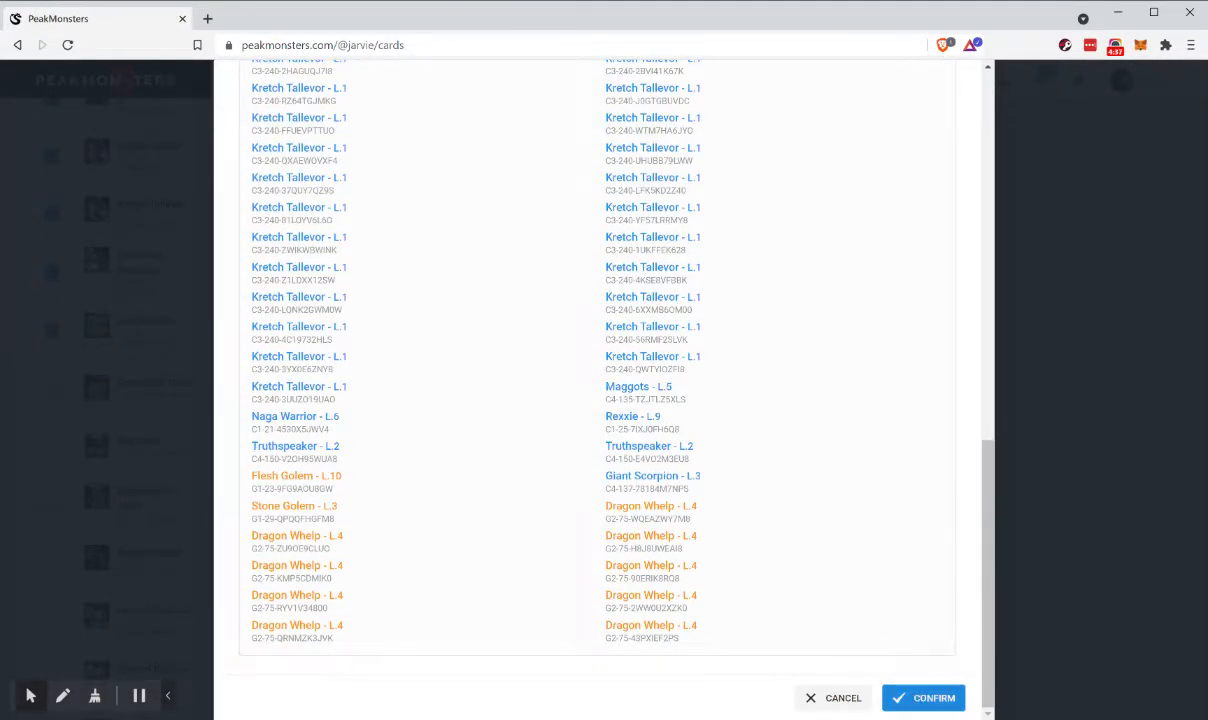
left_click(924, 698)
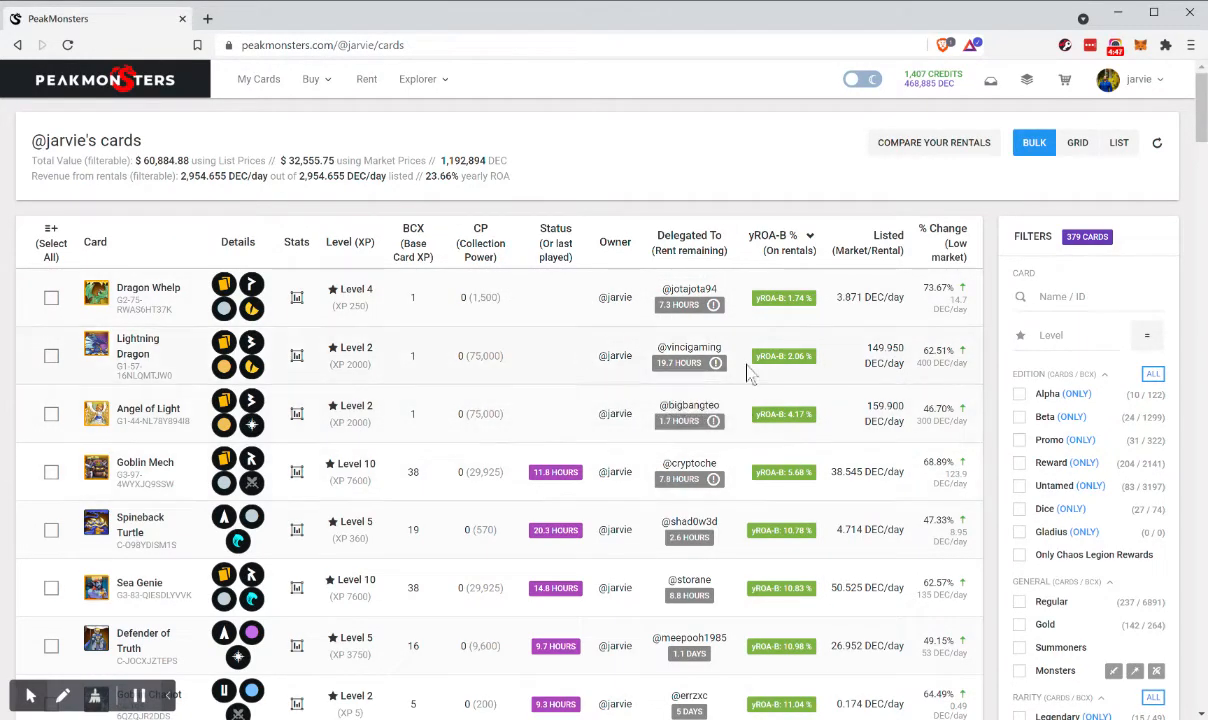
Step: Filter the collection to cards that are neither delegated nor for rent, and clear the minimum rental mismatch
scroll(1030, 470, "down", 6)
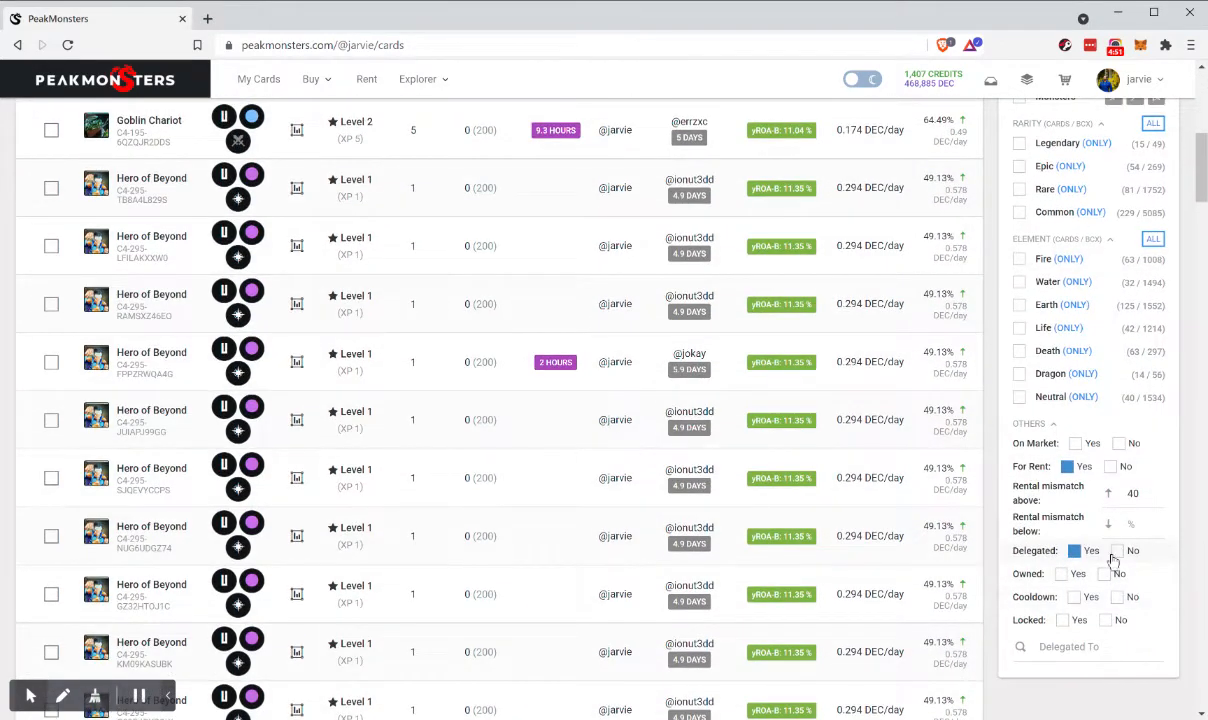
left_click(1117, 551)
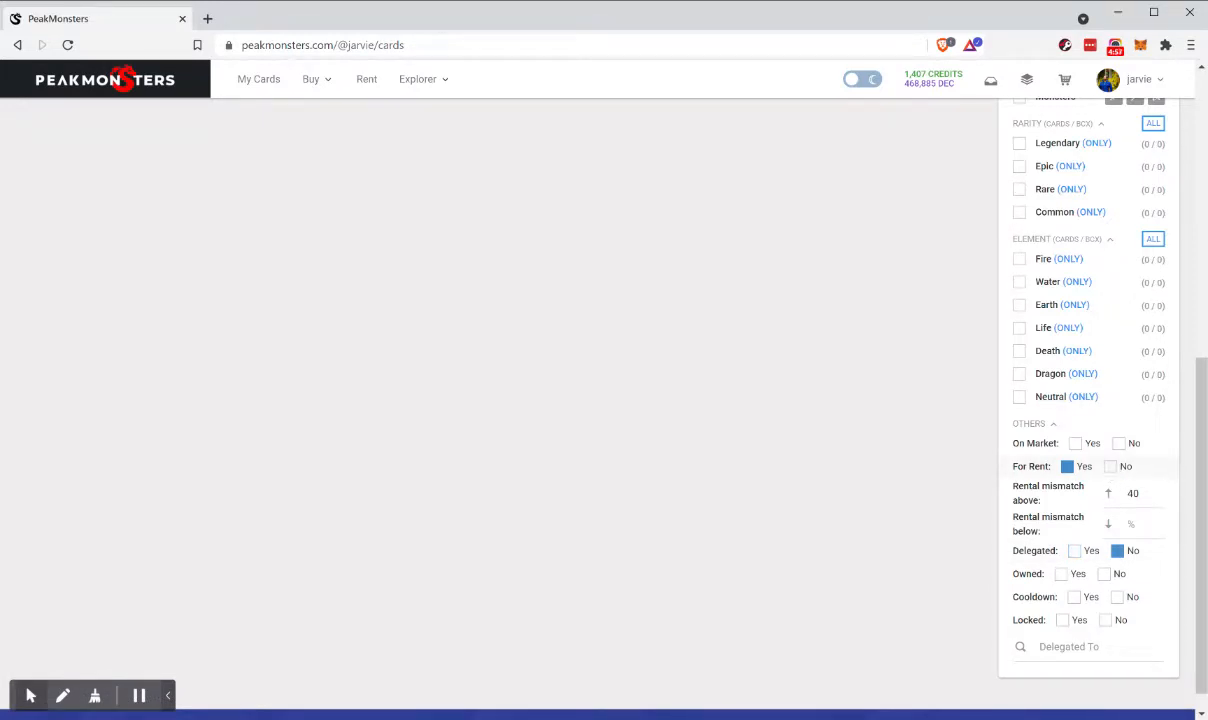
double_click(1133, 511)
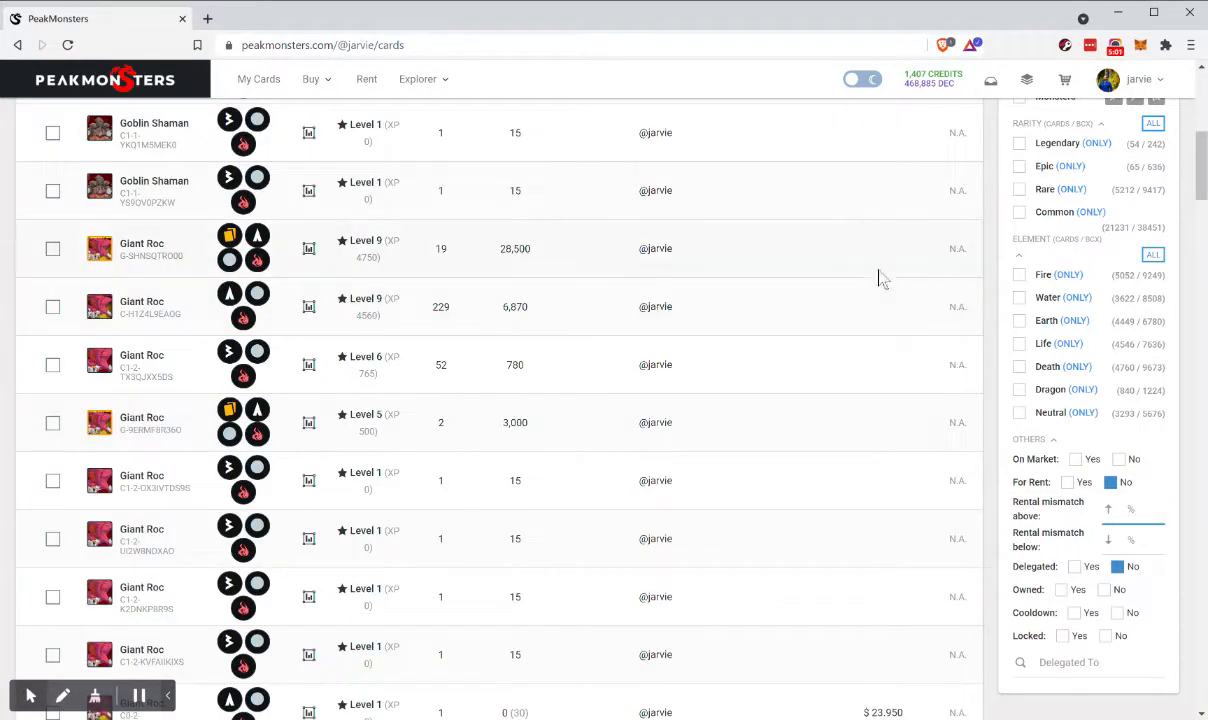
Step: Sort the cards by Collection Power with the highest first and limit them to Regular cards
scroll(849, 262, "up", 6)
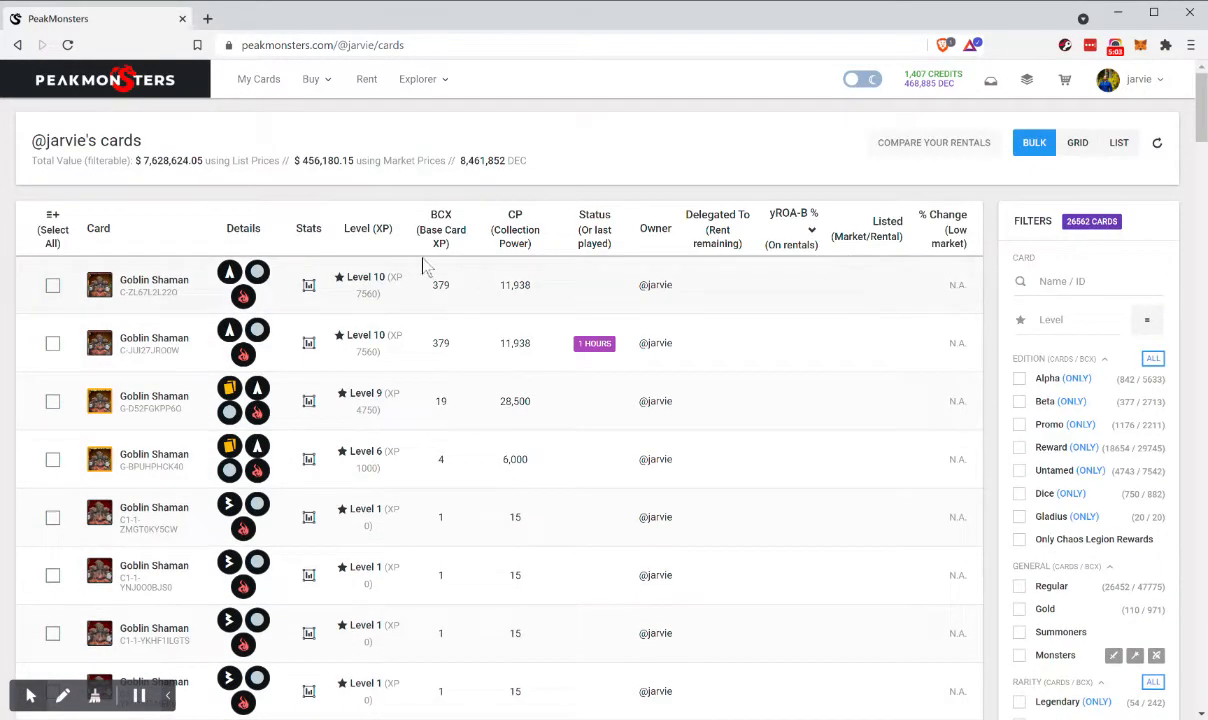
left_click(483, 251)
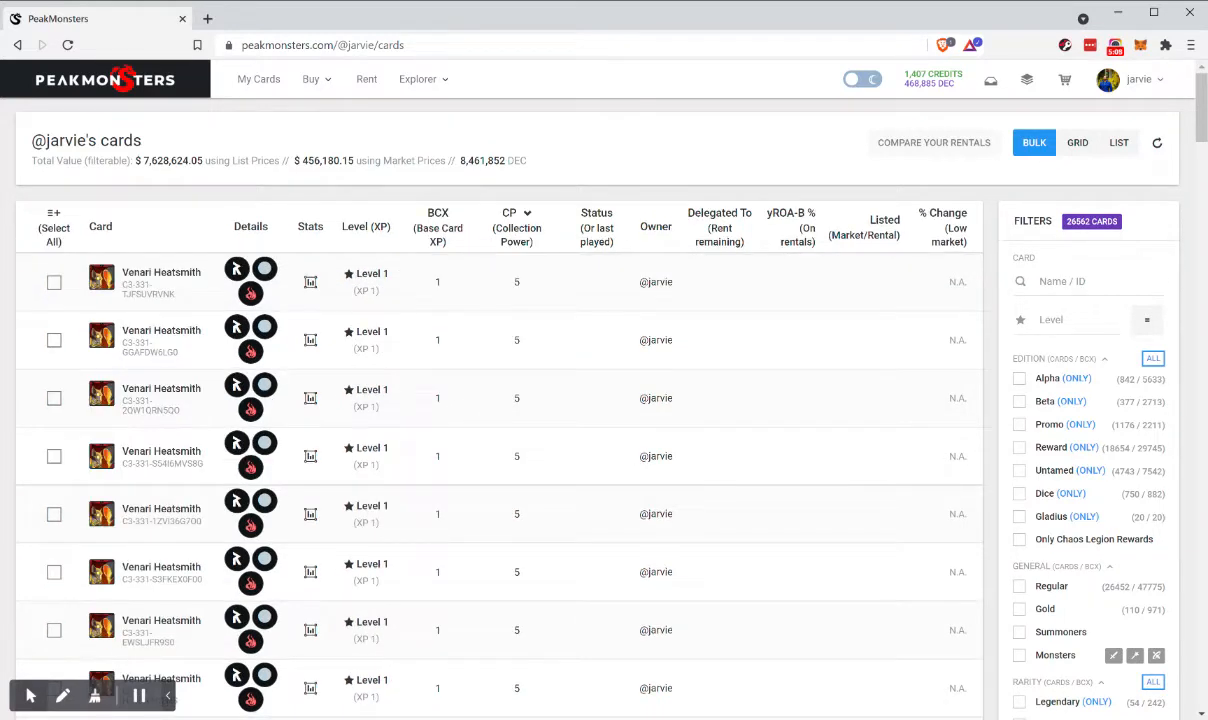
left_click(517, 213)
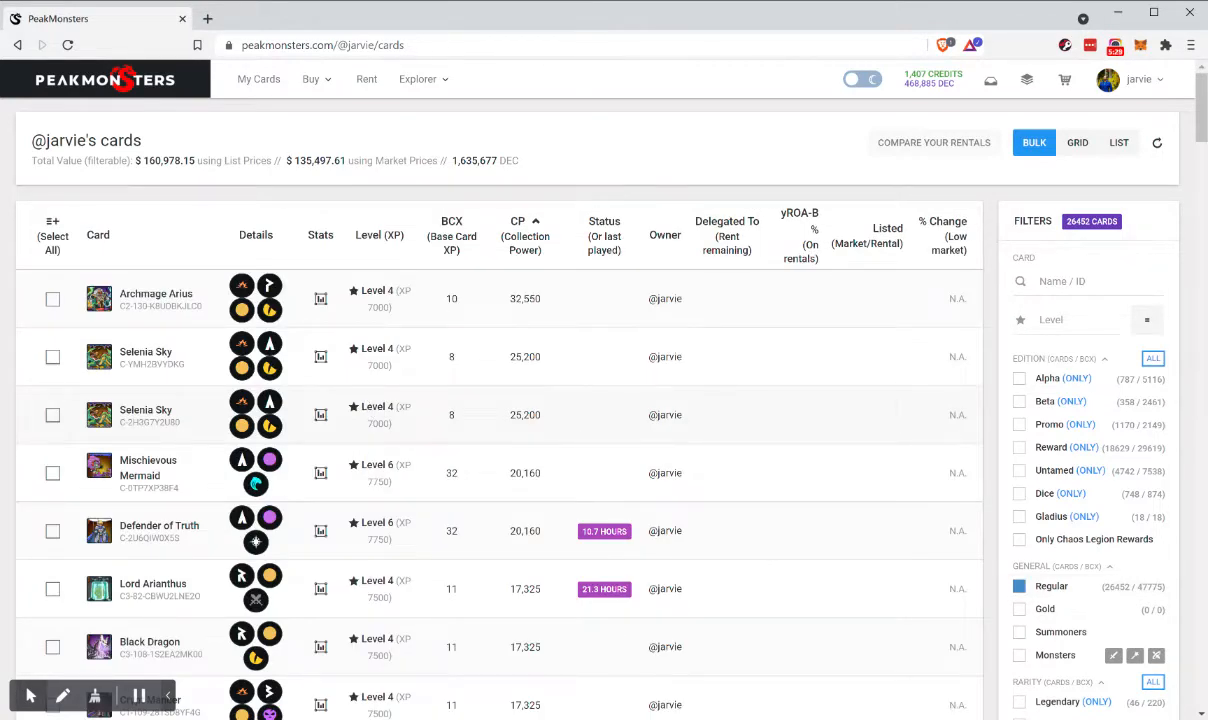
Step: Select all cards from the first-listed Archmage Arius down to the first Level 6 Crystal Jaguar with 1,000 CP
left_click(53, 300)
scroll(236, 566, "down", 3)
scroll(236, 566, "down", 13)
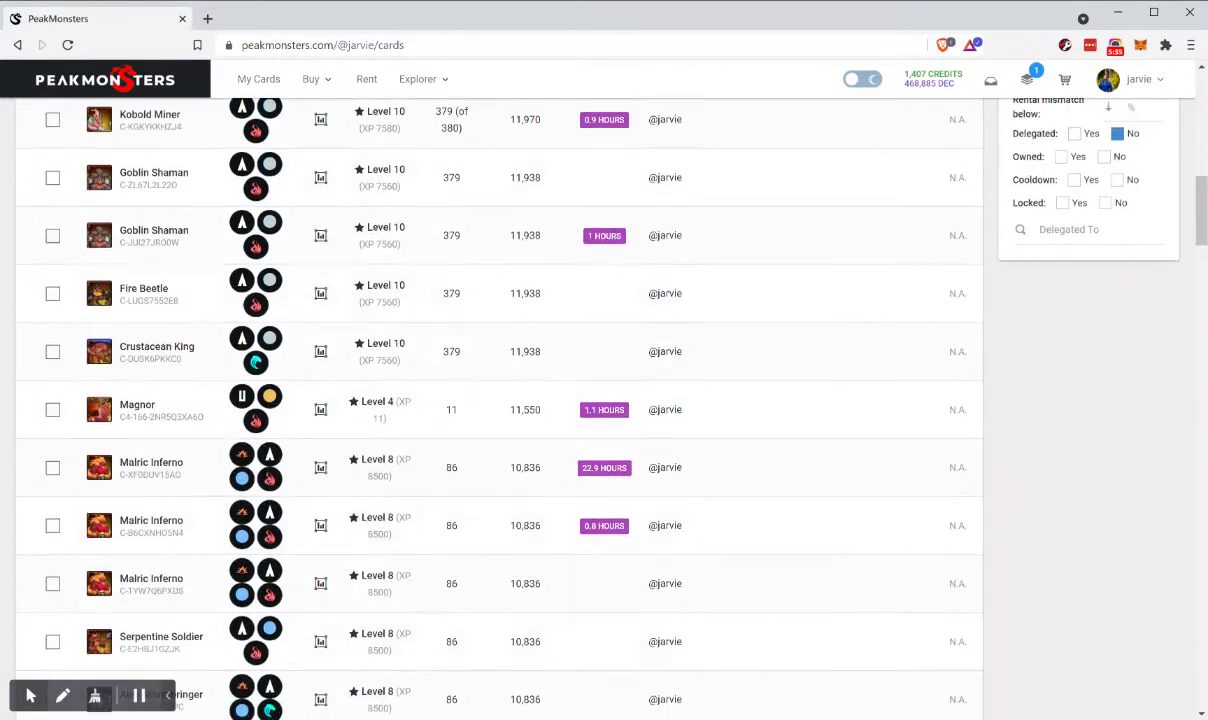
scroll(256, 488, "down", 3)
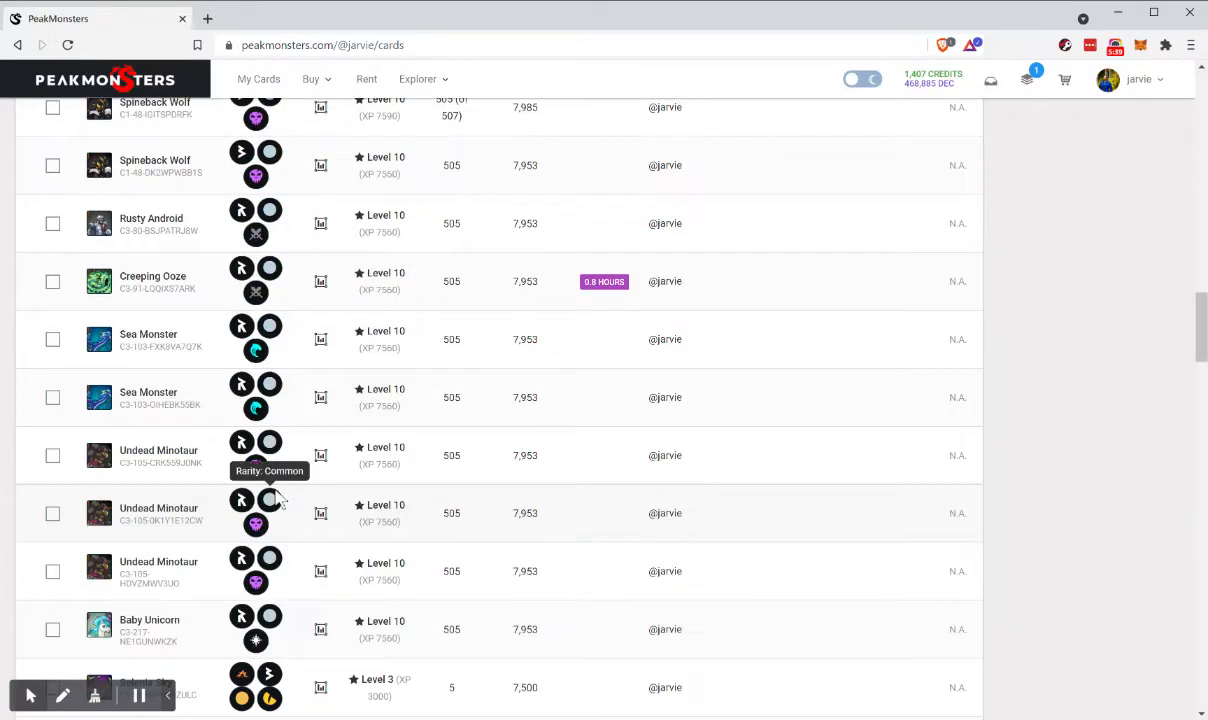
scroll(275, 499, "down", 10)
scroll(256, 266, "down", 15)
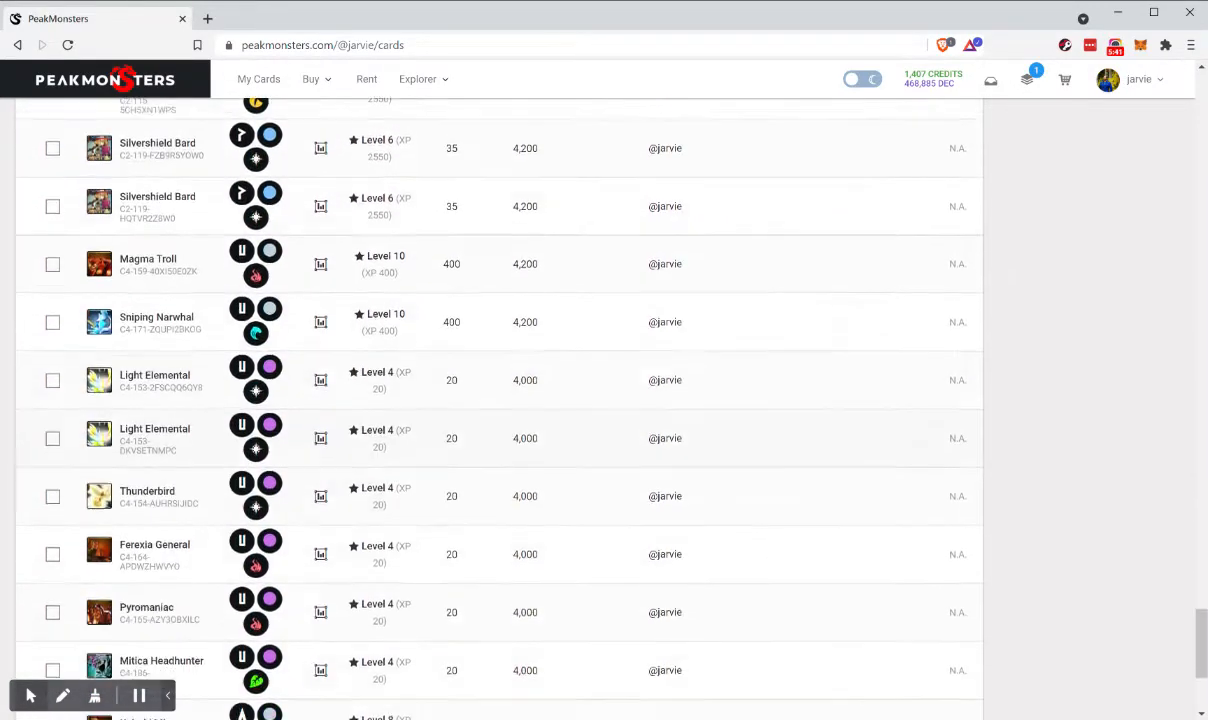
scroll(500, 400, "down", 10)
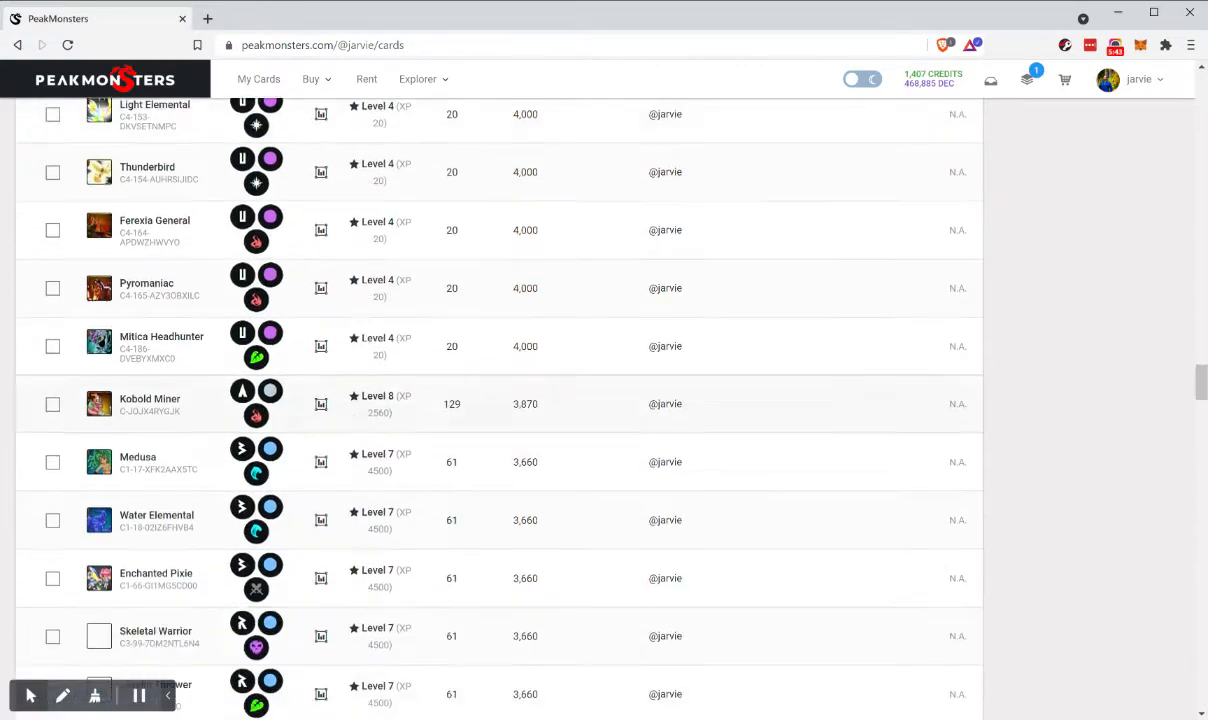
scroll(91, 508, "down", 15)
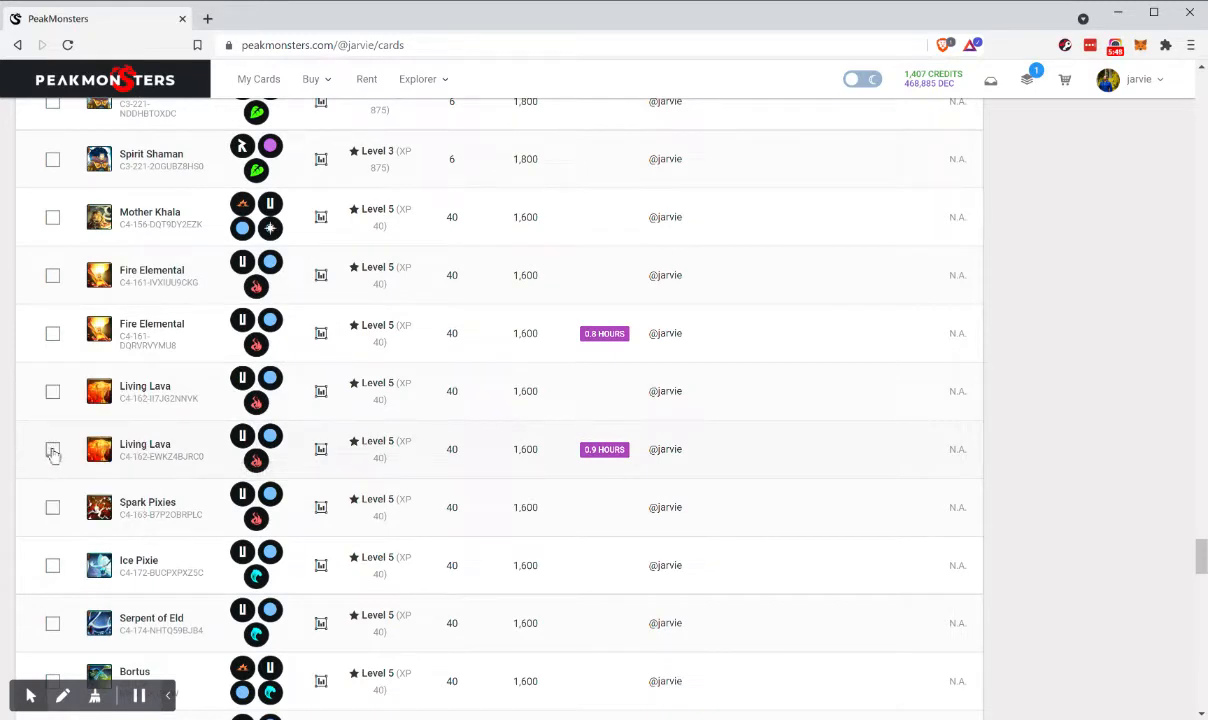
left_click(53, 450, "shift")
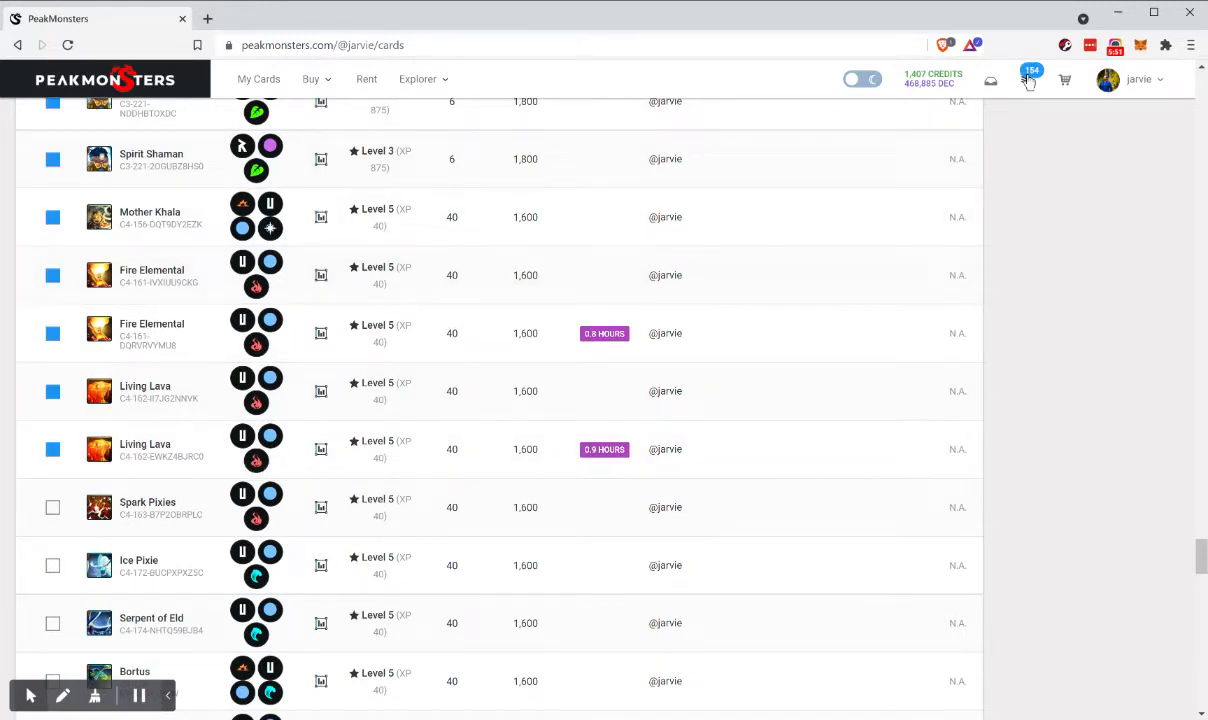
scroll(399, 520, "down", 15)
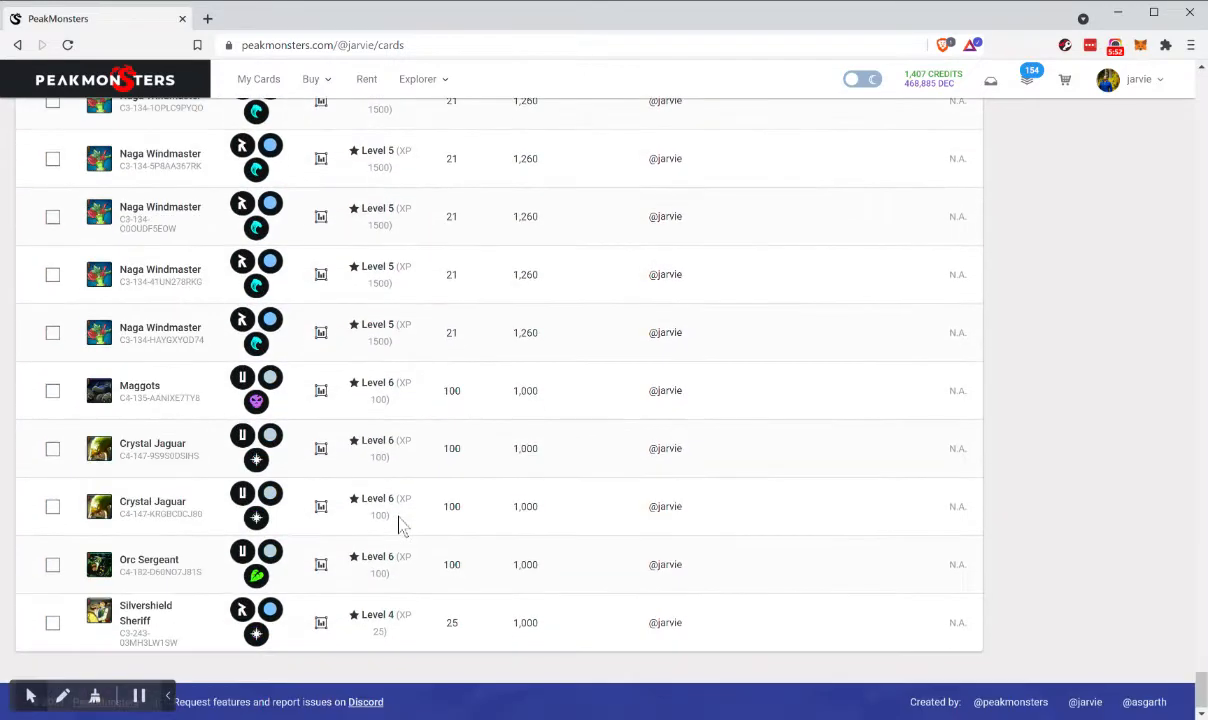
left_click(53, 450, "shift")
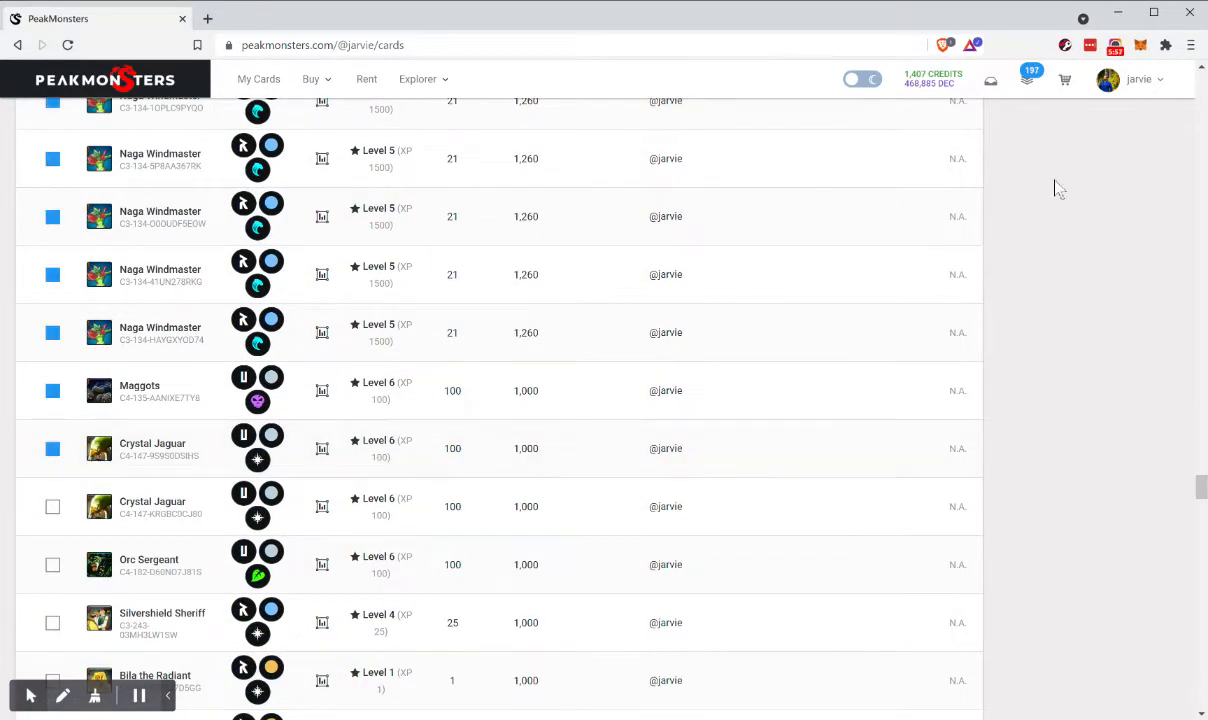
Step: Set up rent fees for all the selected cards and load the lowest market price for each
left_click(1027, 84)
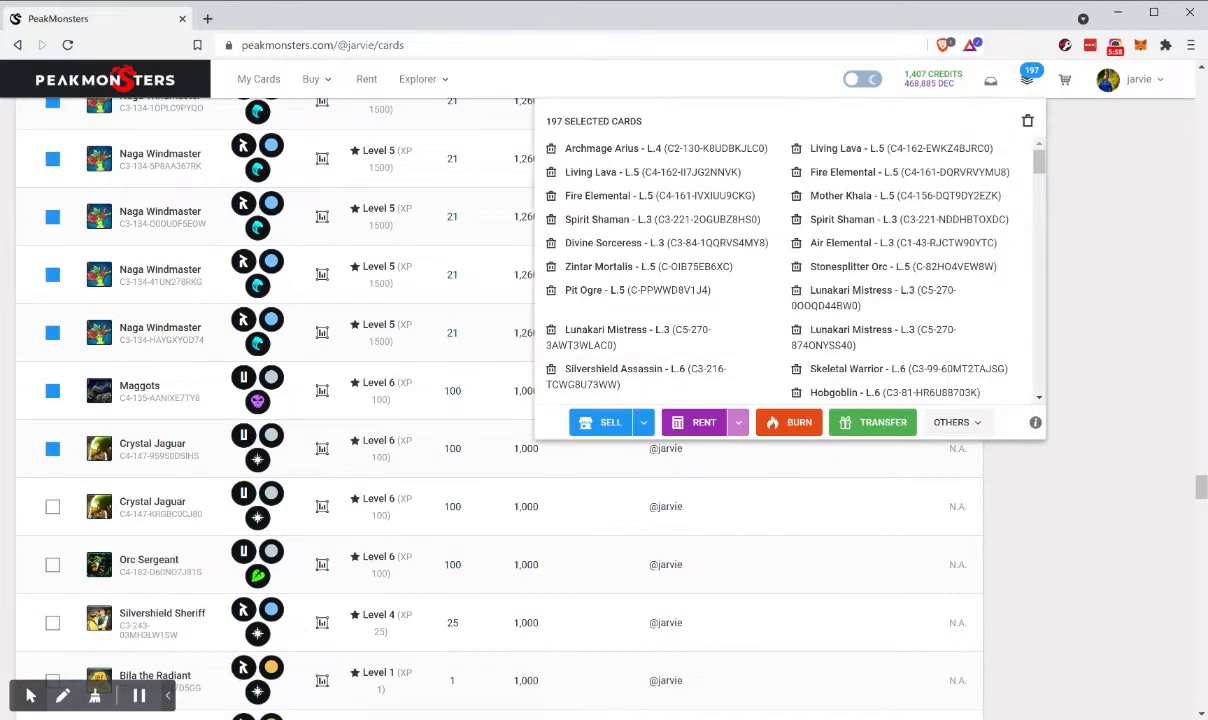
left_click(704, 423)
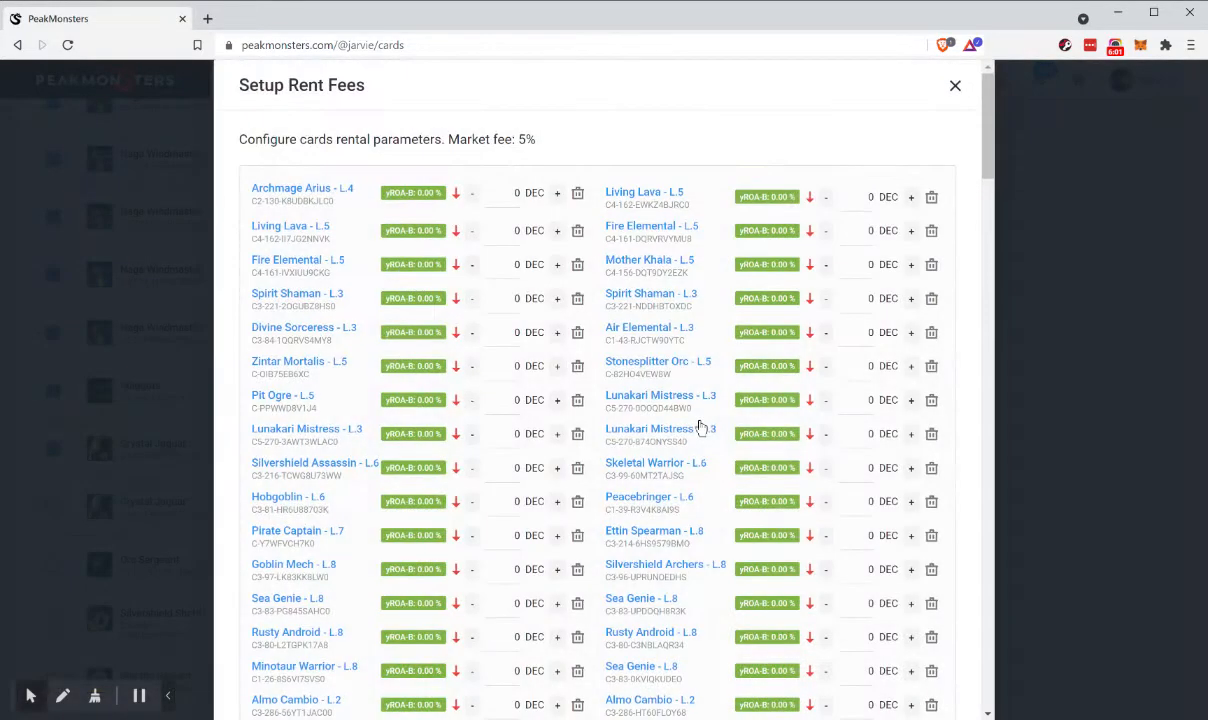
scroll(701, 423, "down", 10)
scroll(701, 423, "down", 15)
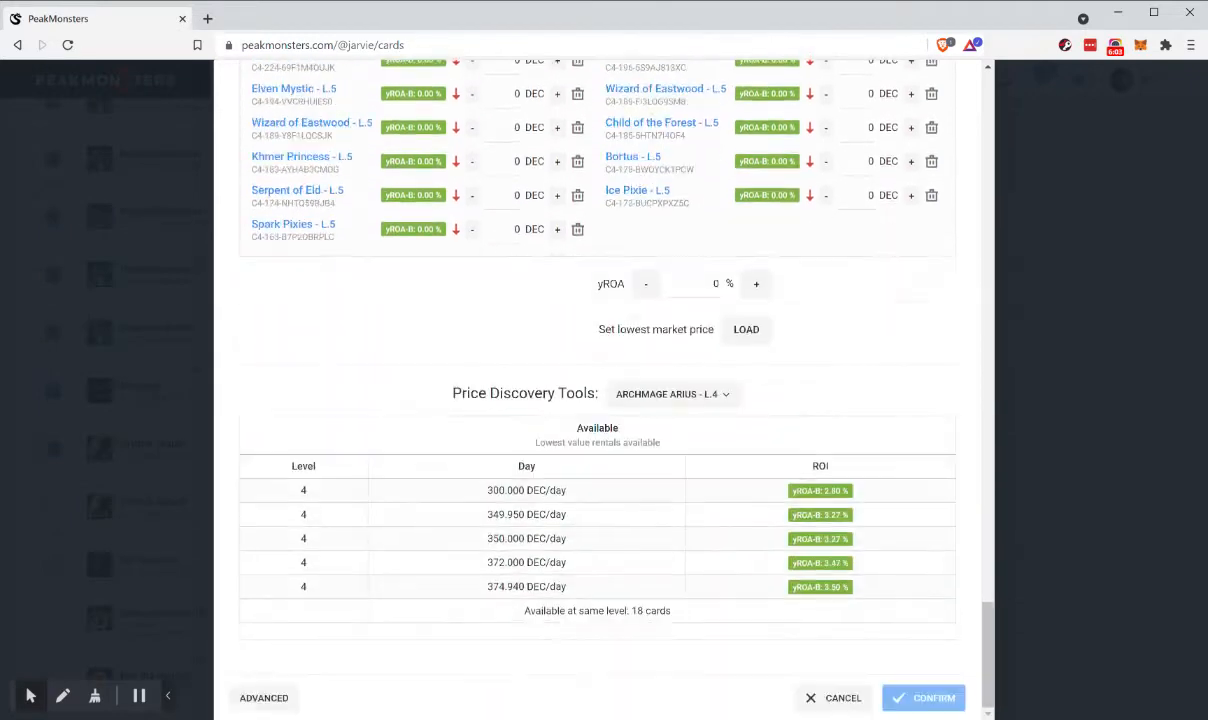
left_click(745, 338)
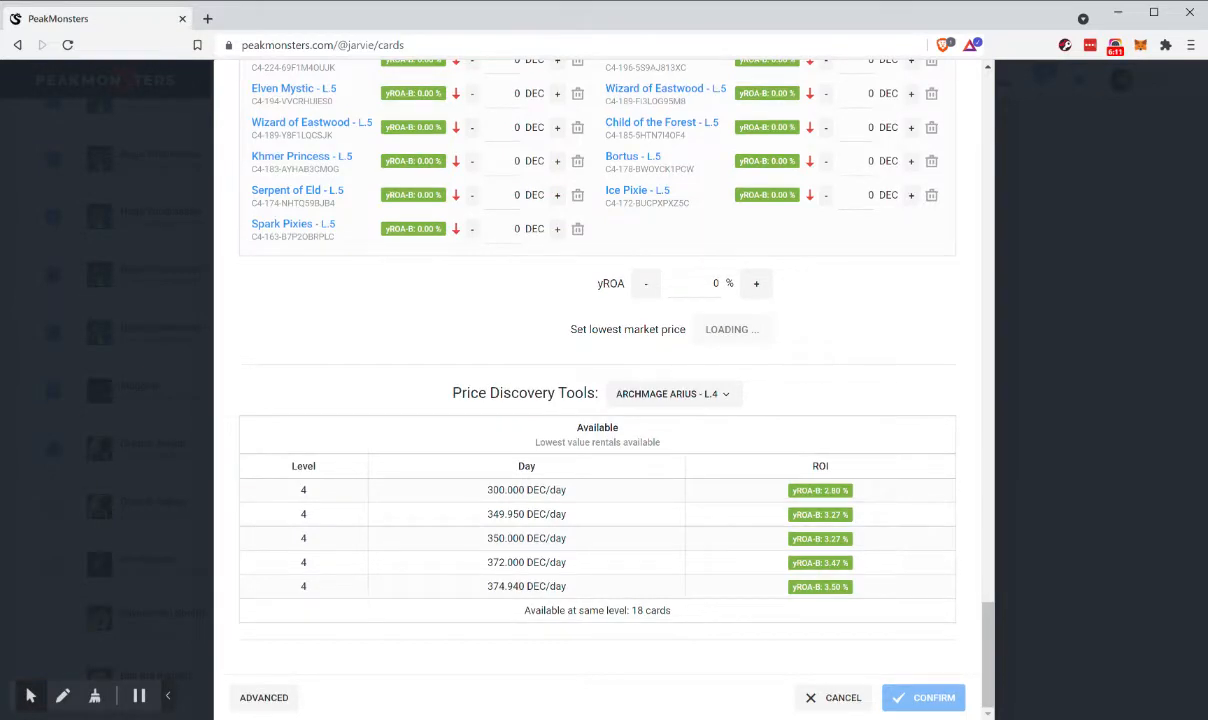
Step: Examine the loaded daily DEC prices through the rent fee list for cards still priced at 0
scroll(597, 390, "up", 20)
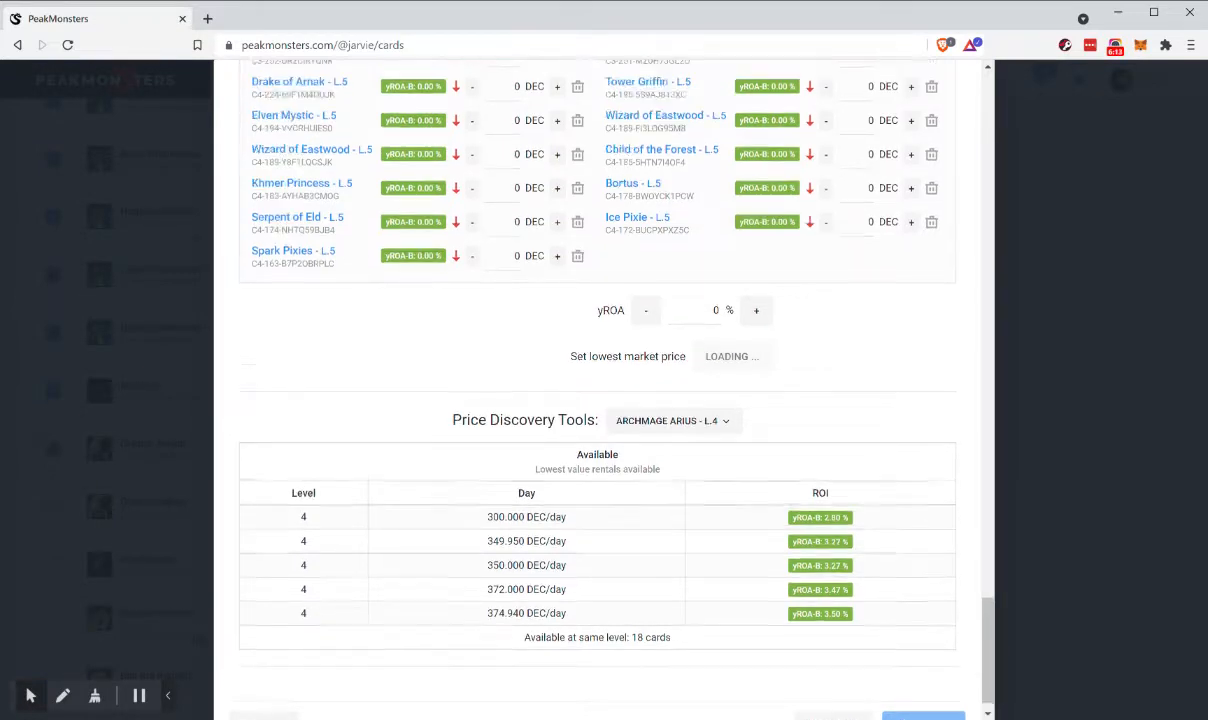
scroll(597, 390, "up", 5)
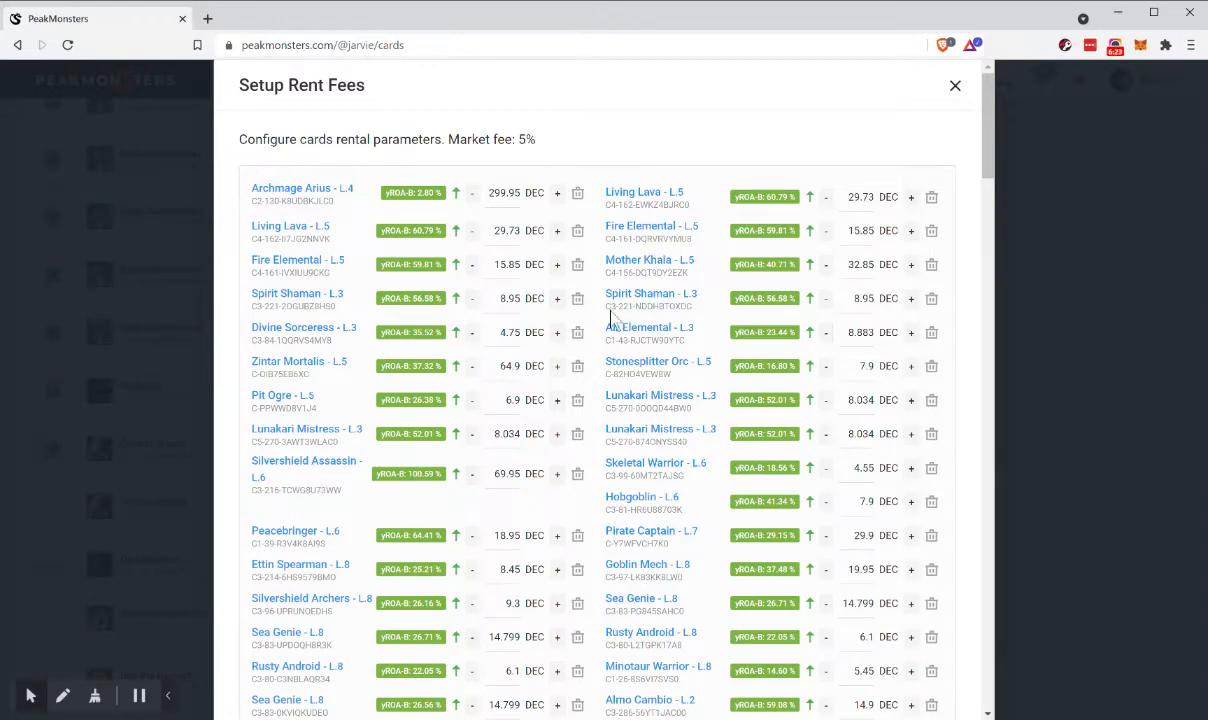
scroll(600, 418, "down", 10)
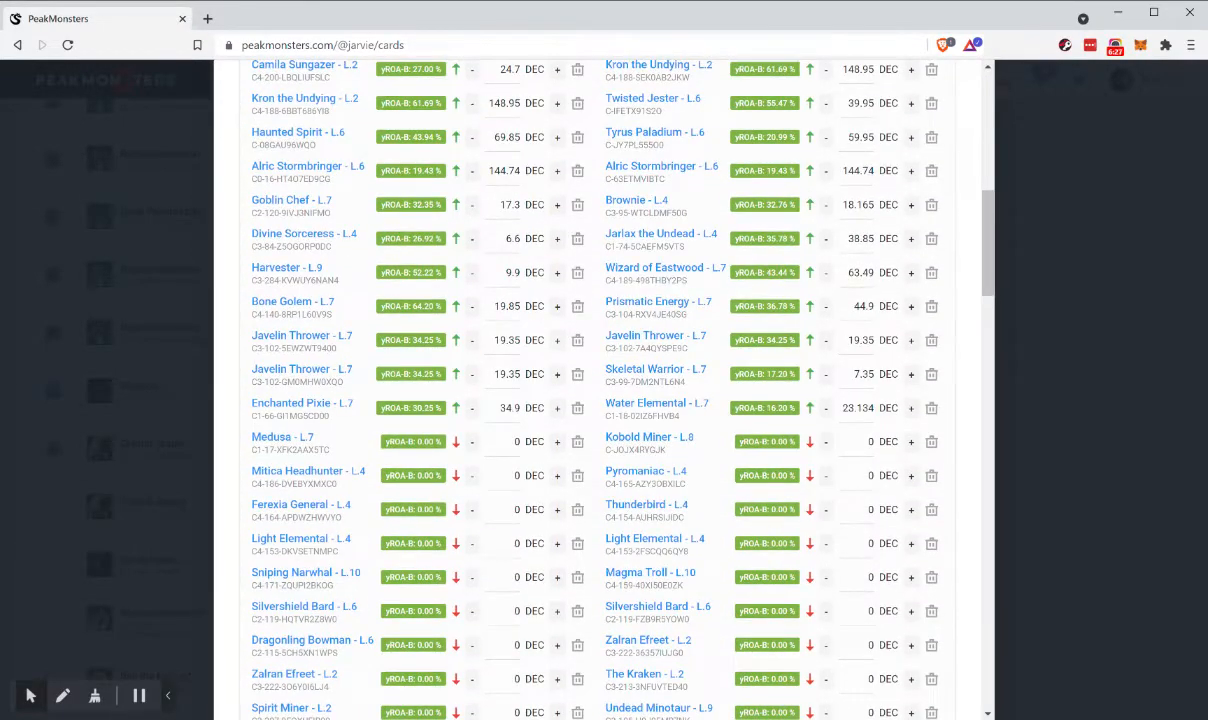
scroll(600, 390, "down", 4)
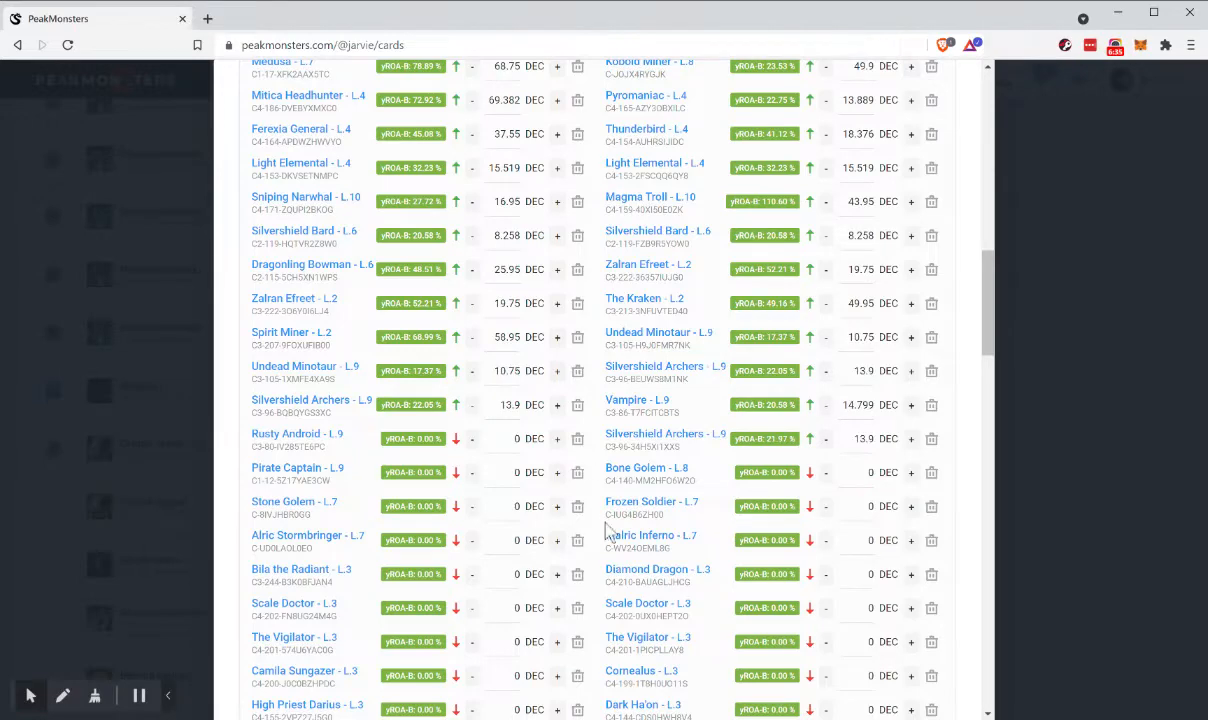
scroll(672, 525, "down", 1)
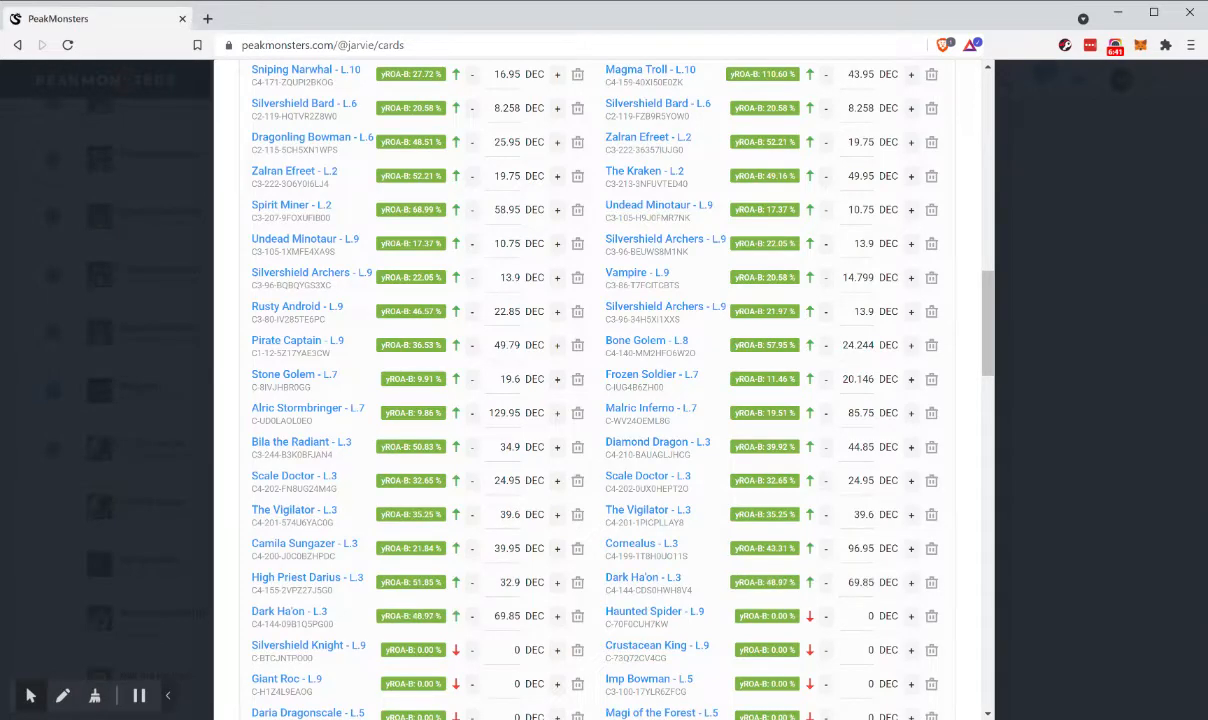
scroll(600, 390, "down", 2)
scroll(600, 390, "down", 1)
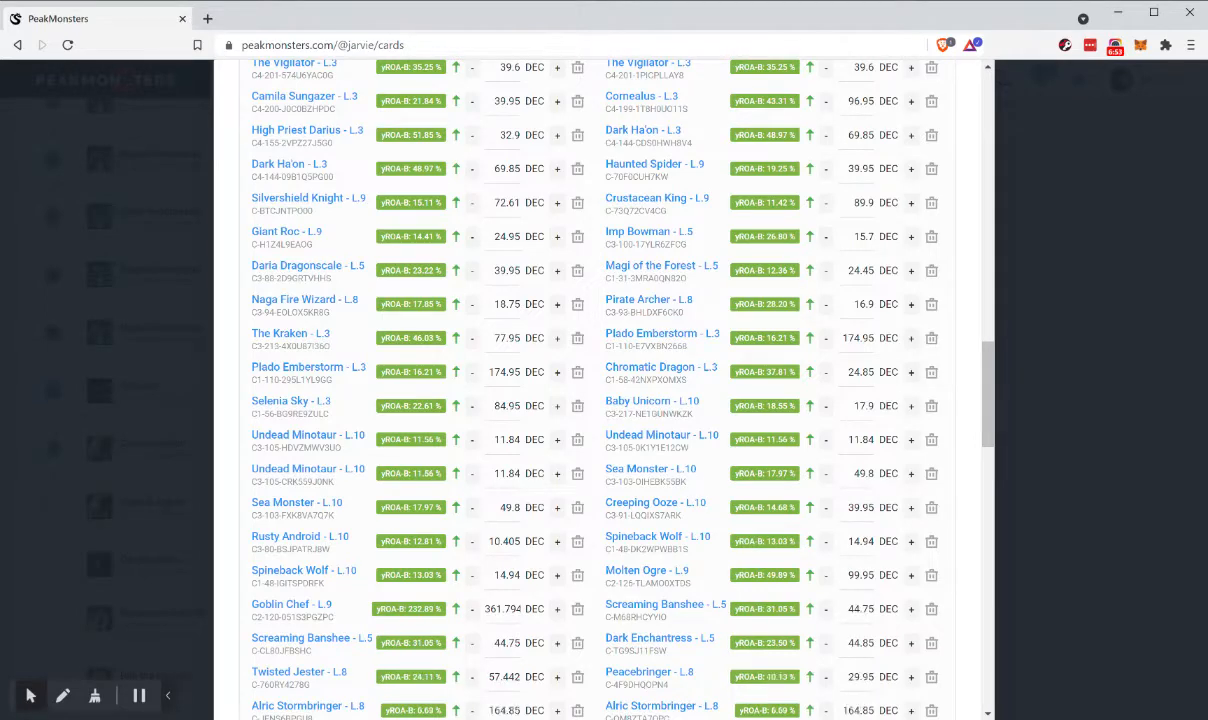
scroll(588, 380, "down", 6)
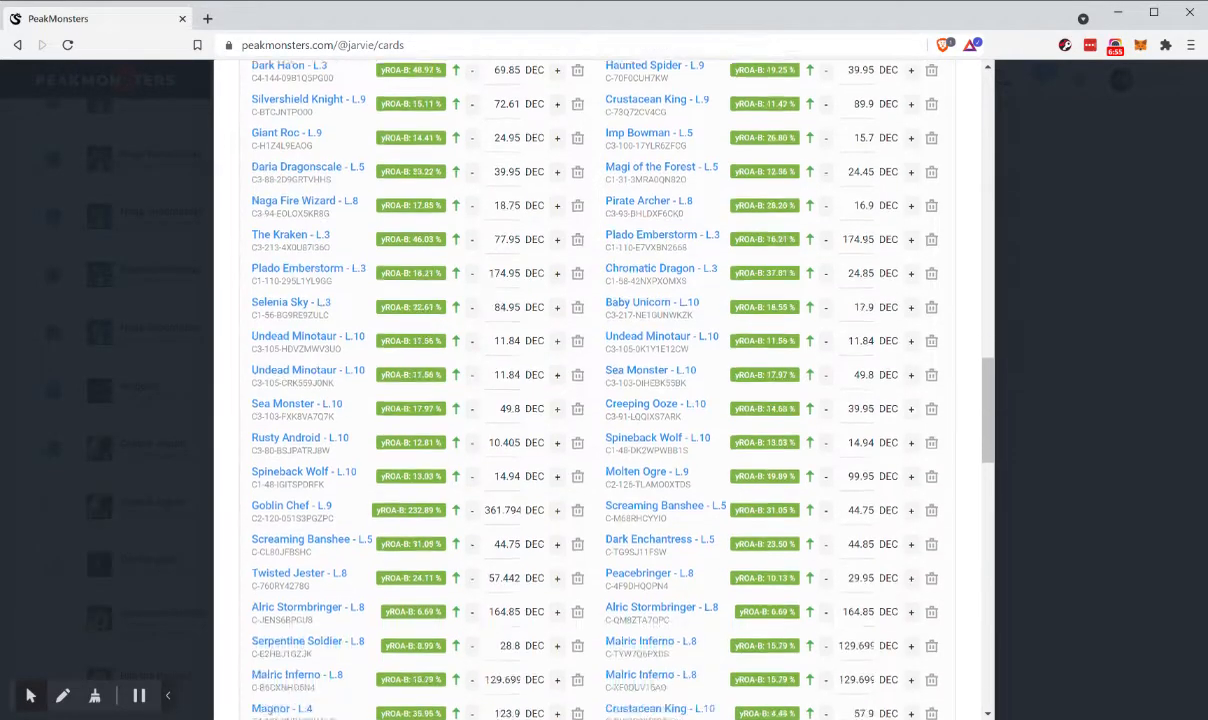
scroll(588, 380, "down", 1)
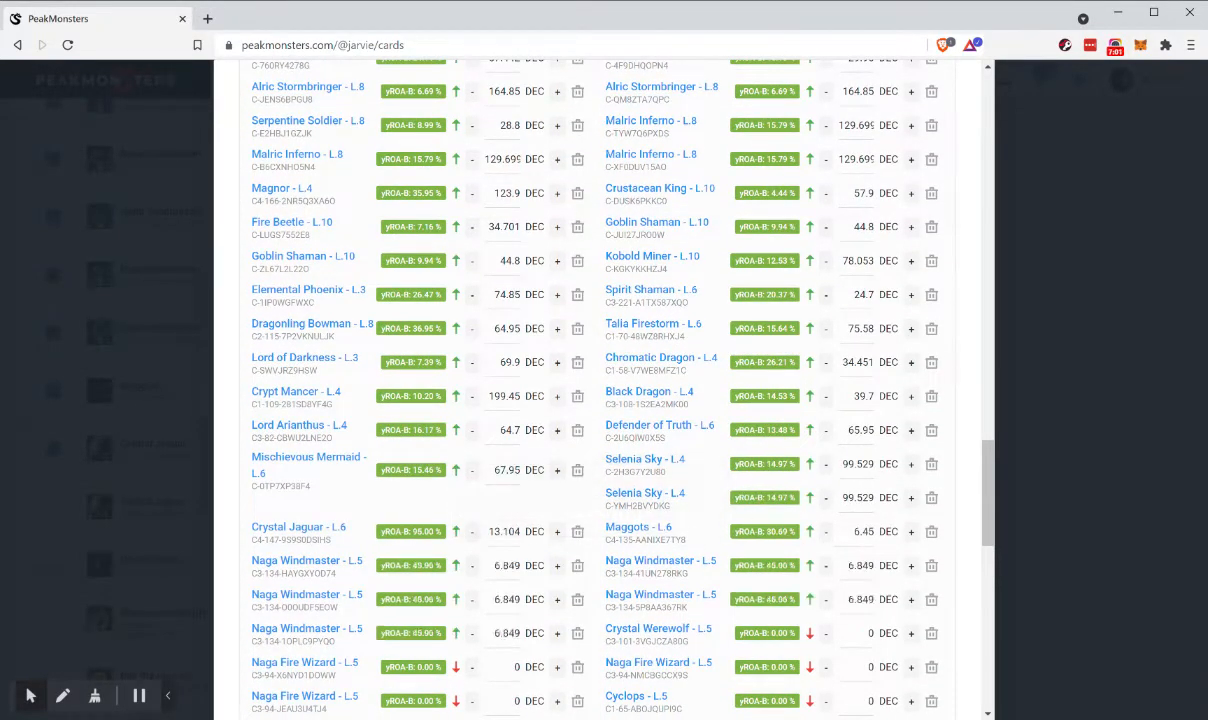
scroll(716, 612, "down", 3)
scroll(716, 612, "down", 1)
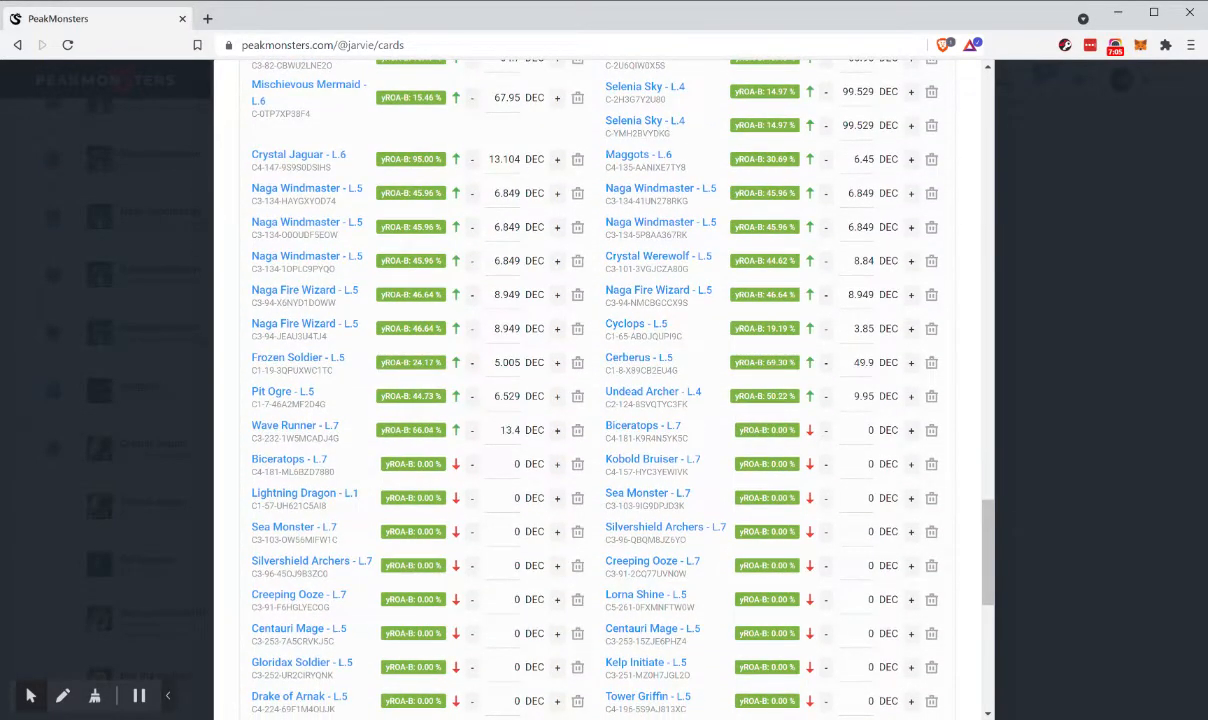
scroll(589, 380, "down", 1)
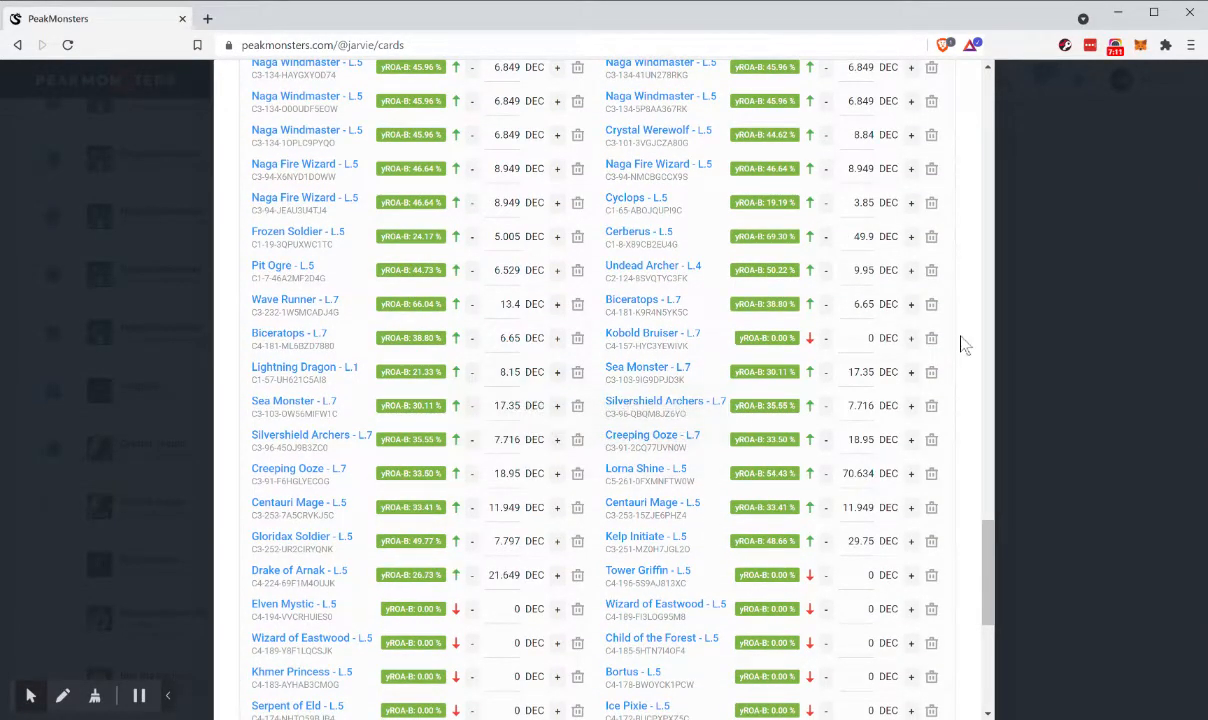
Step: Remove the unpriced Level 7 Kobold Bruiser from the rent fee list and confirm listing the remaining cards for rent
mouse_move(795, 358)
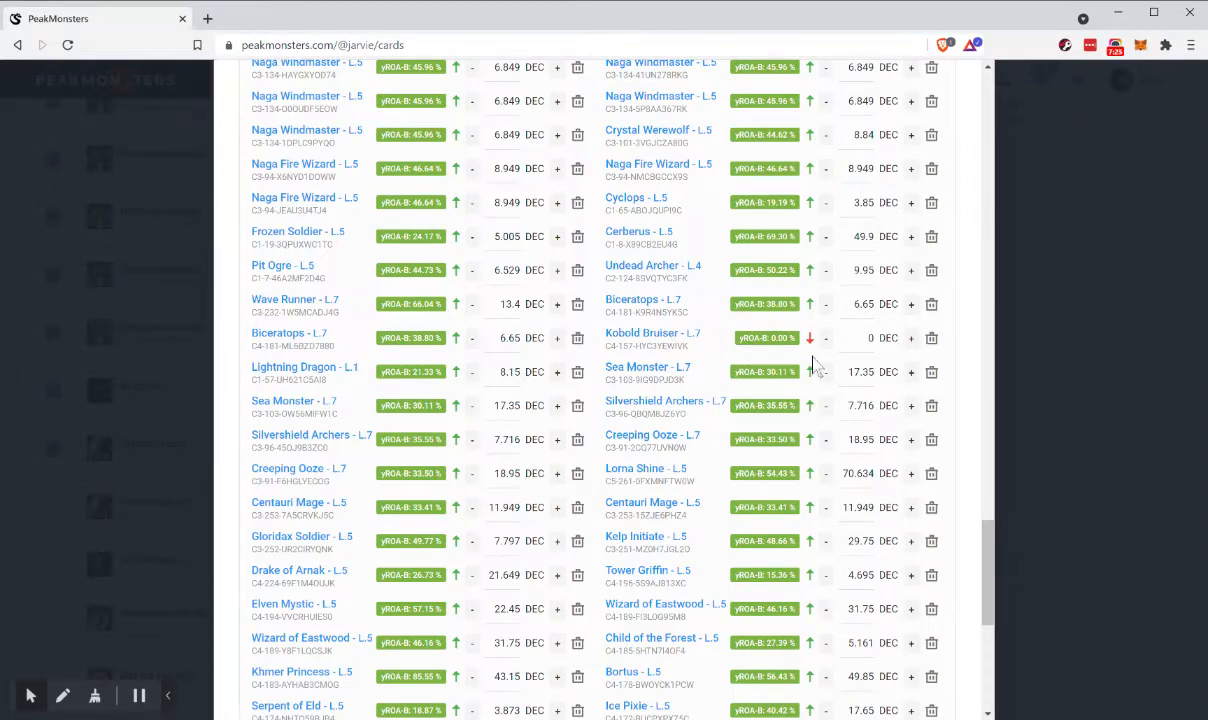
left_click(931, 339)
scroll(585, 402, "up", 10)
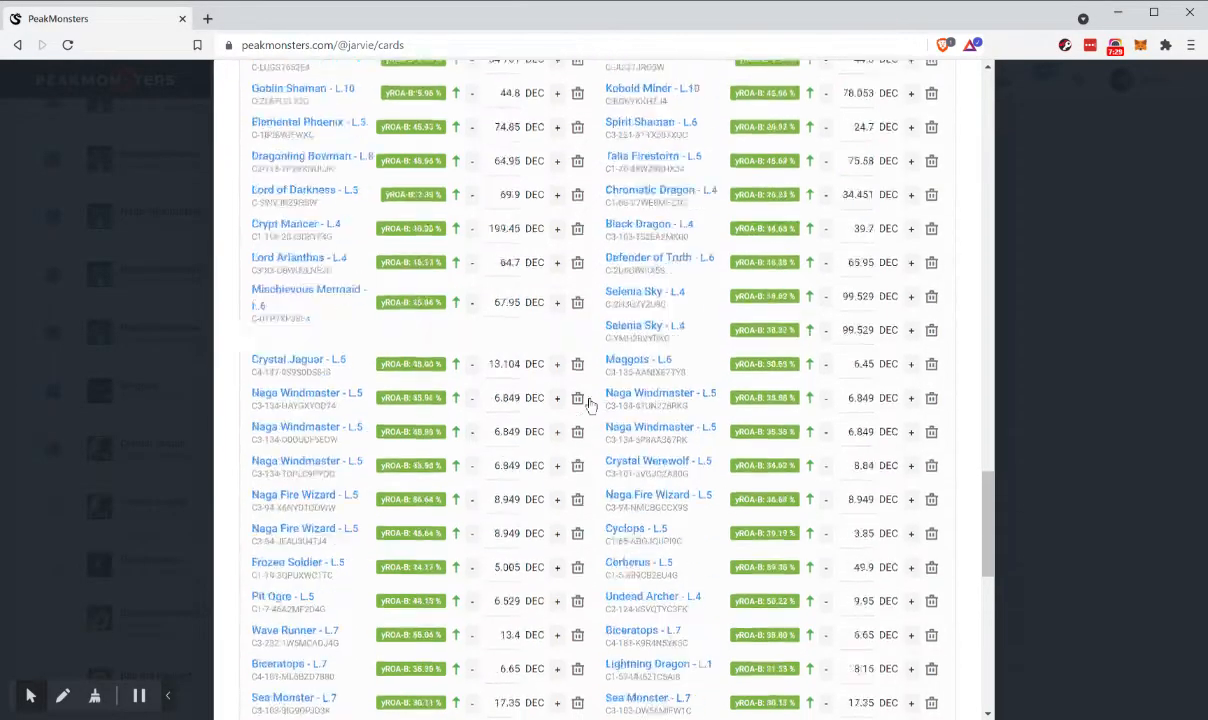
scroll(589, 404, "up", 15)
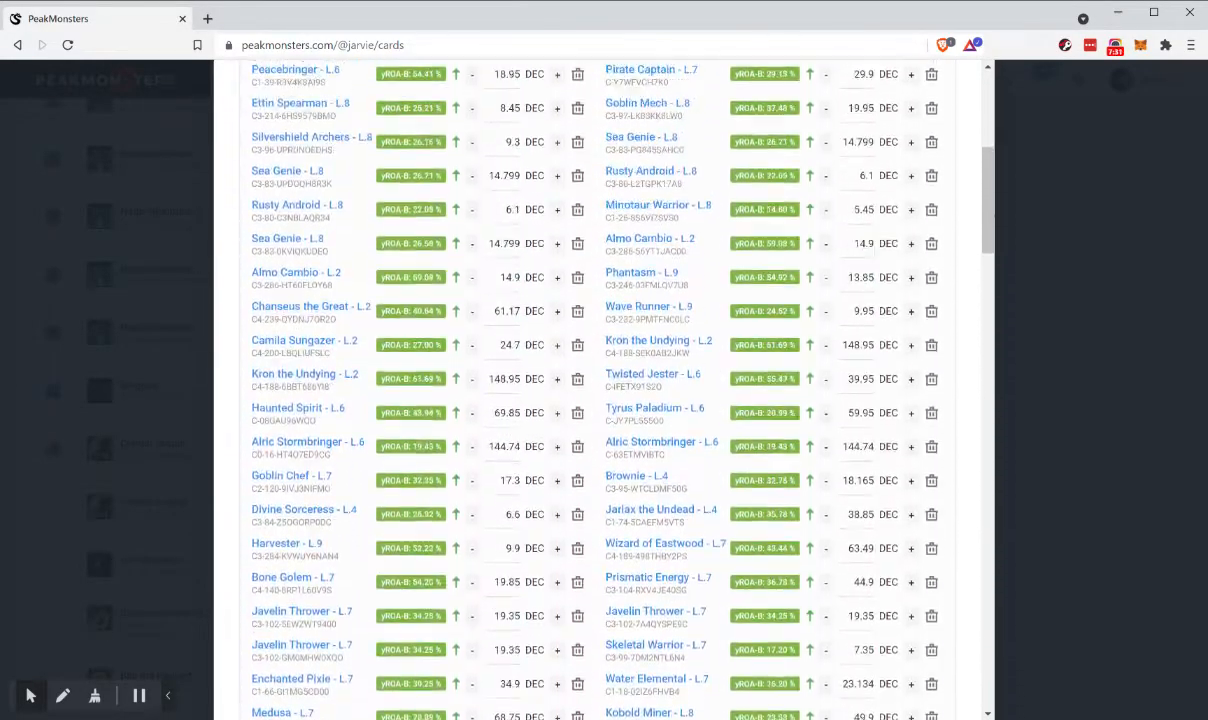
scroll(589, 400, "down", 20)
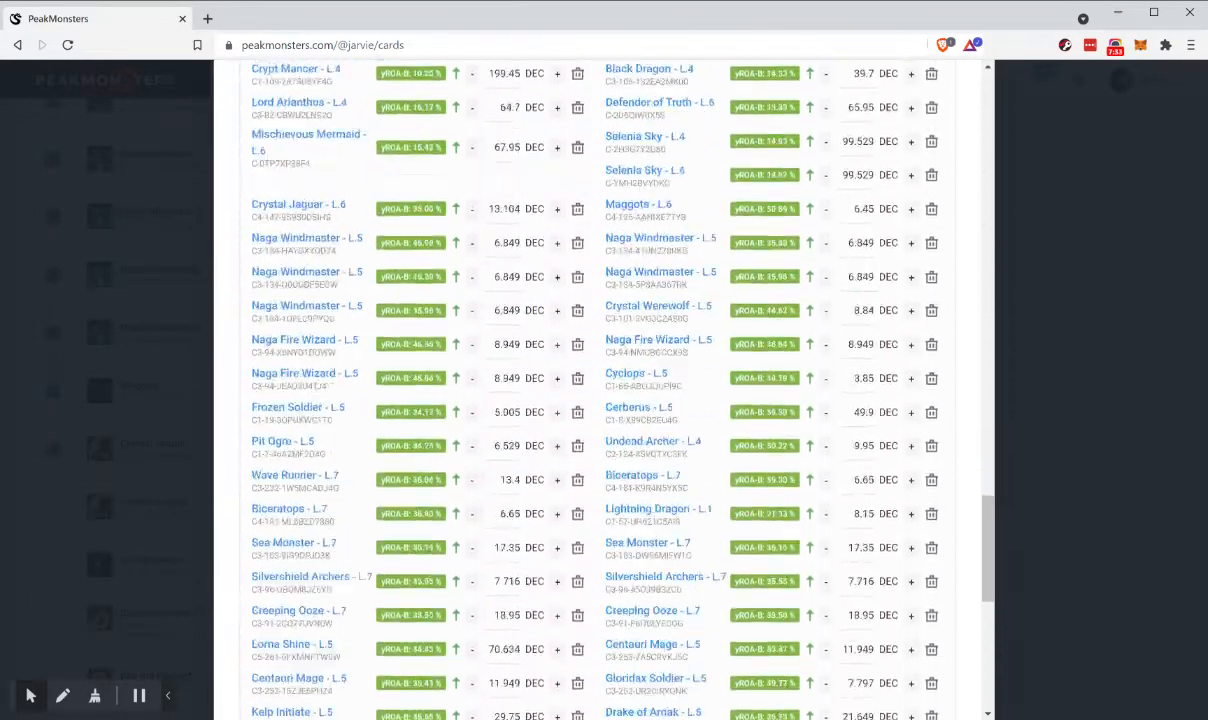
scroll(578, 374, "down", 3)
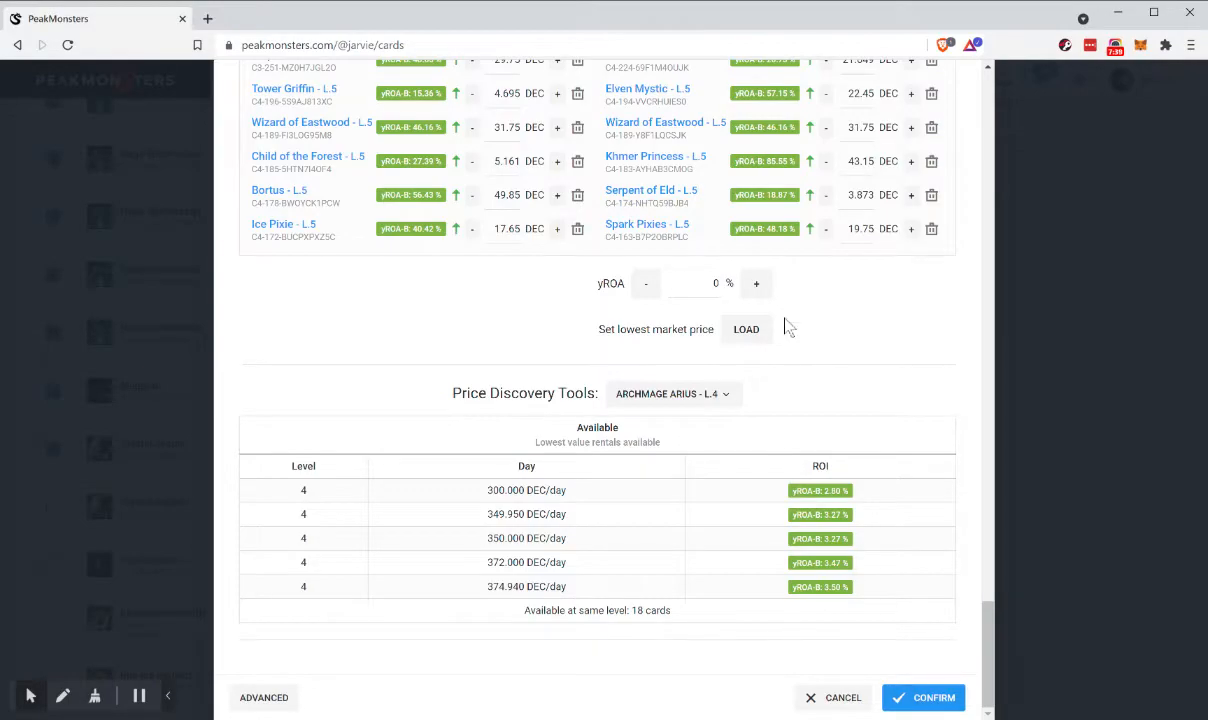
scroll(760, 318, "up", 12)
scroll(740, 300, "down", 12)
scroll(585, 180, "up", 10)
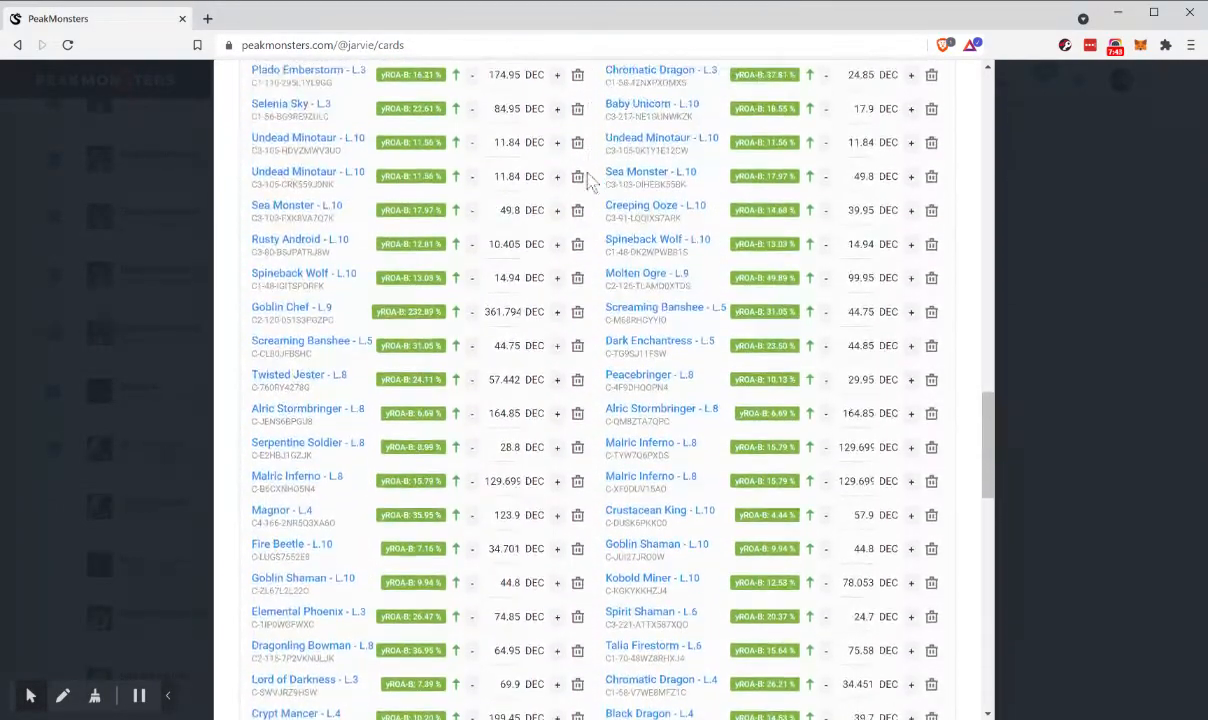
scroll(641, 362, "down", 10)
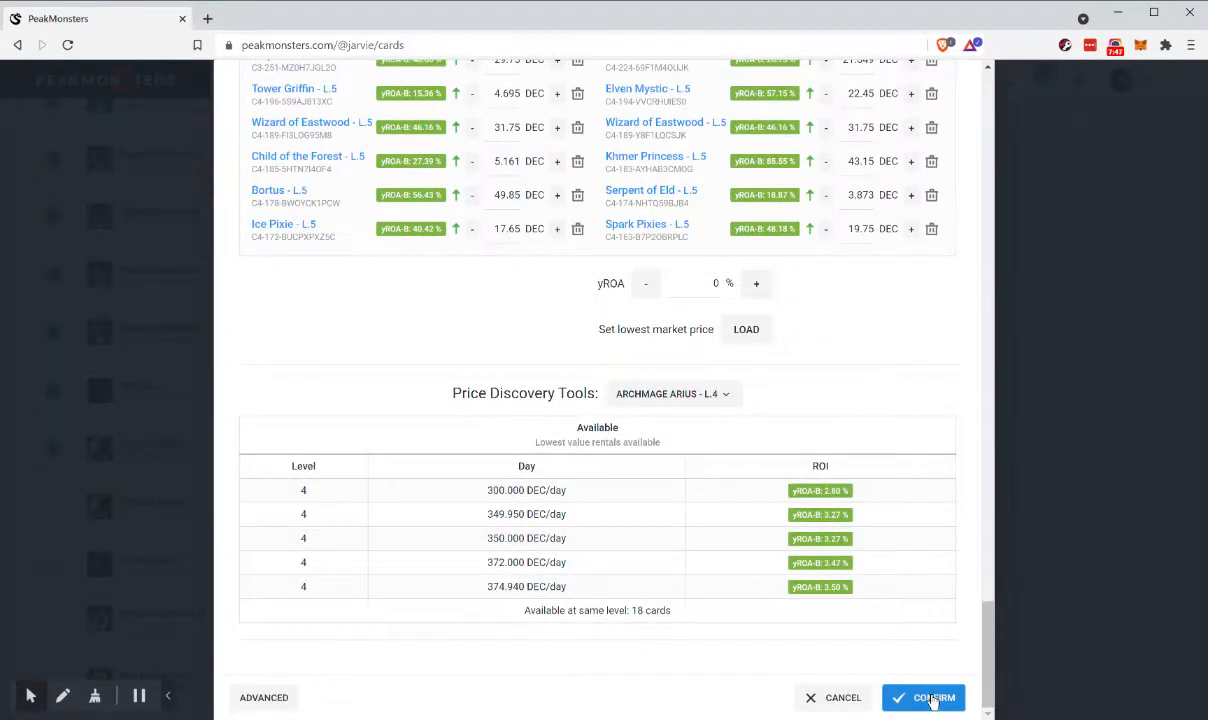
left_click(933, 701)
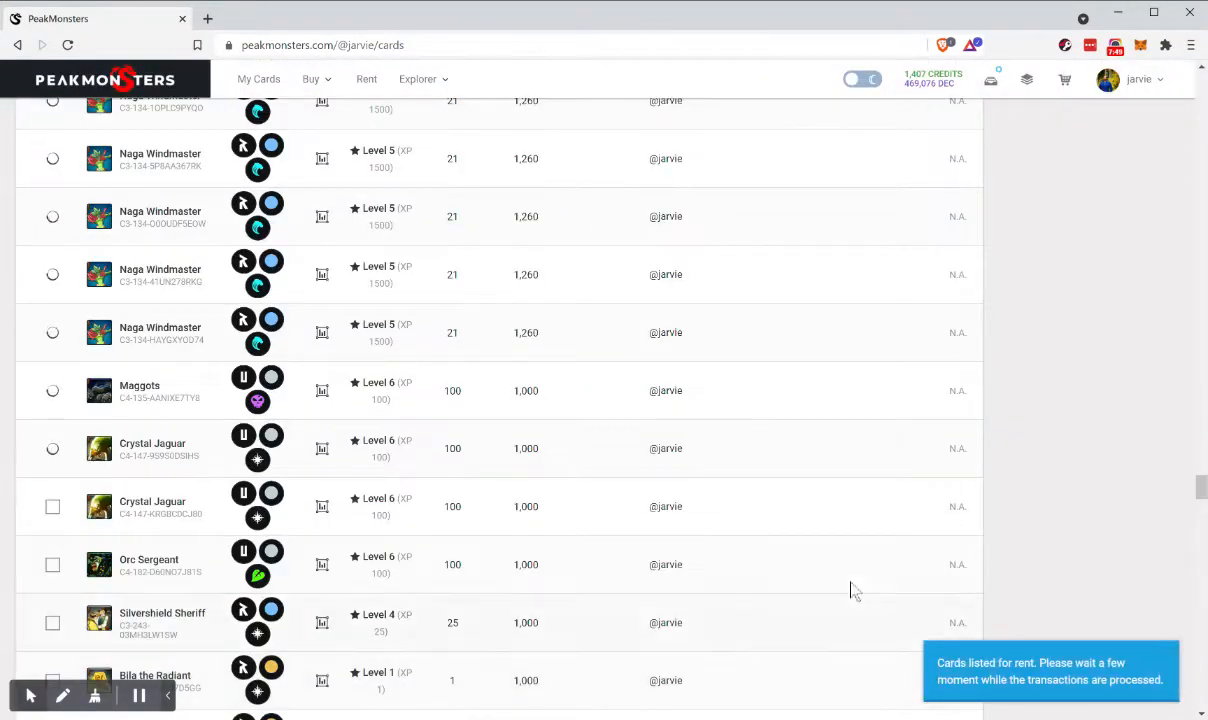
Step: Filter the collection to Regular cards that are both listed for rent and delegated
scroll(805, 367, "up", 15)
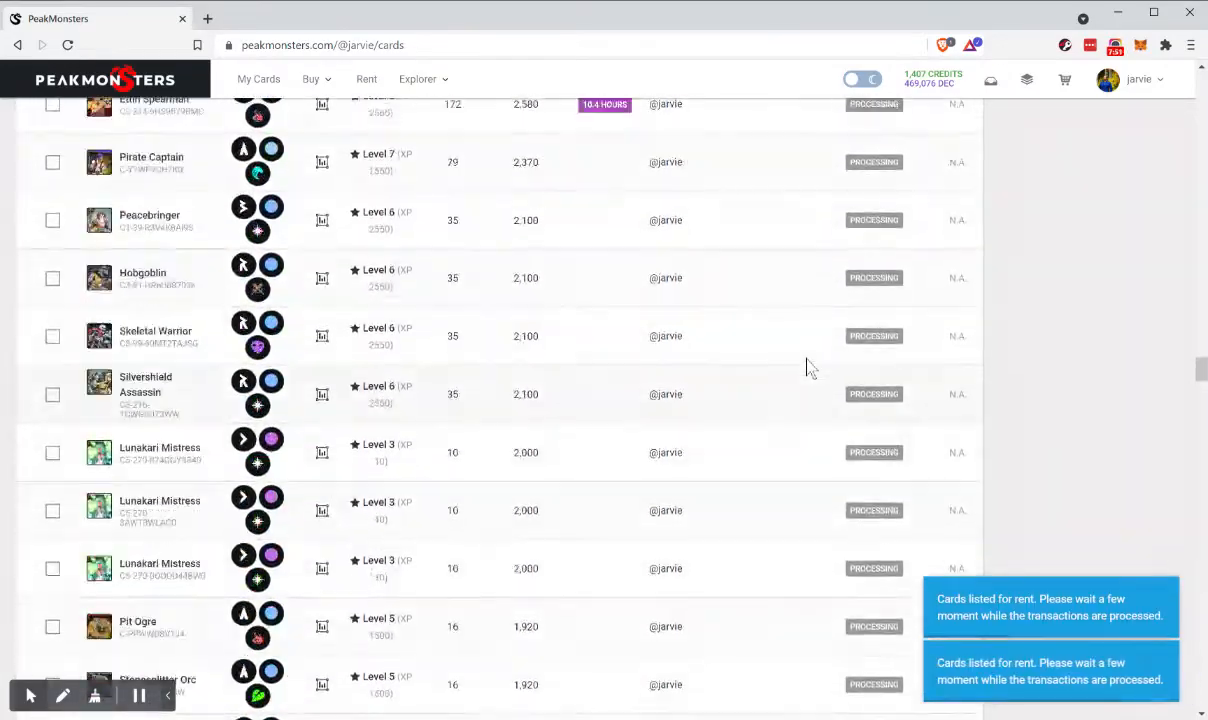
scroll(810, 367, "up", 15)
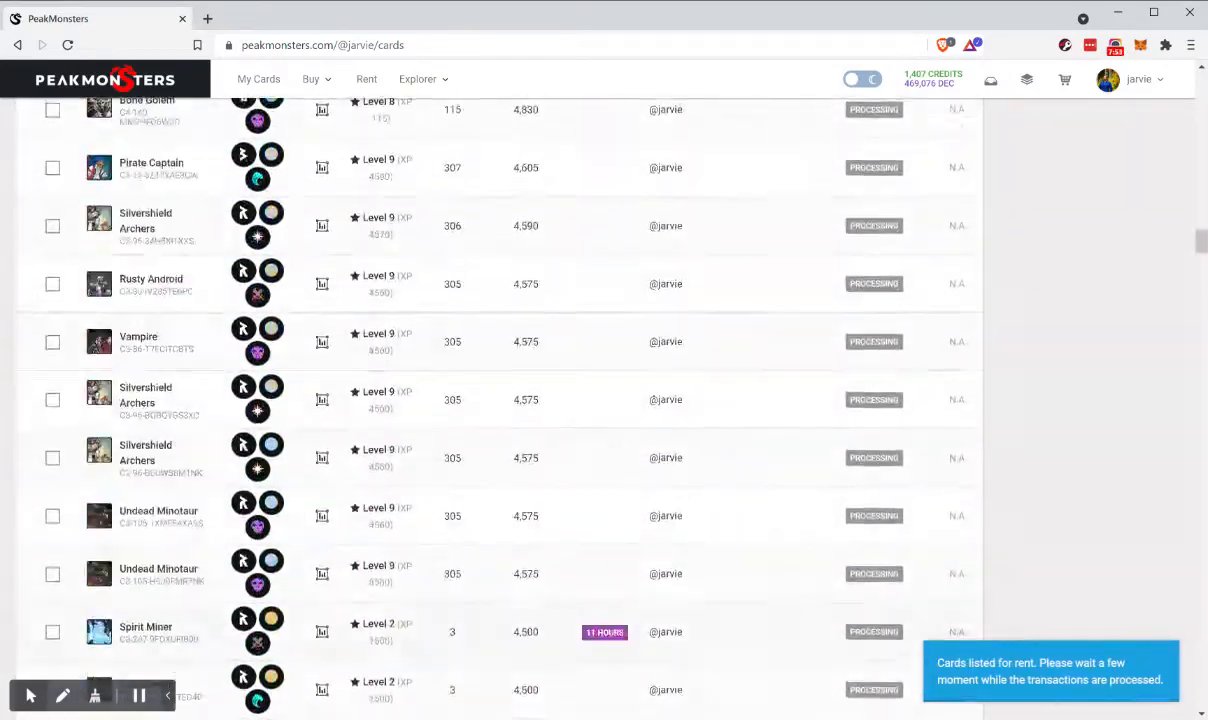
scroll(810, 367, "up", 20)
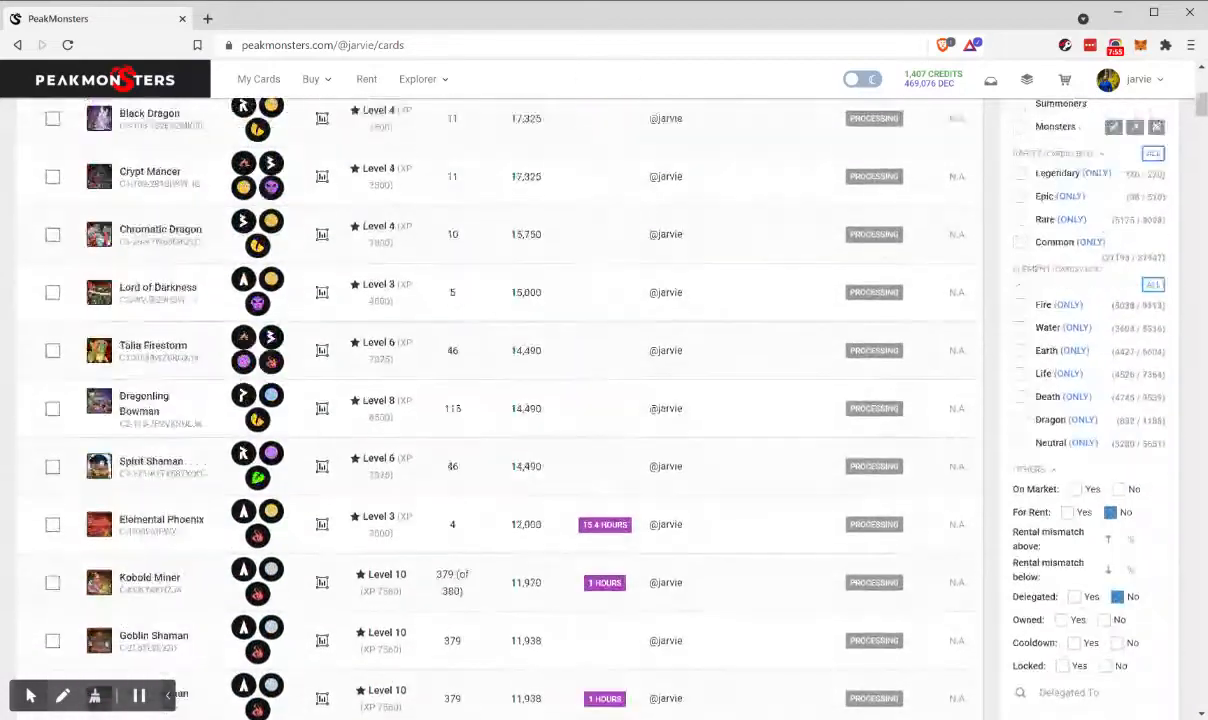
scroll(810, 367, "up", 6)
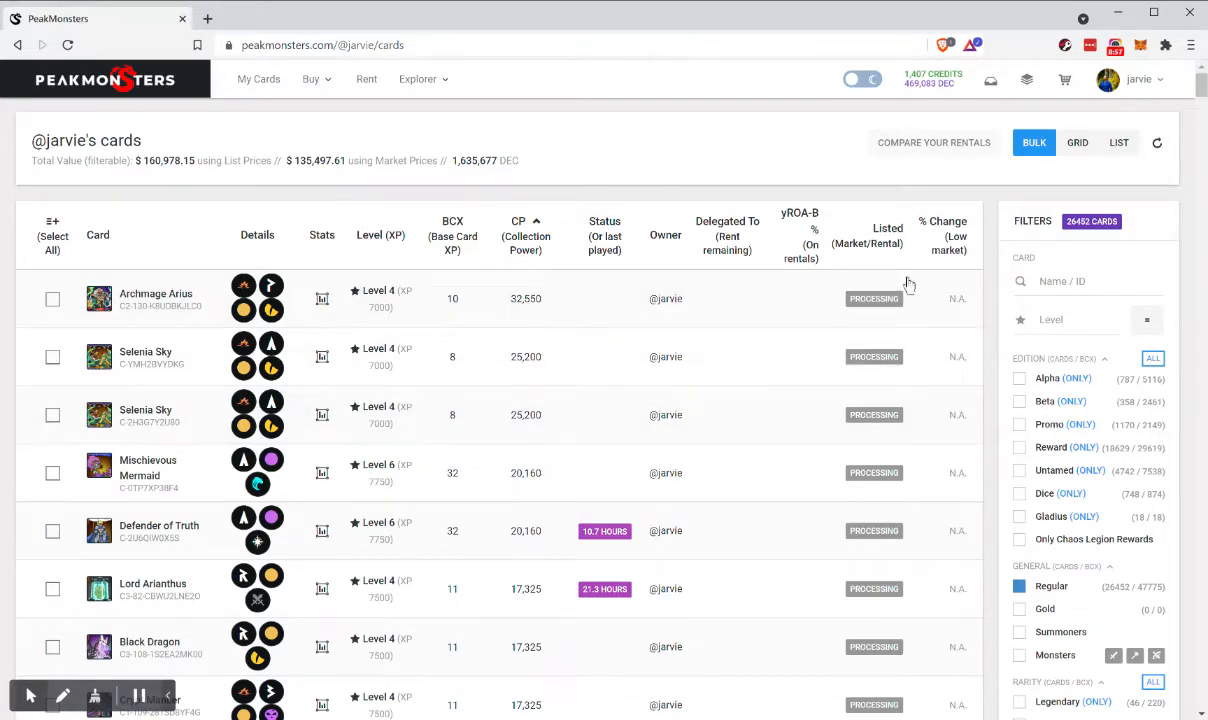
scroll(1011, 650, "down", 4)
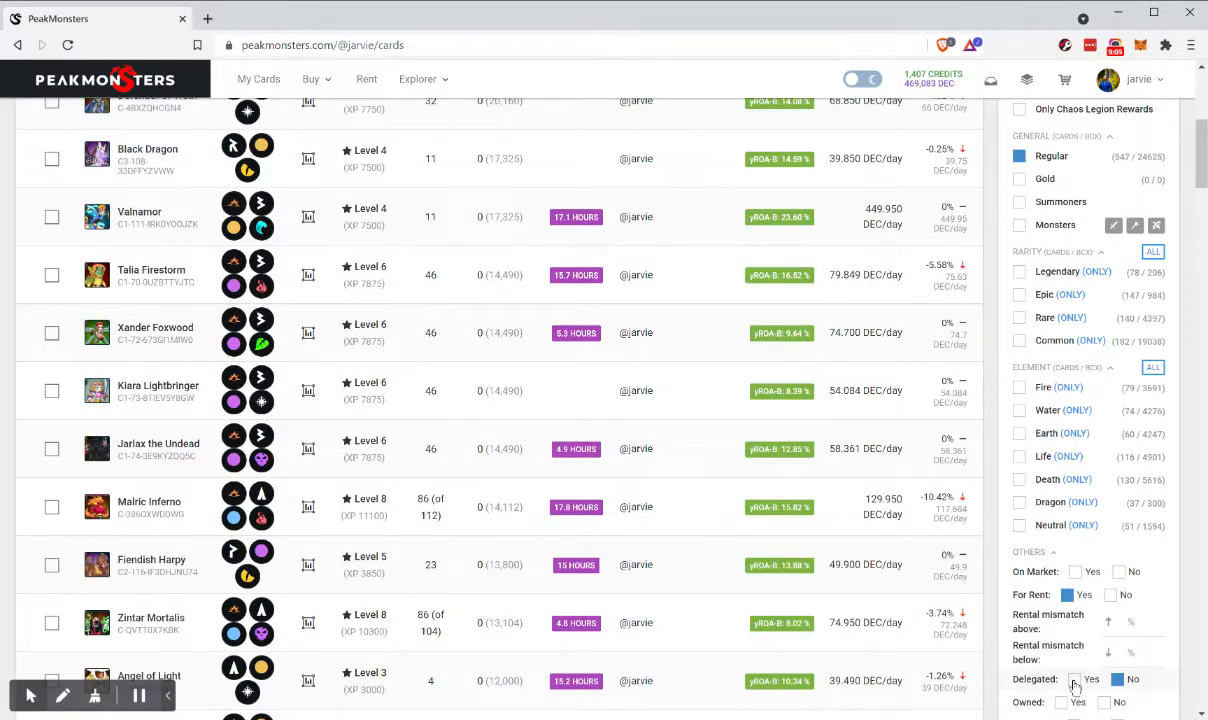
left_click(1074, 681)
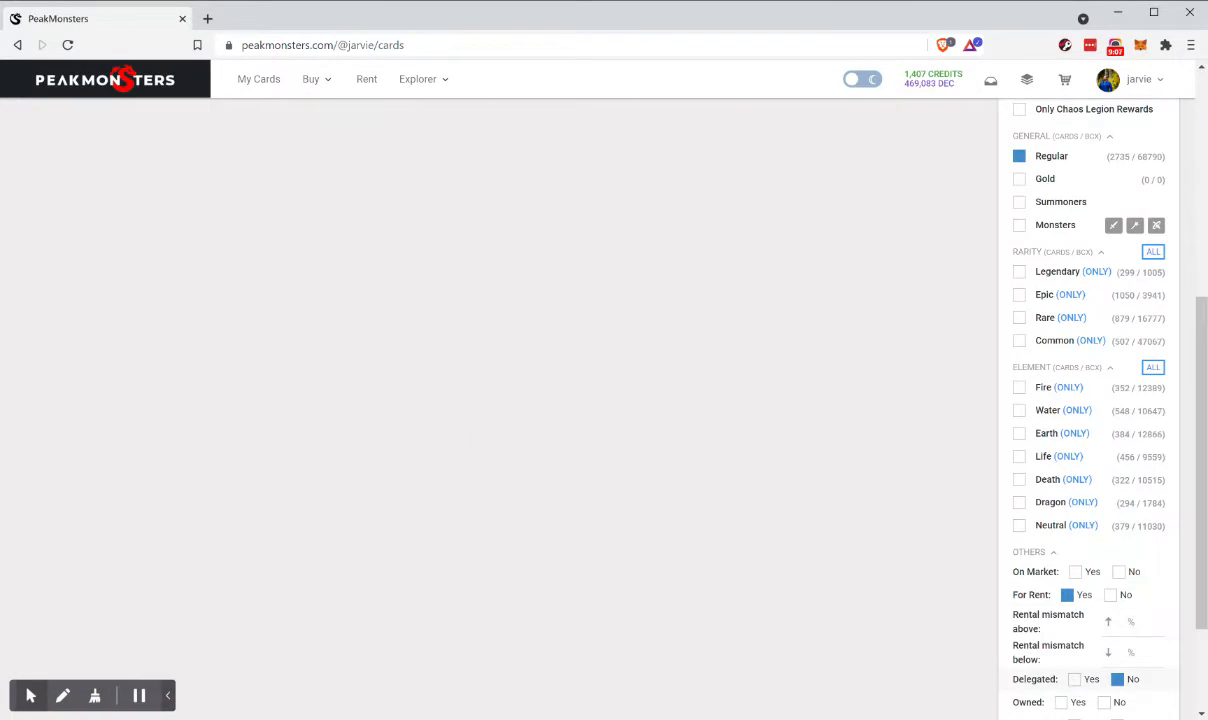
Step: Examine the delegated rentals' daily prices, yROA-B percentages and changes against the low market, along with the total rental revenue
scroll(855, 292, "up", 5)
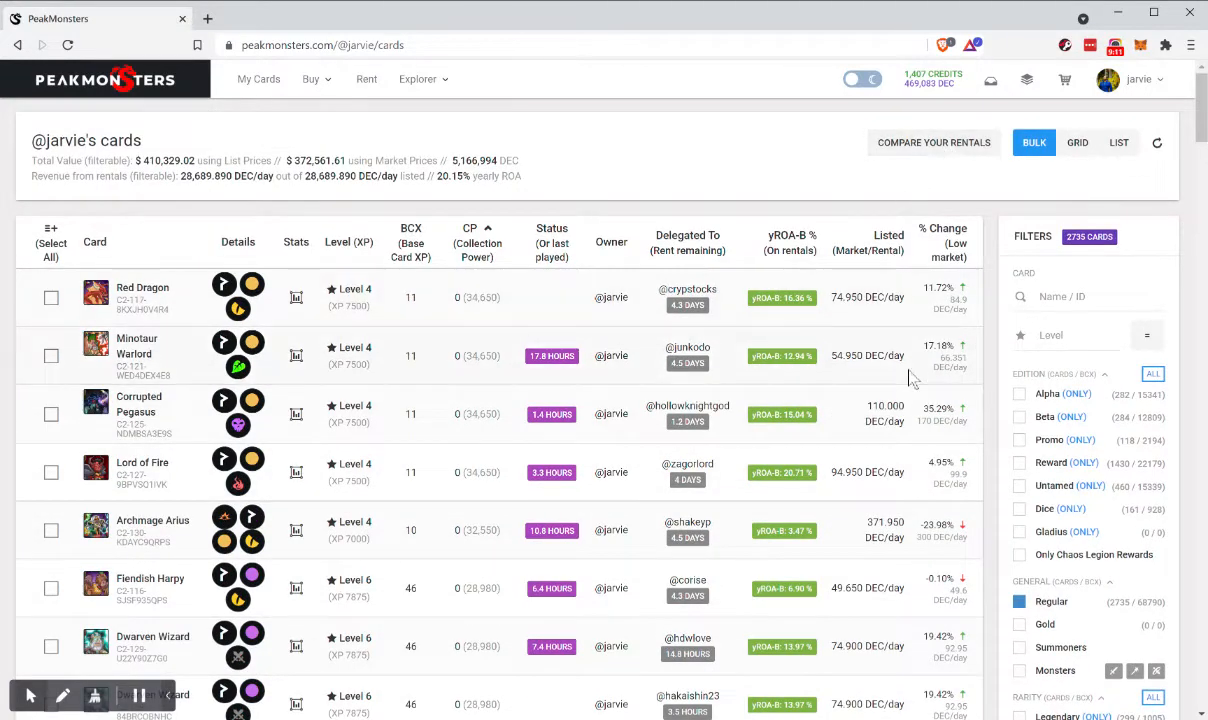
scroll(852, 428, "down", 1)
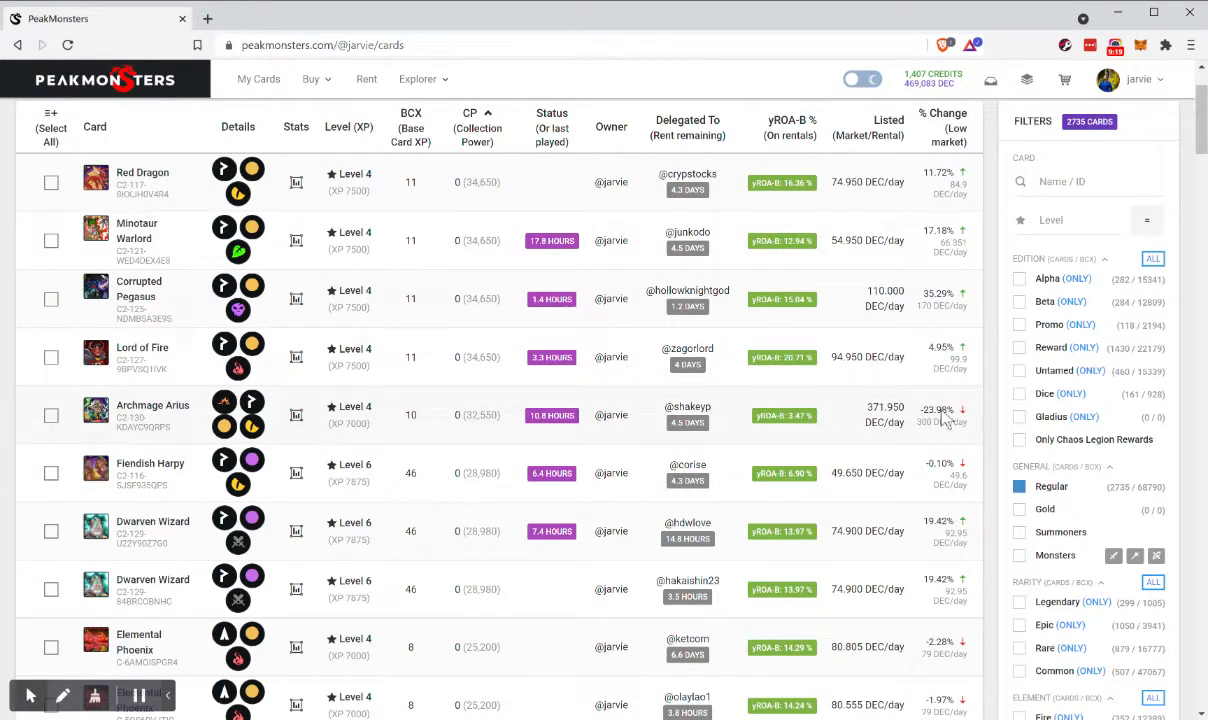
scroll(979, 203, "up", 2)
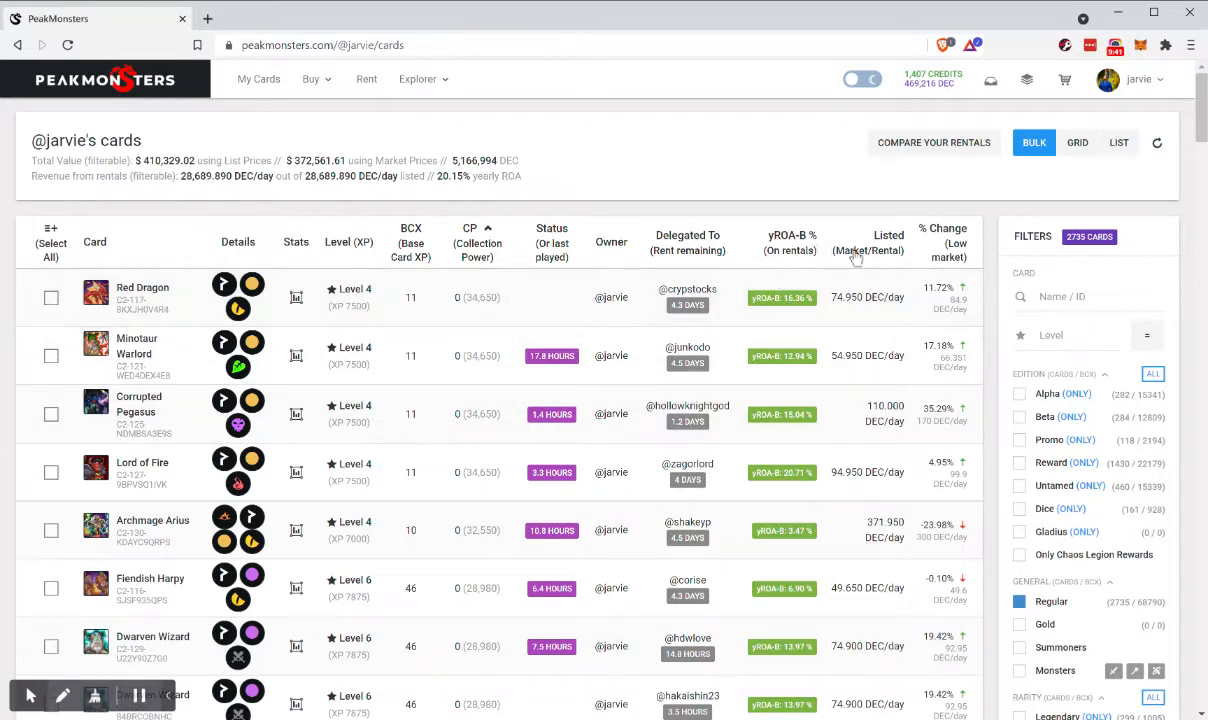
scroll(976, 497, "down", 3)
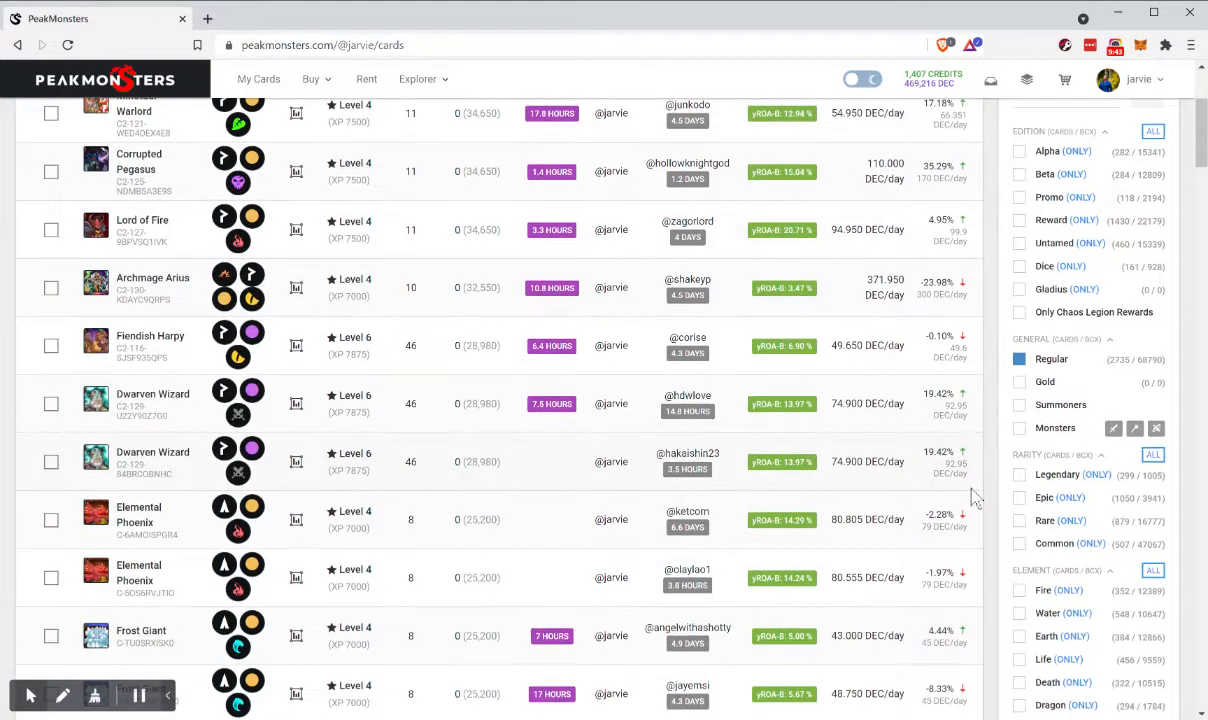
scroll(1136, 597, "up", 3)
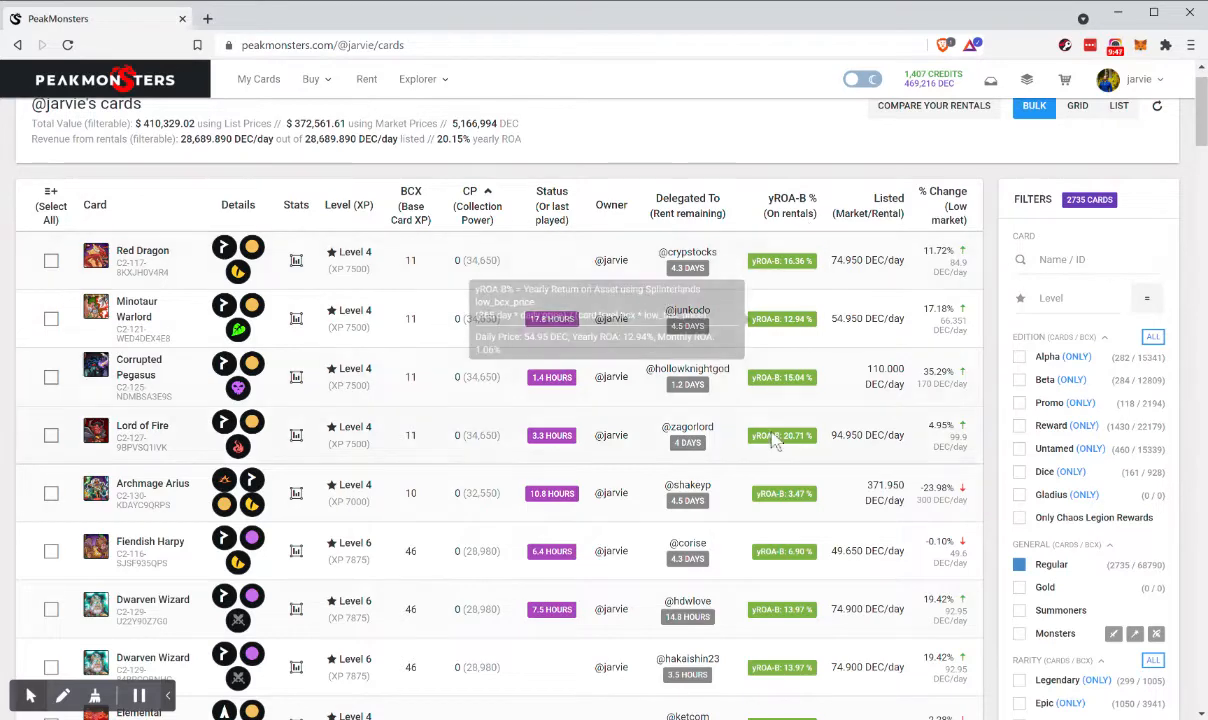
mouse_move(771, 447)
scroll(771, 447, "down", 1)
scroll(774, 450, "up", 2)
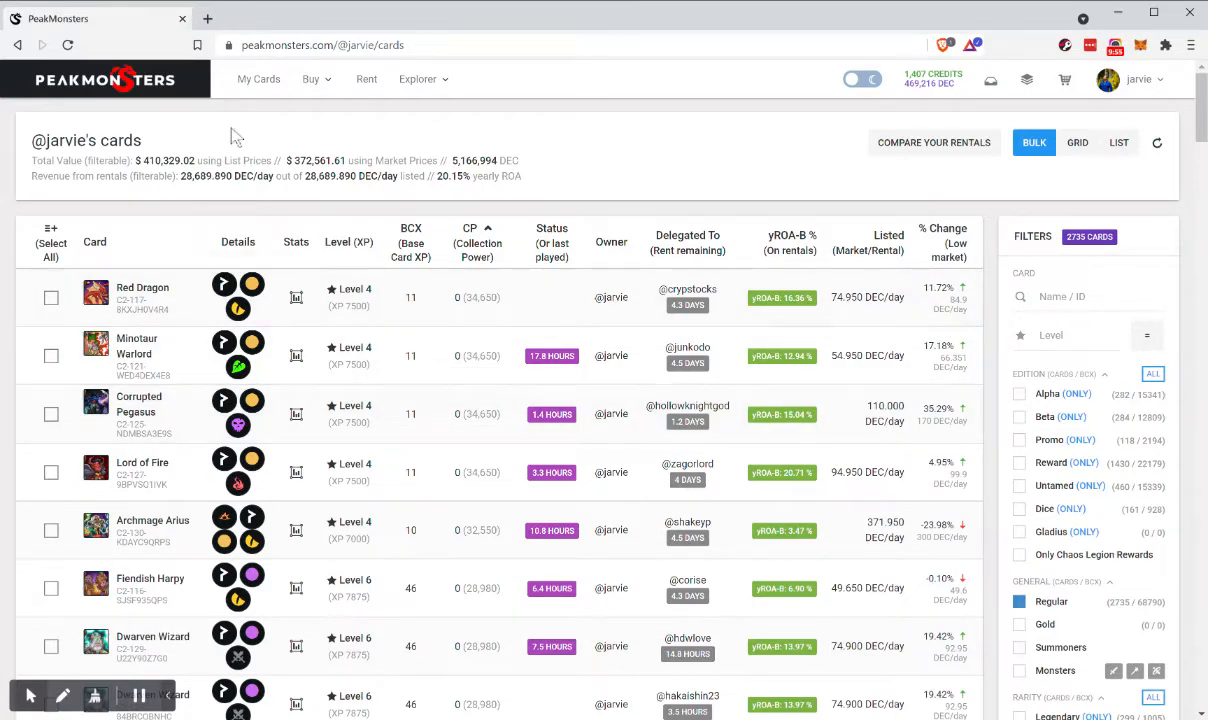
scroll(640, 430, "down", 2)
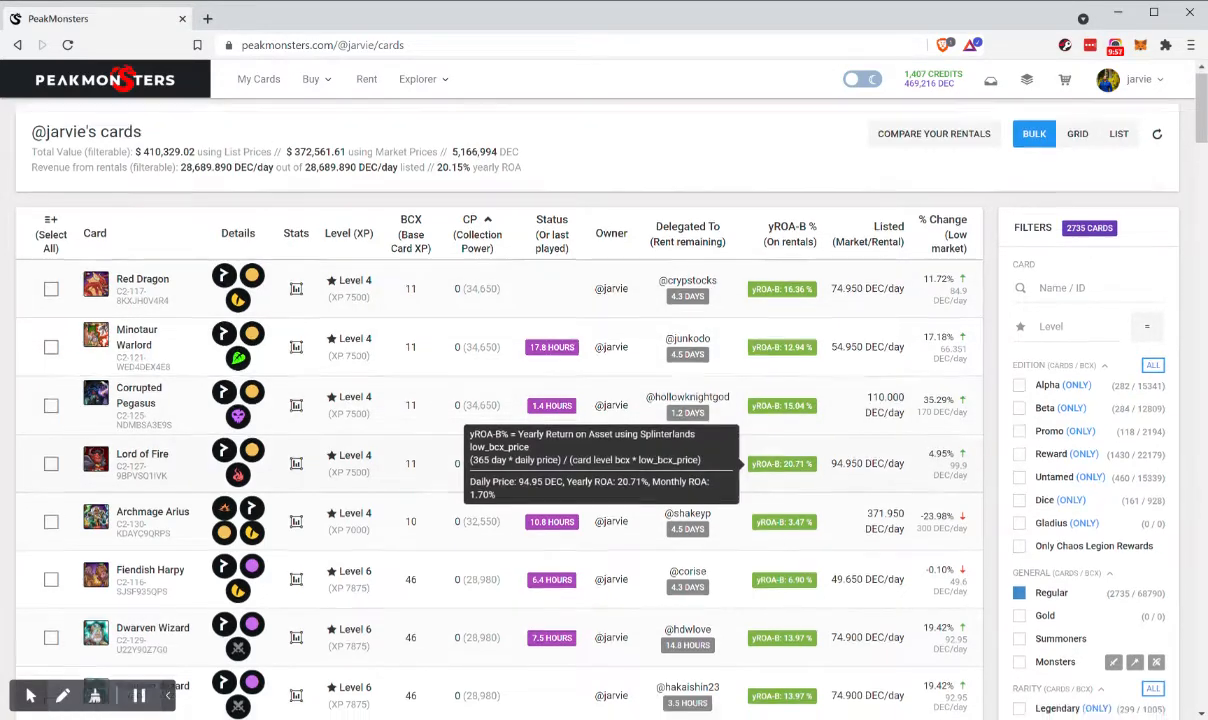
Step: Filter the Regular cards to those that are neither listed for rent nor delegated
scroll(585, 355, "up", 2)
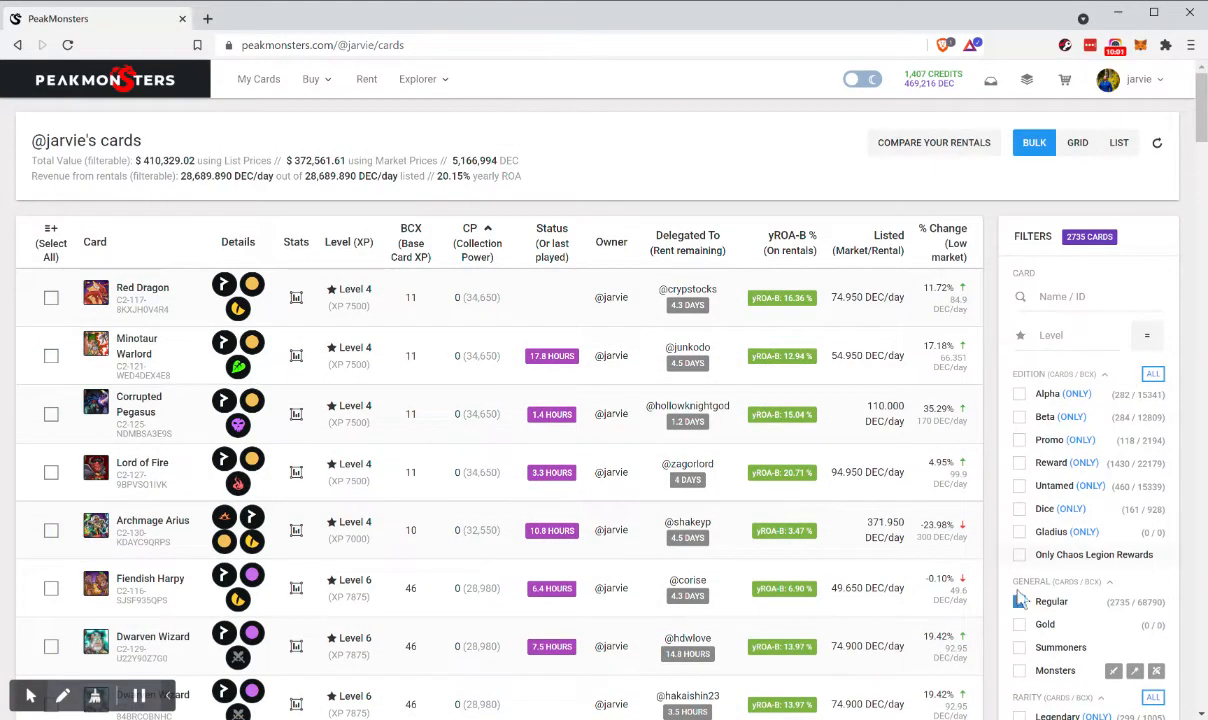
scroll(1018, 607, "down", 1)
scroll(1018, 607, "down", 5)
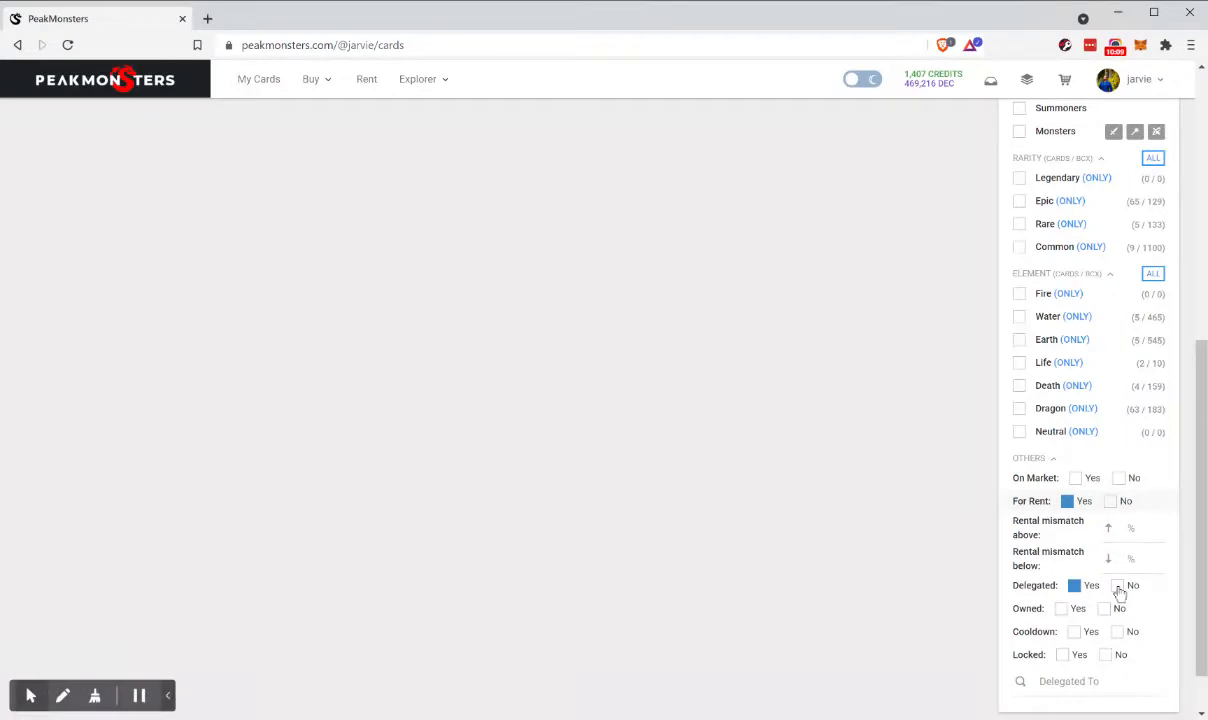
scroll(522, 352, "up", 5)
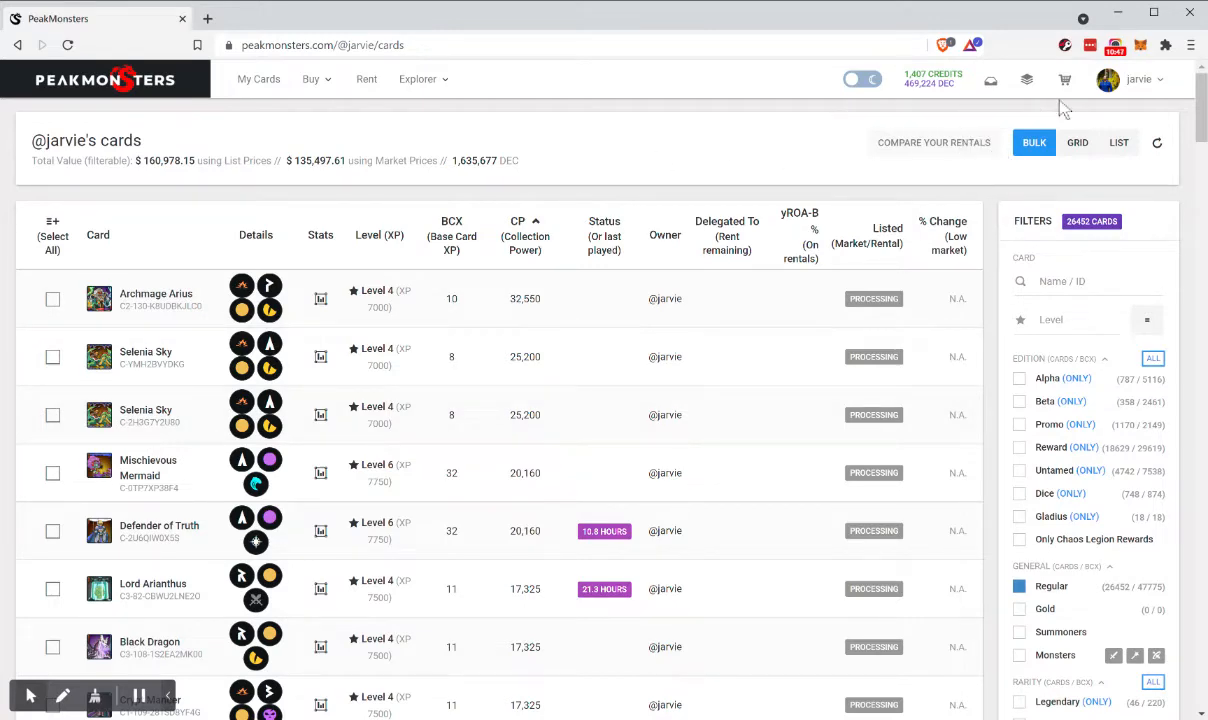
Step: Look up the transaction limits for bulk actions on selected cards, including listing for rent and undelegating
left_click(1030, 83)
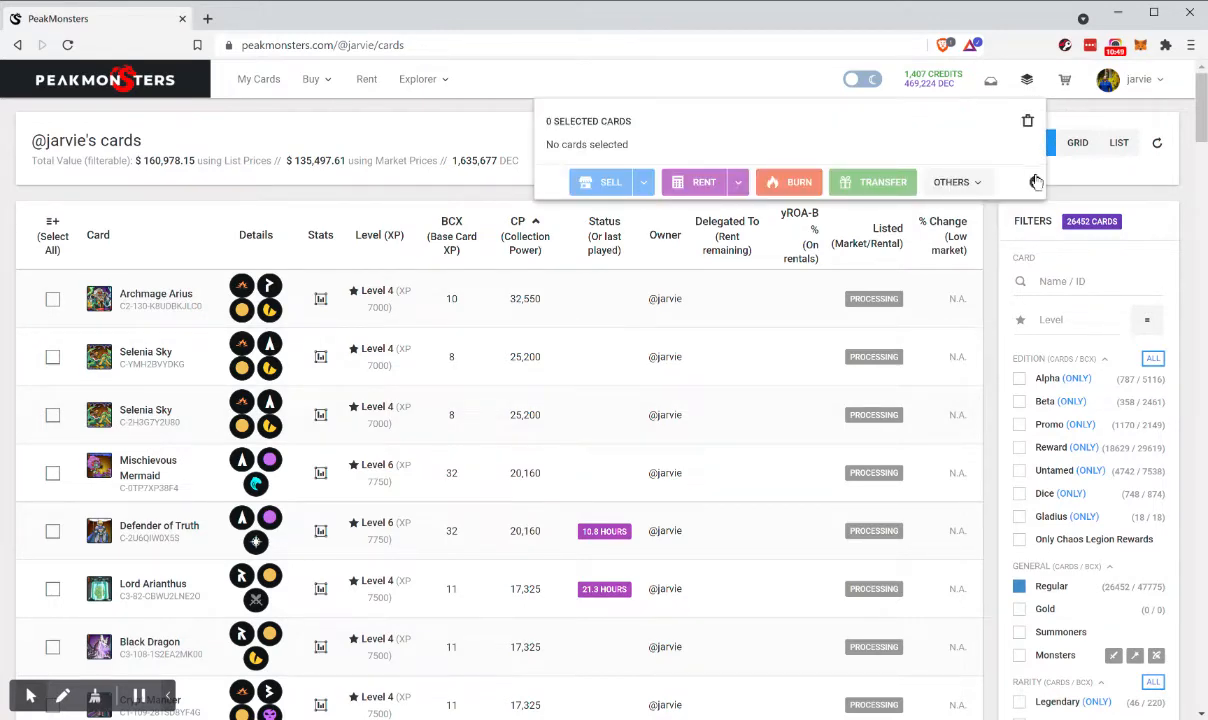
left_click(1036, 188)
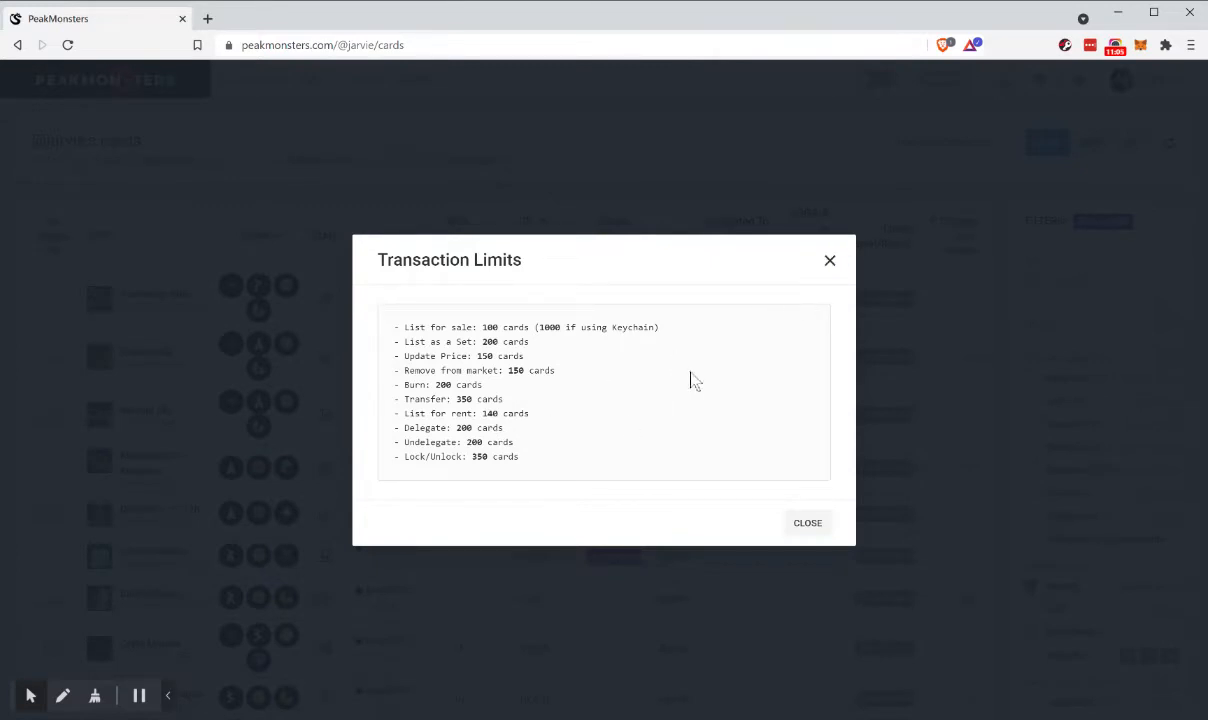
left_click(829, 262)
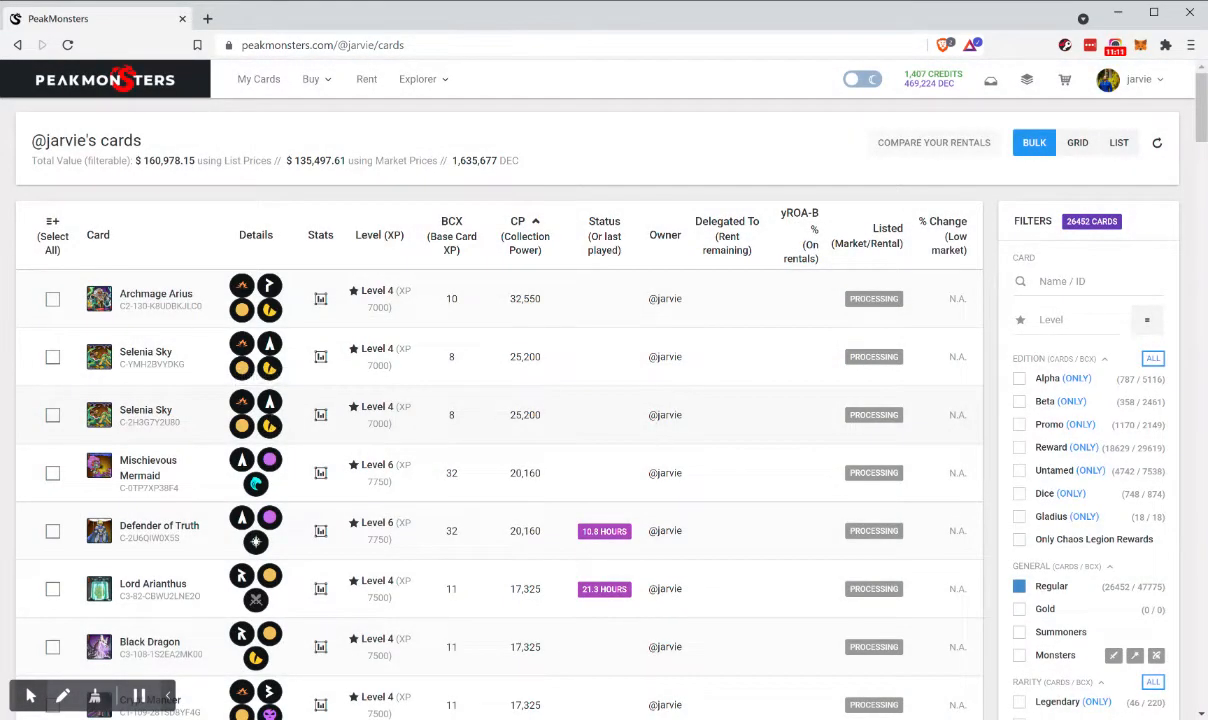
Step: Check the filtered cards' processing status and refresh the collection data
scroll(500, 400, "down", 5)
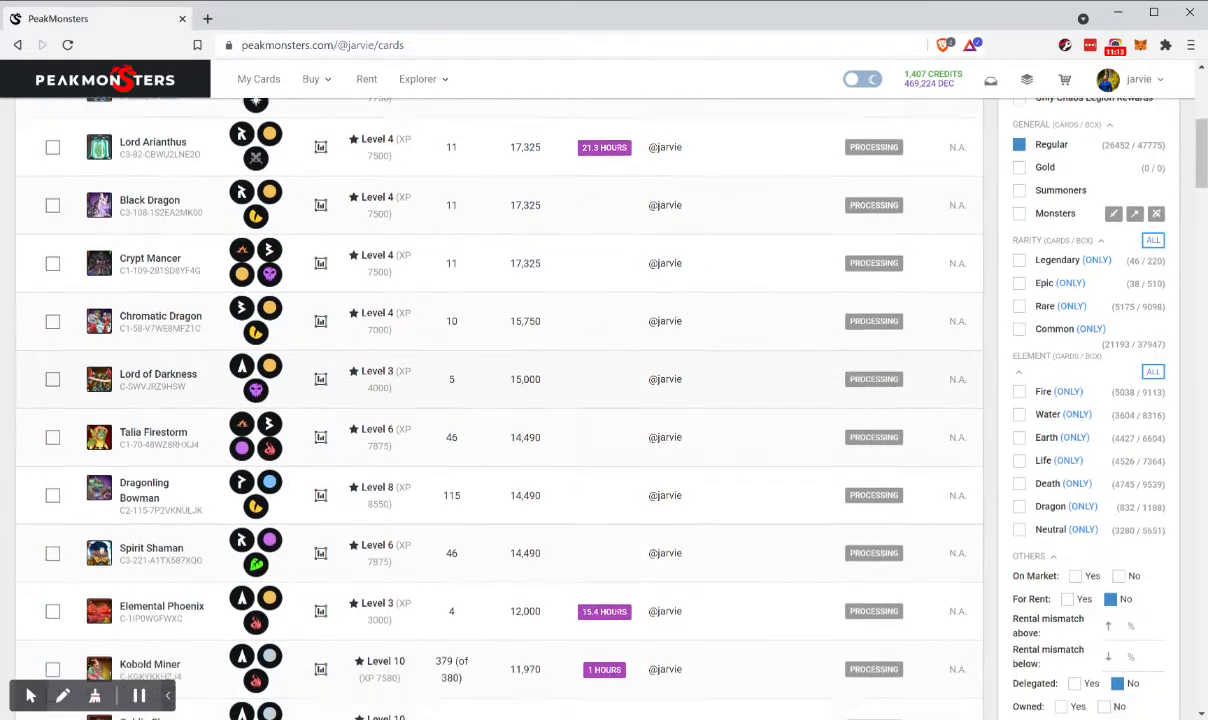
scroll(500, 400, "up", 5)
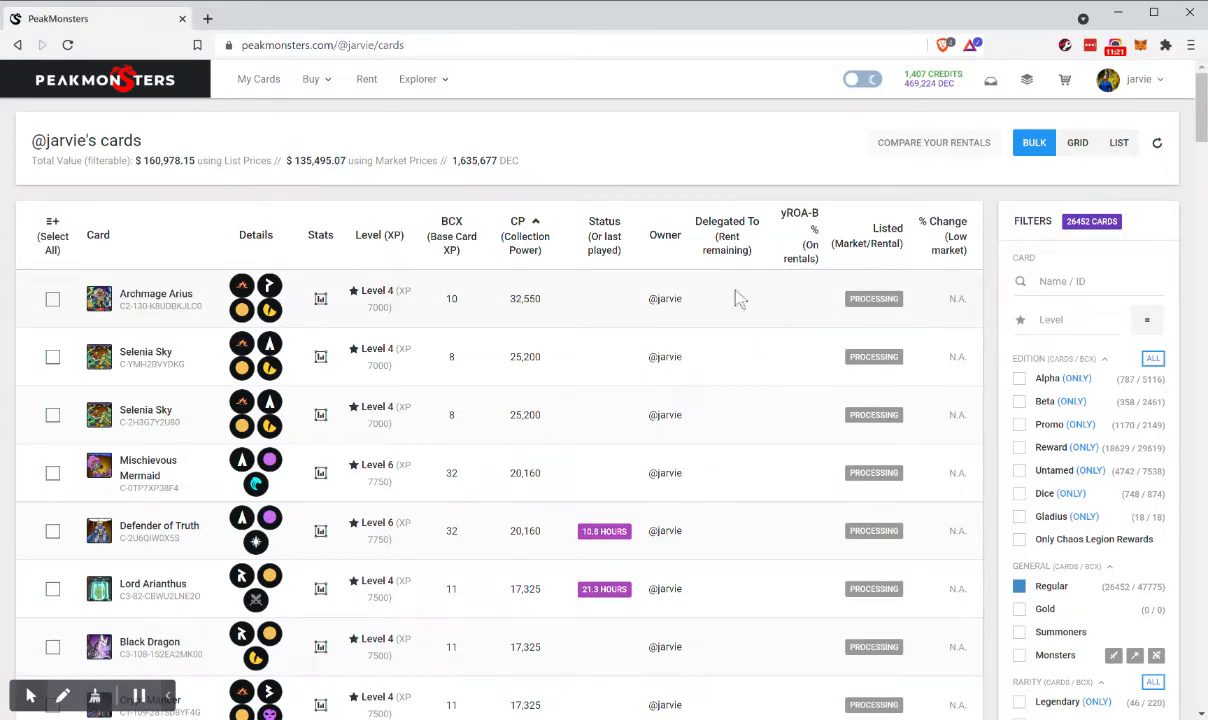
left_click(1157, 146)
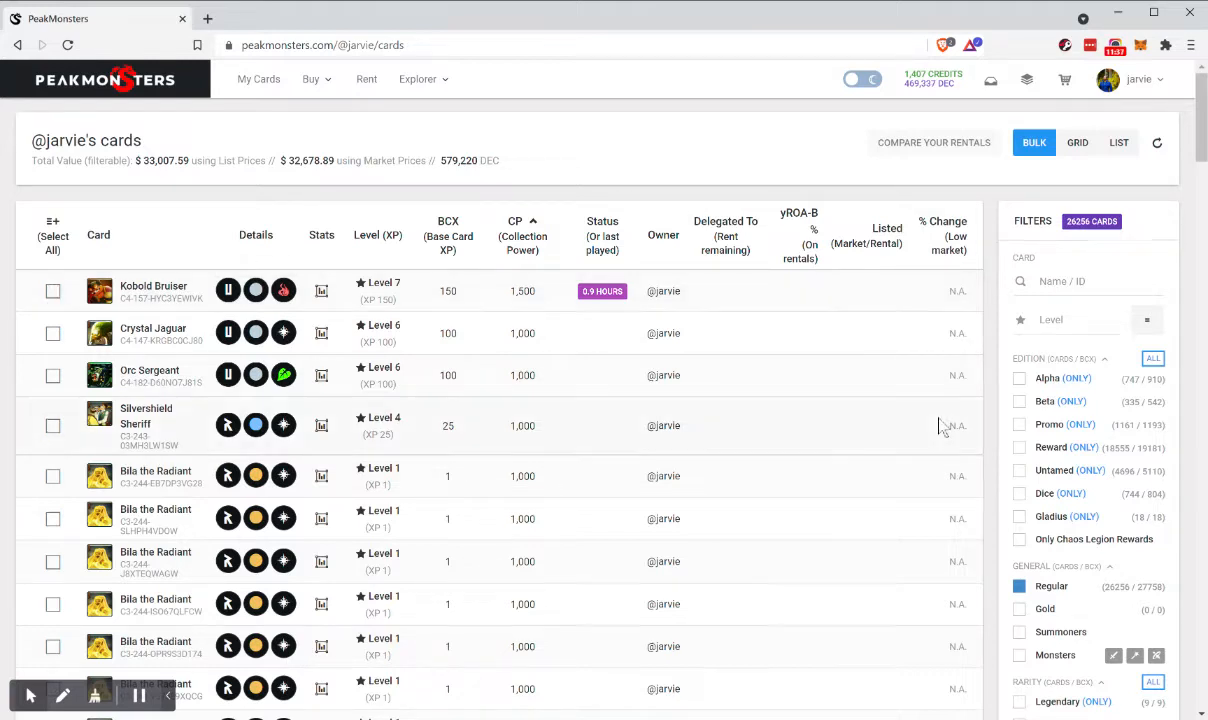
Step: Narrow the unlisted Regular cards to level 2 or higher
left_click(1065, 320)
type("2")
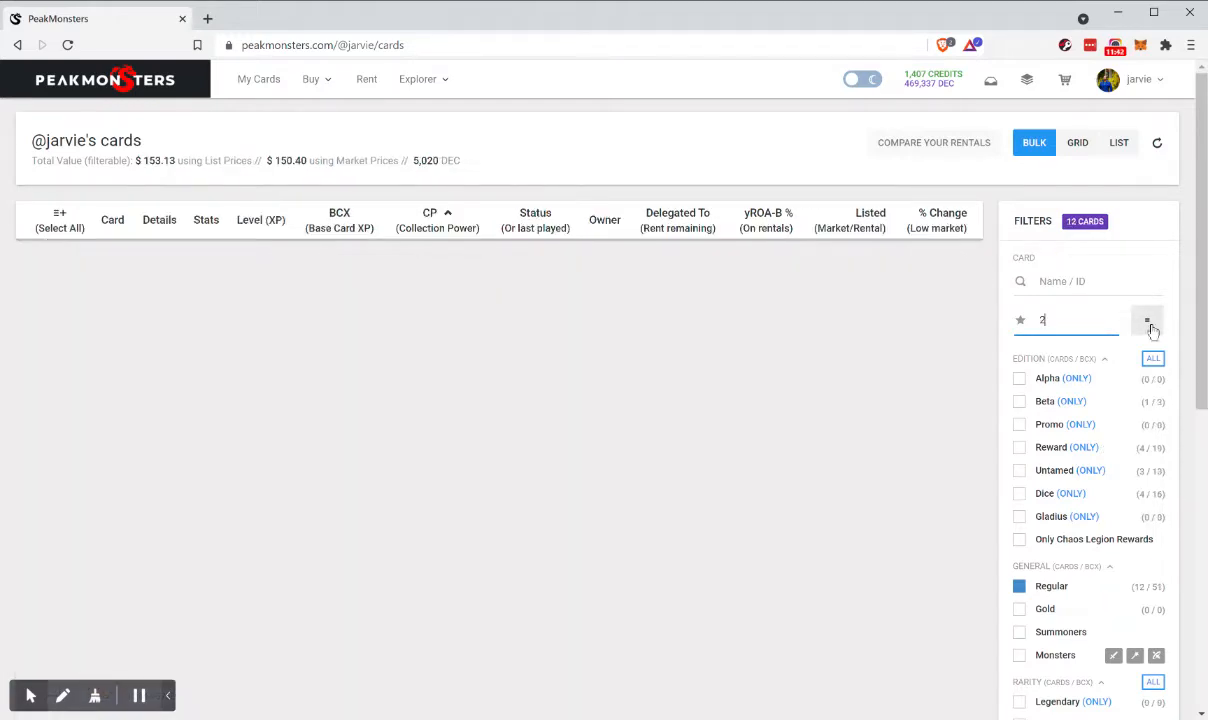
left_click(1147, 320)
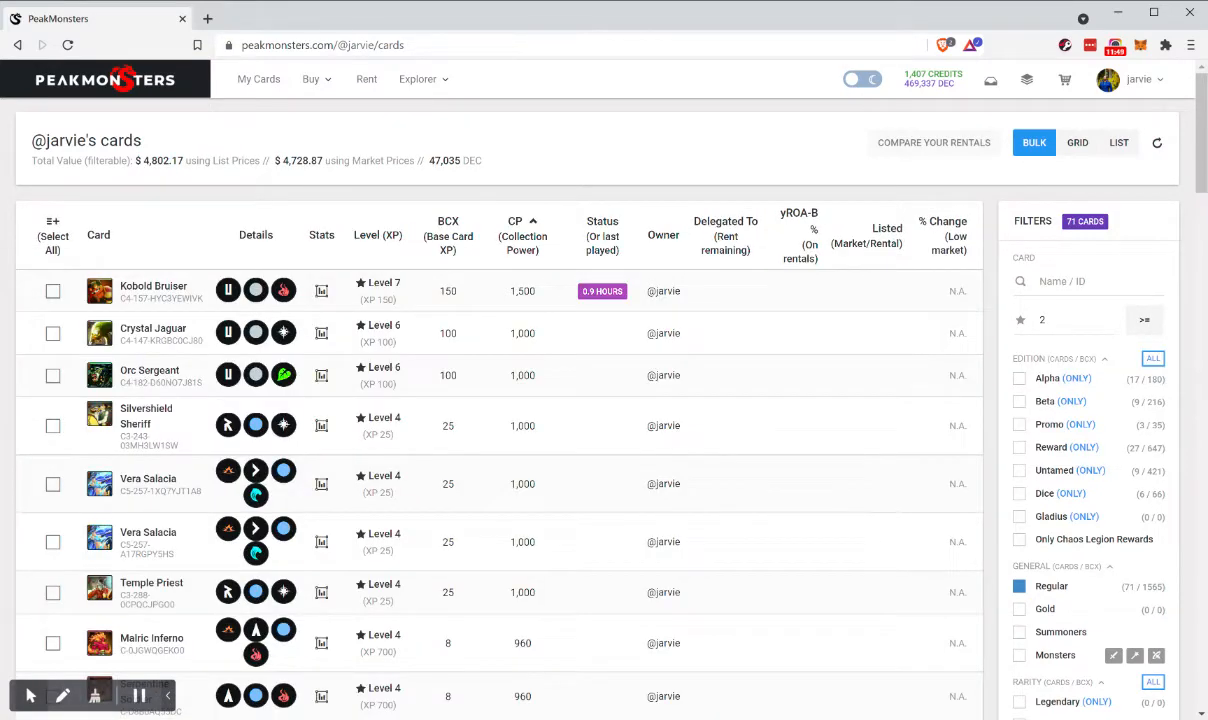
Step: Examine the levels, BCX and Collection Power of the filtered unlisted cards, starting from Kobold Bruiser
left_click(53, 292)
scroll(200, 535, "down", 6)
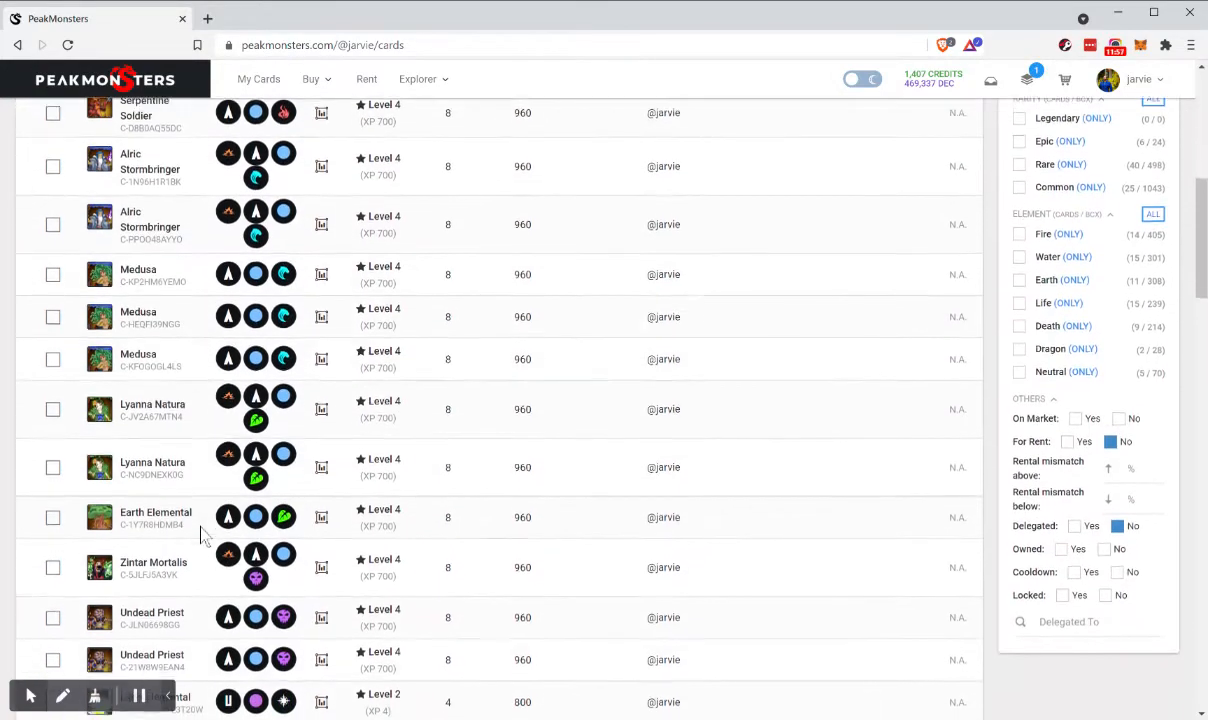
scroll(202, 531, "up", 6)
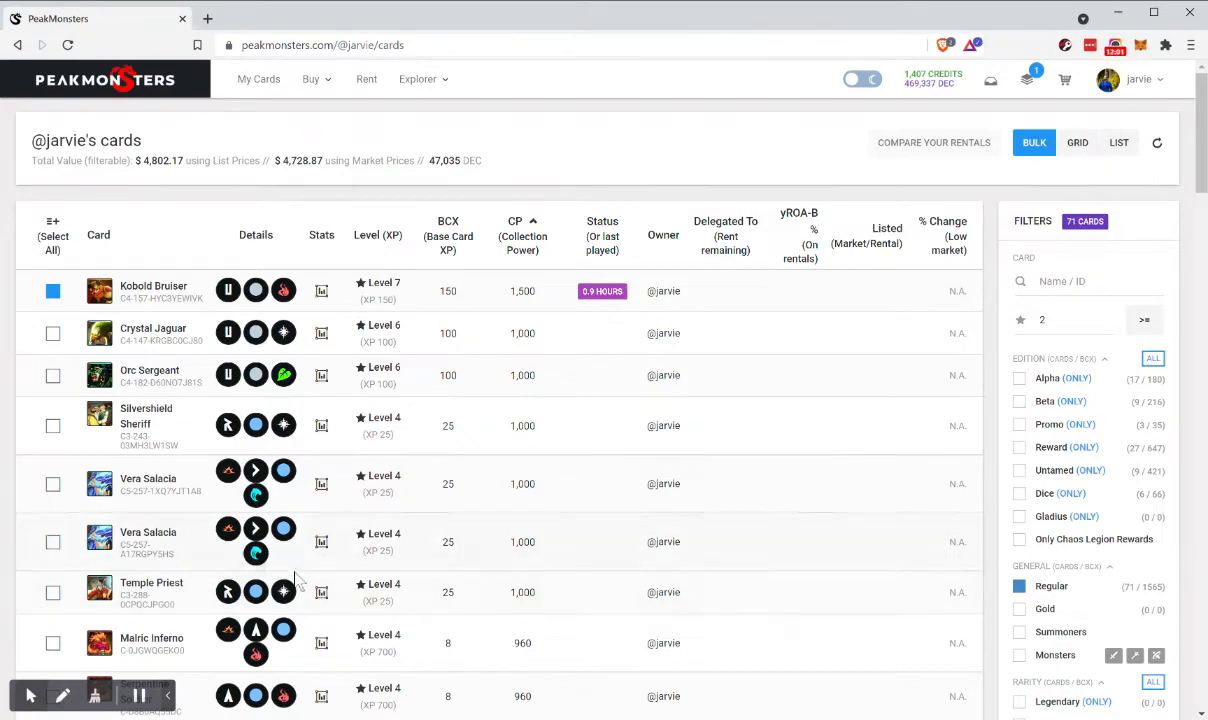
scroll(288, 600, "down", 3)
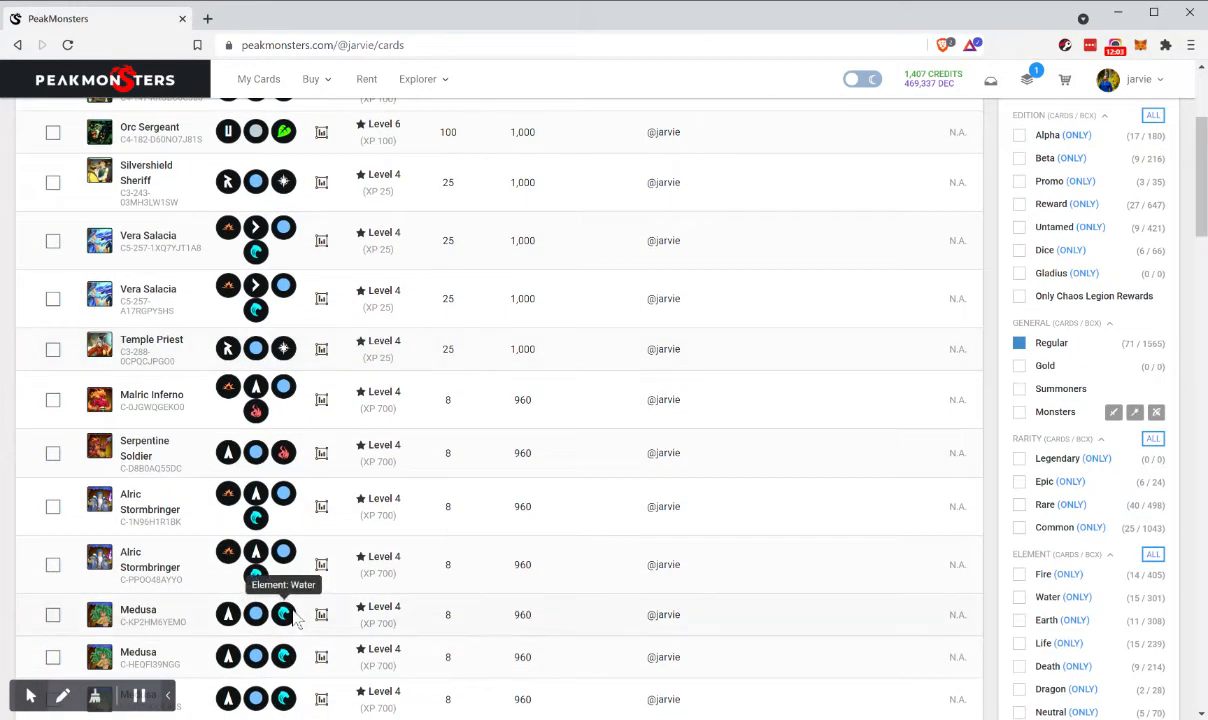
scroll(291, 617, "down", 15)
scroll(291, 617, "up", 18)
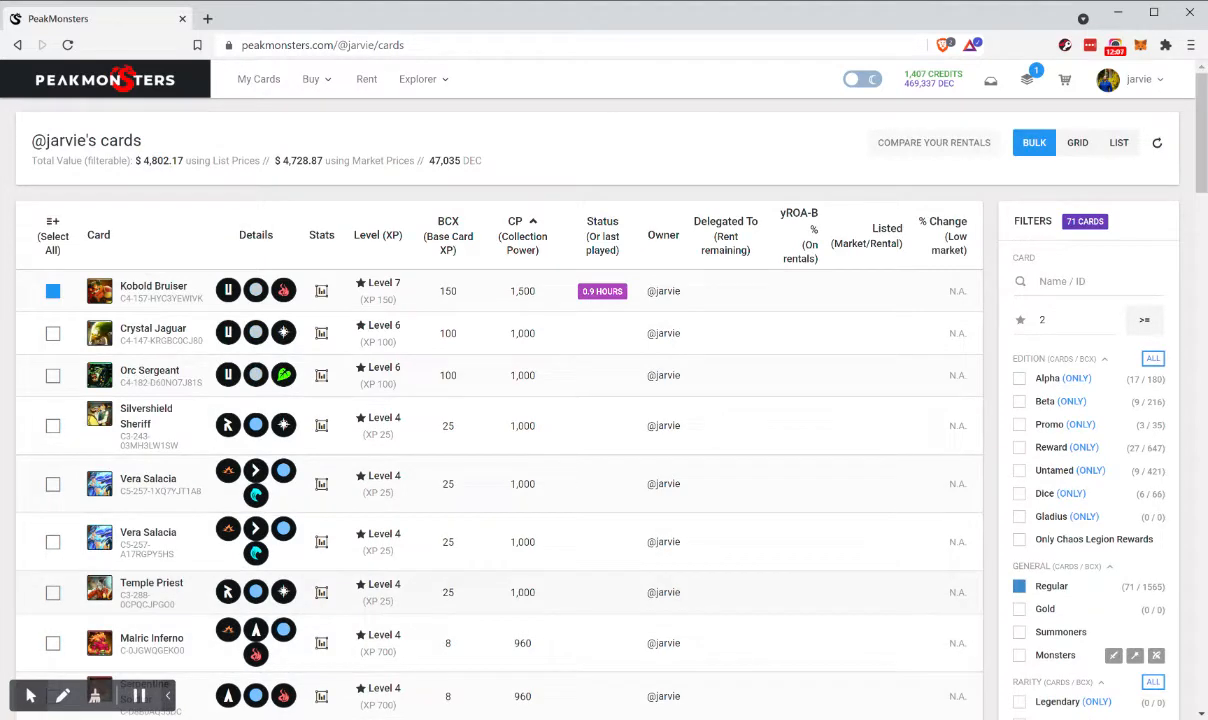
scroll(500, 400, "down", 3)
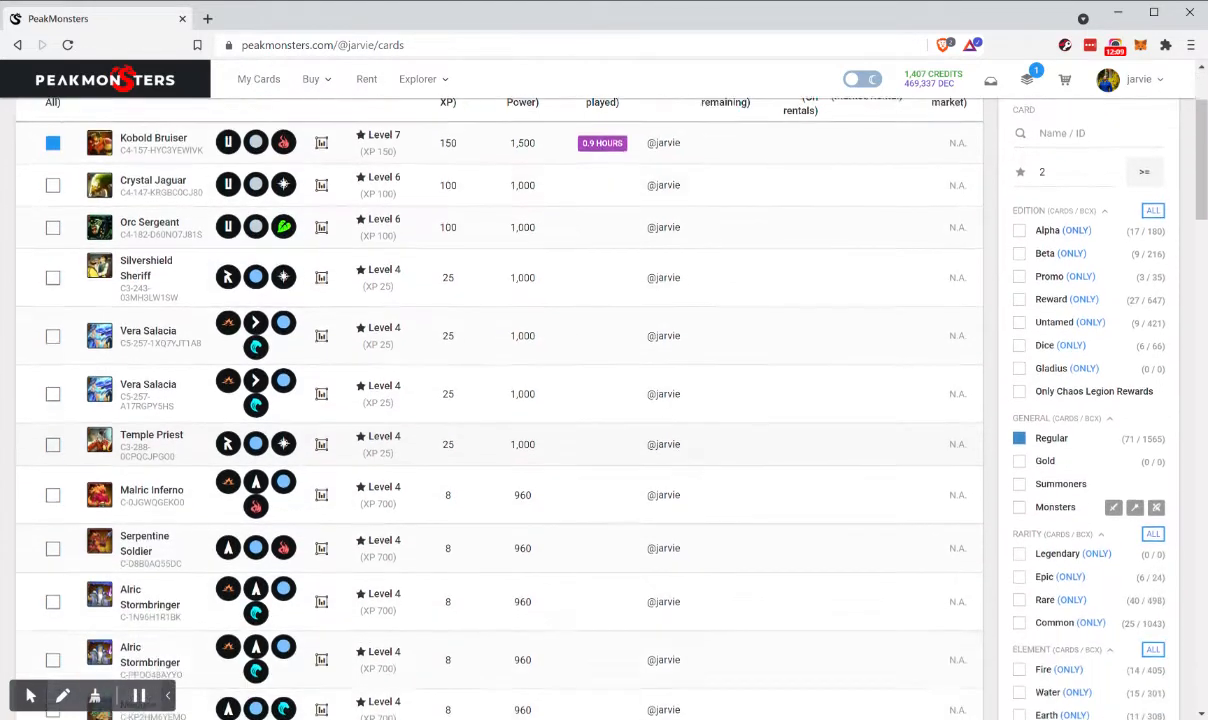
scroll(490, 400, "down", 12)
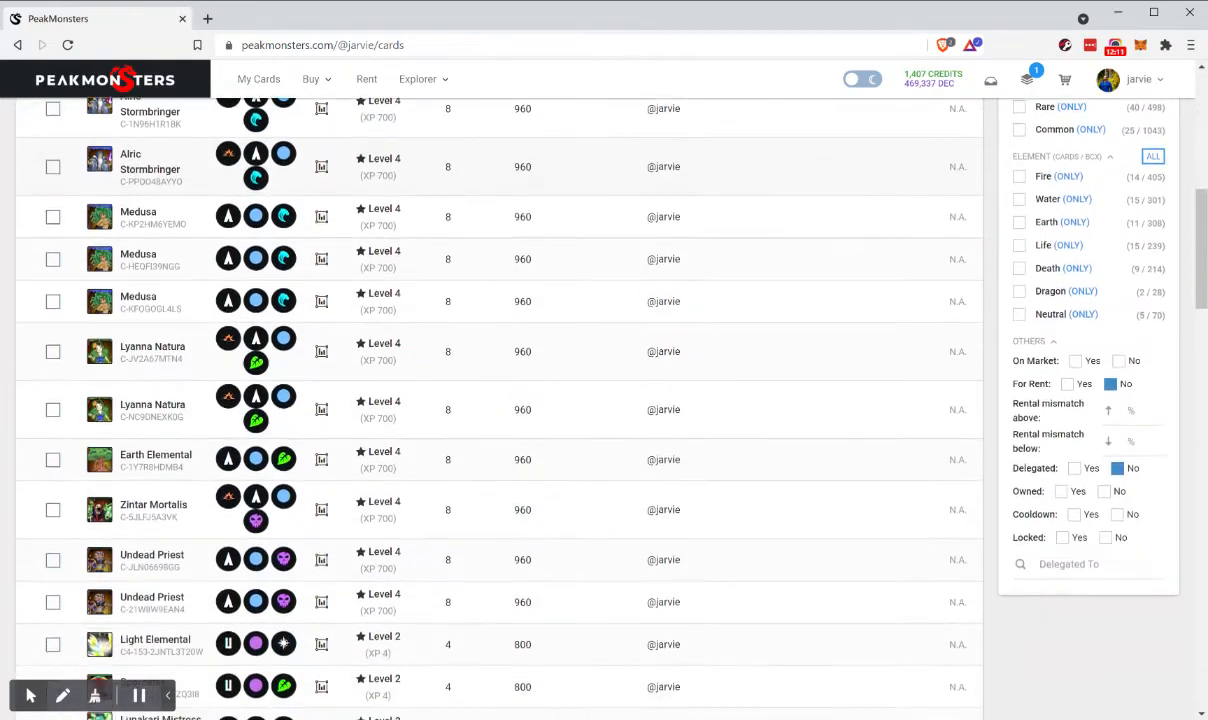
scroll(600, 400, "up", 15)
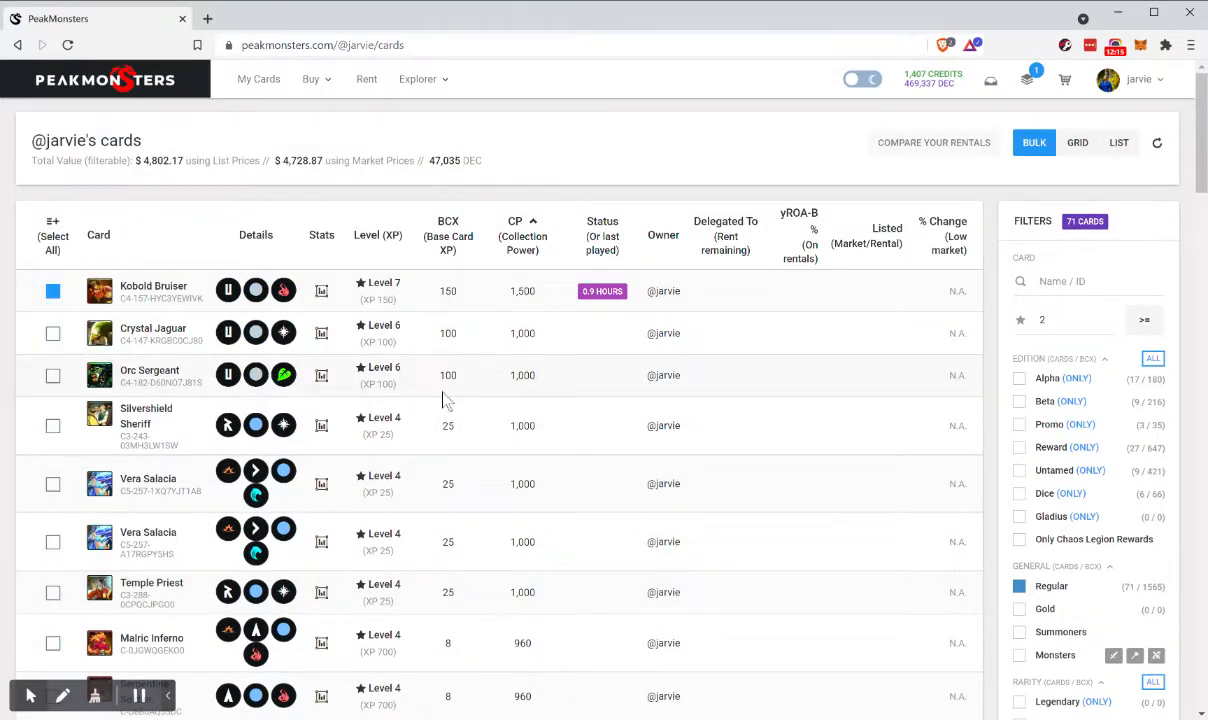
Step: Select all filtered cards, set up their rent fees and load the lowest market price for each
left_click(55, 243)
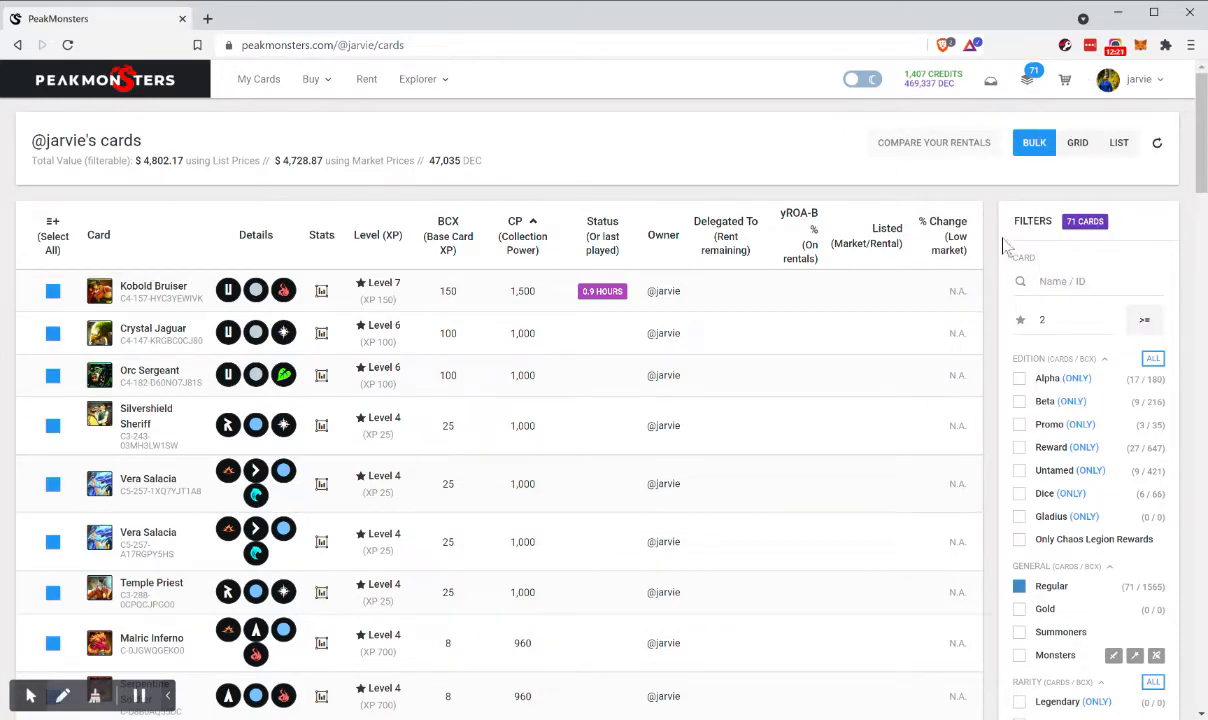
left_click(1029, 82)
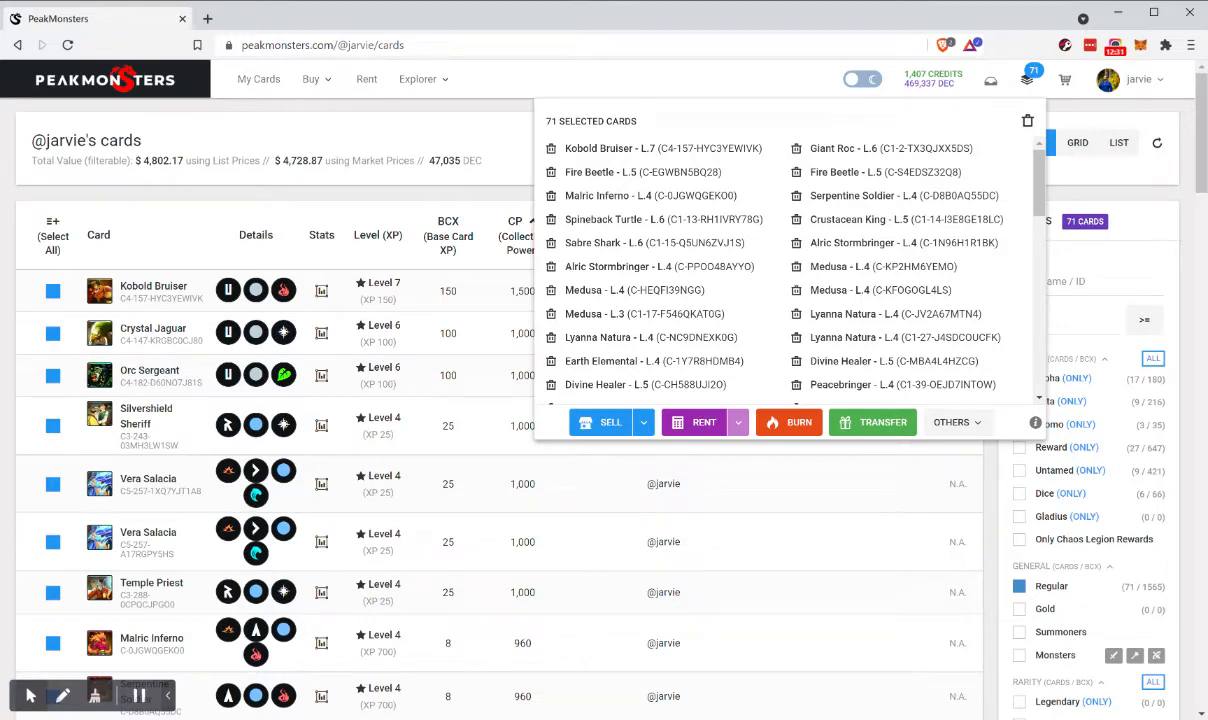
left_click(704, 422)
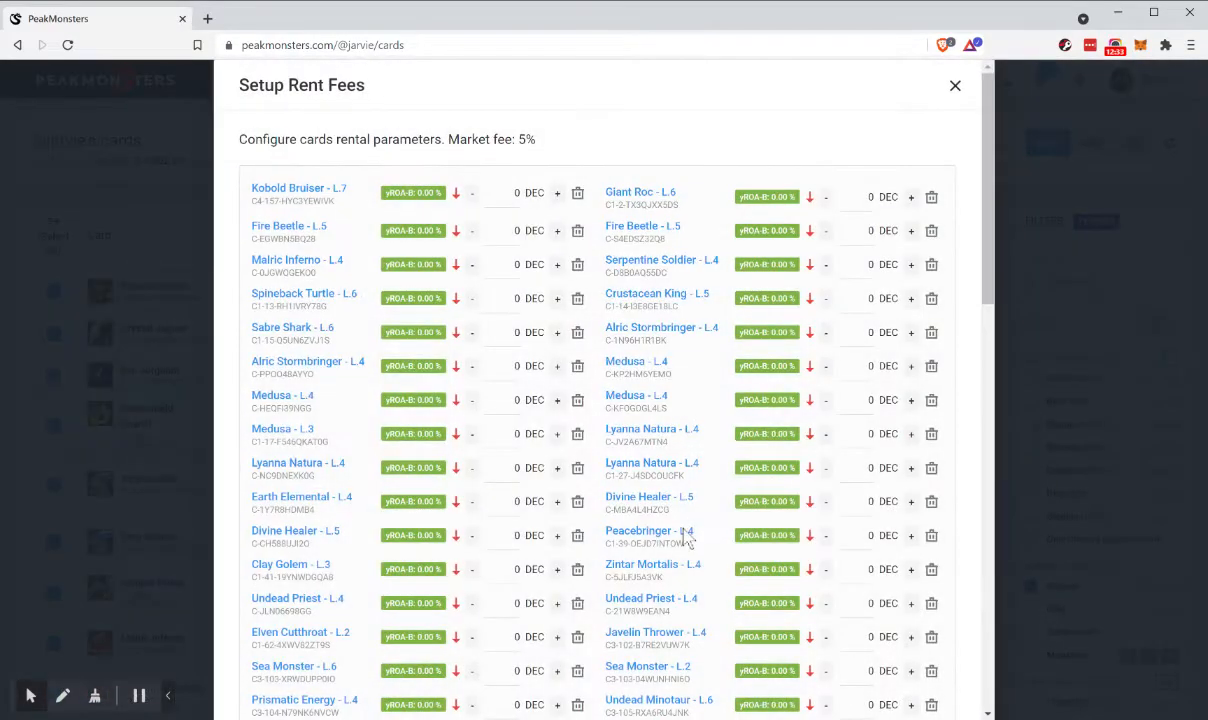
scroll(686, 540, "down", 15)
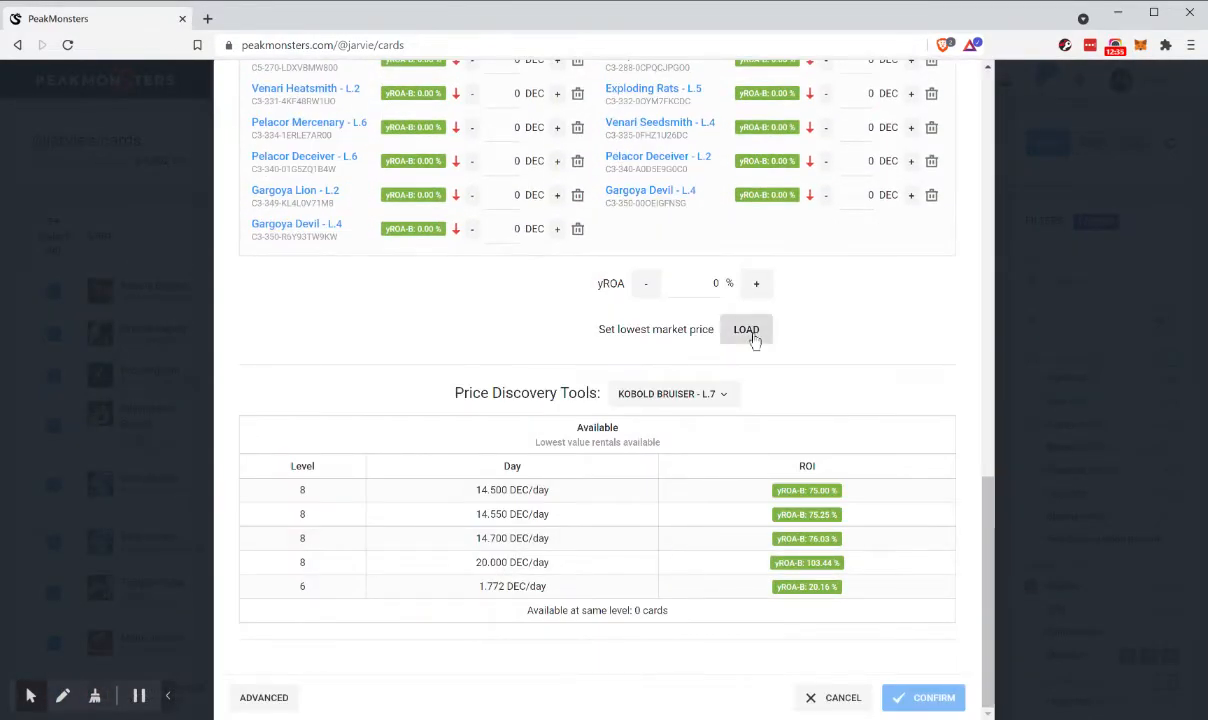
left_click(750, 333)
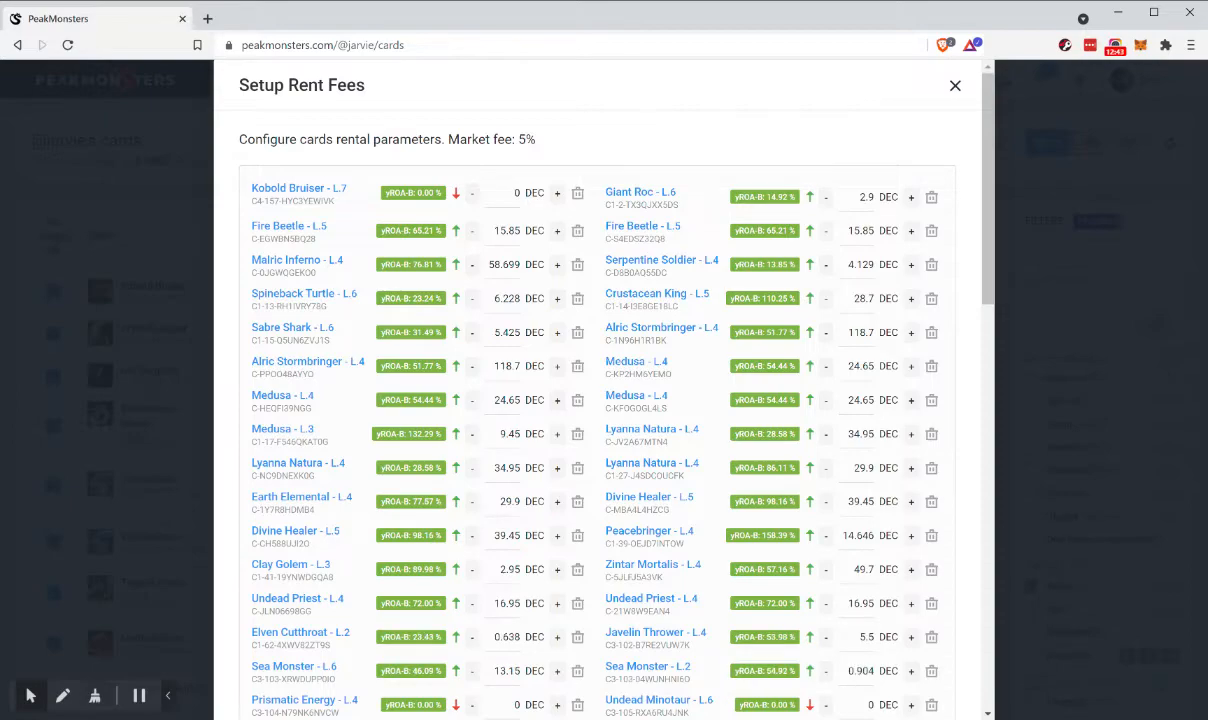
Step: Examine the loading rent fees for cards still priced at 0 and the Level 7 Kobold Bruiser's available rentals
scroll(597, 400, "down", 12)
scroll(597, 400, "up", 6)
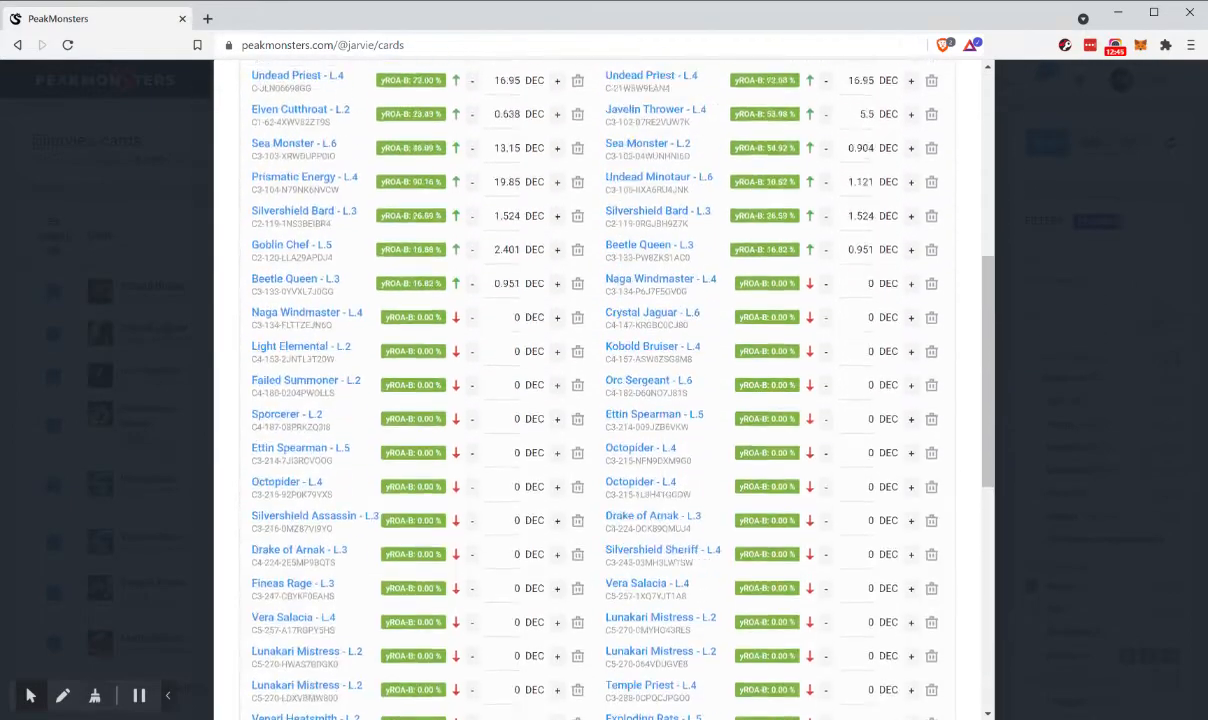
scroll(597, 400, "up", 5)
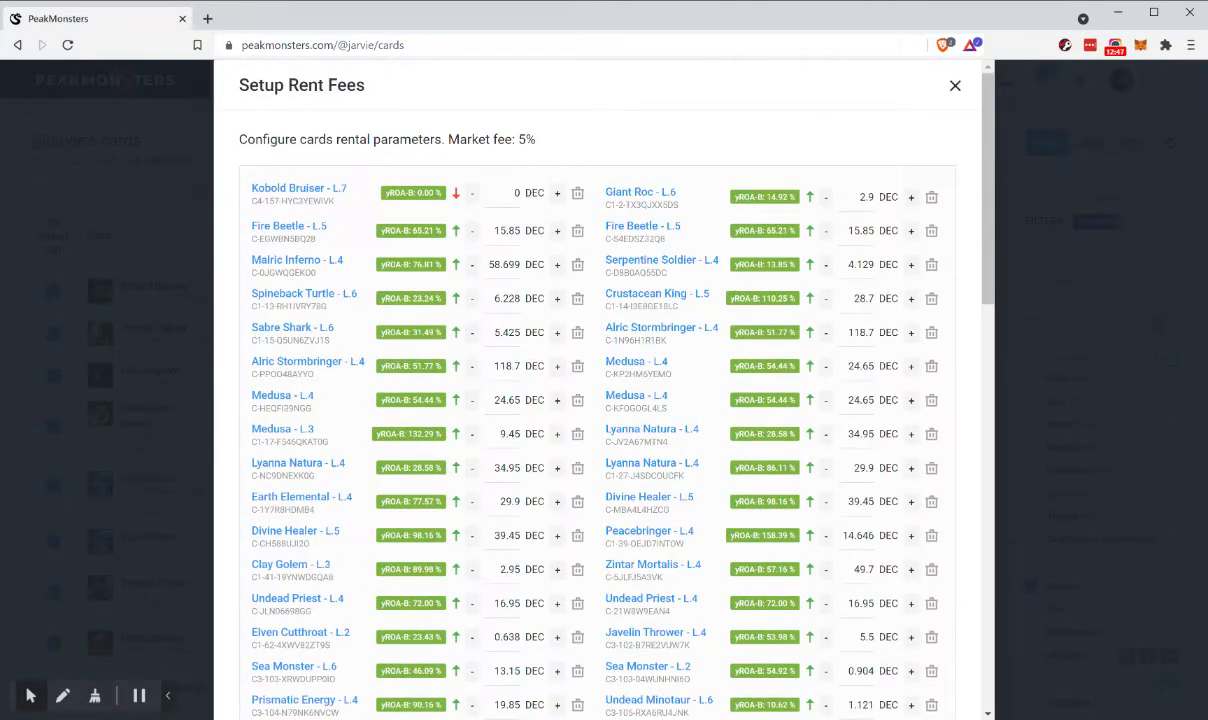
scroll(580, 507, "down", 12)
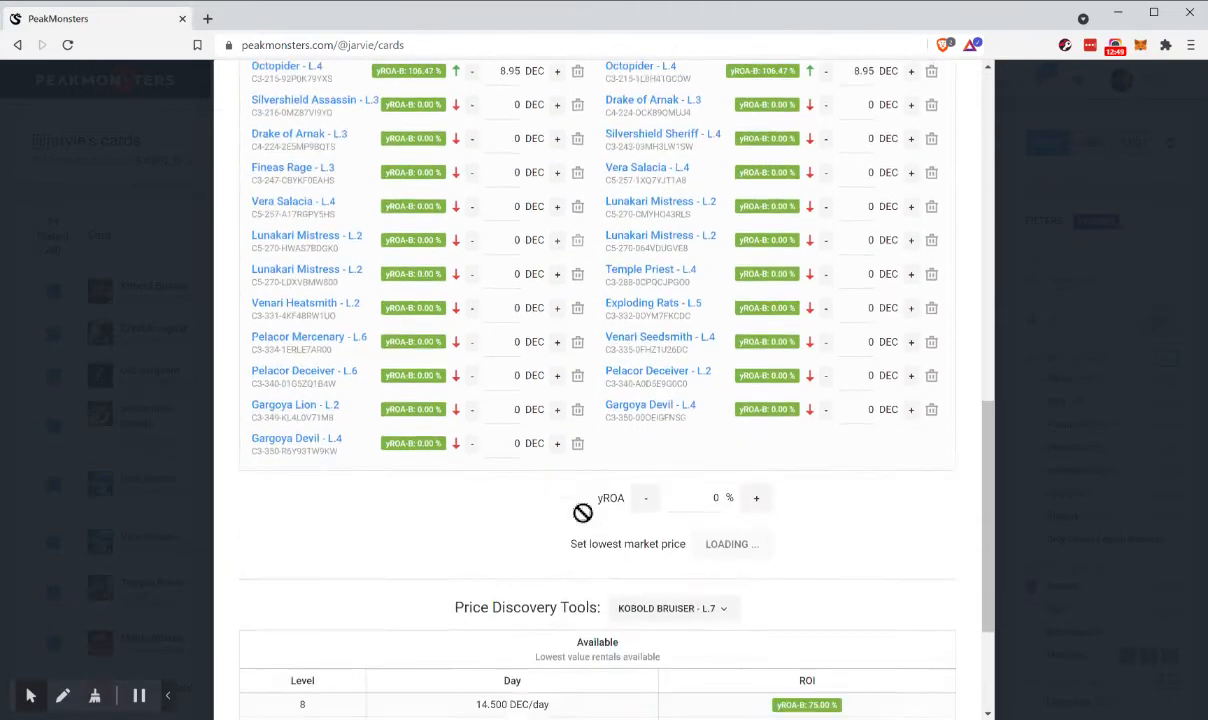
scroll(583, 513, "down", 3)
scroll(583, 513, "up", 3)
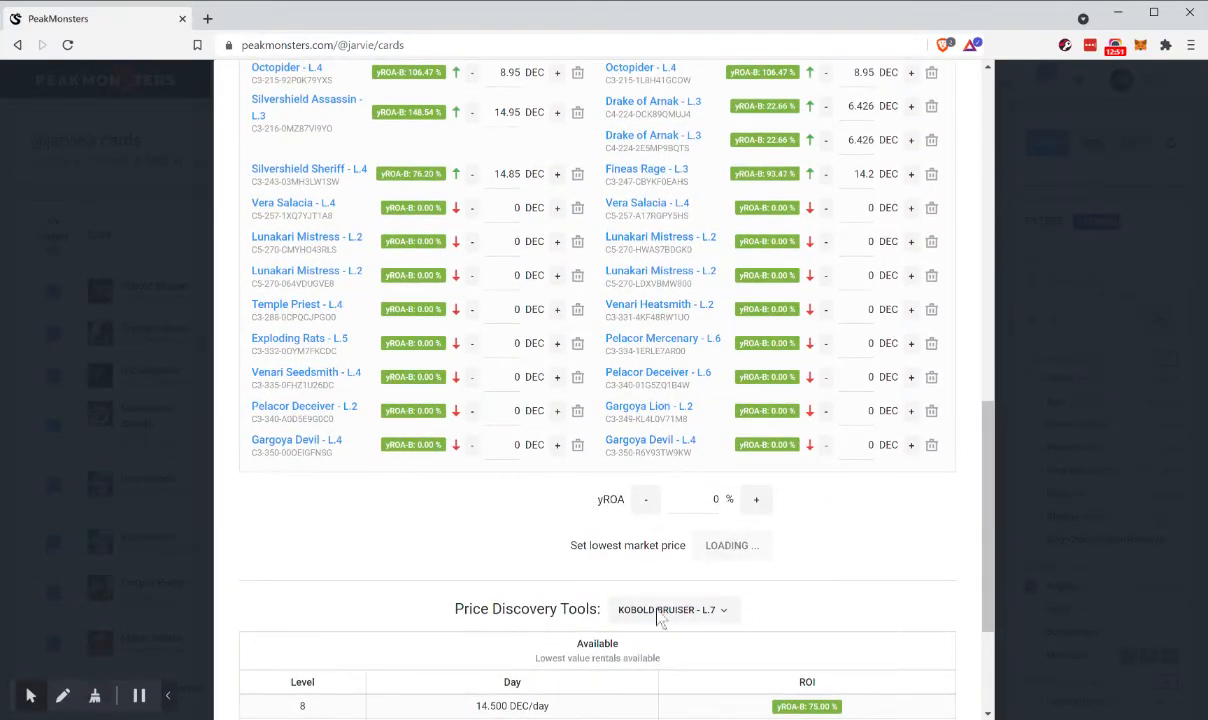
scroll(715, 608, "down", 3)
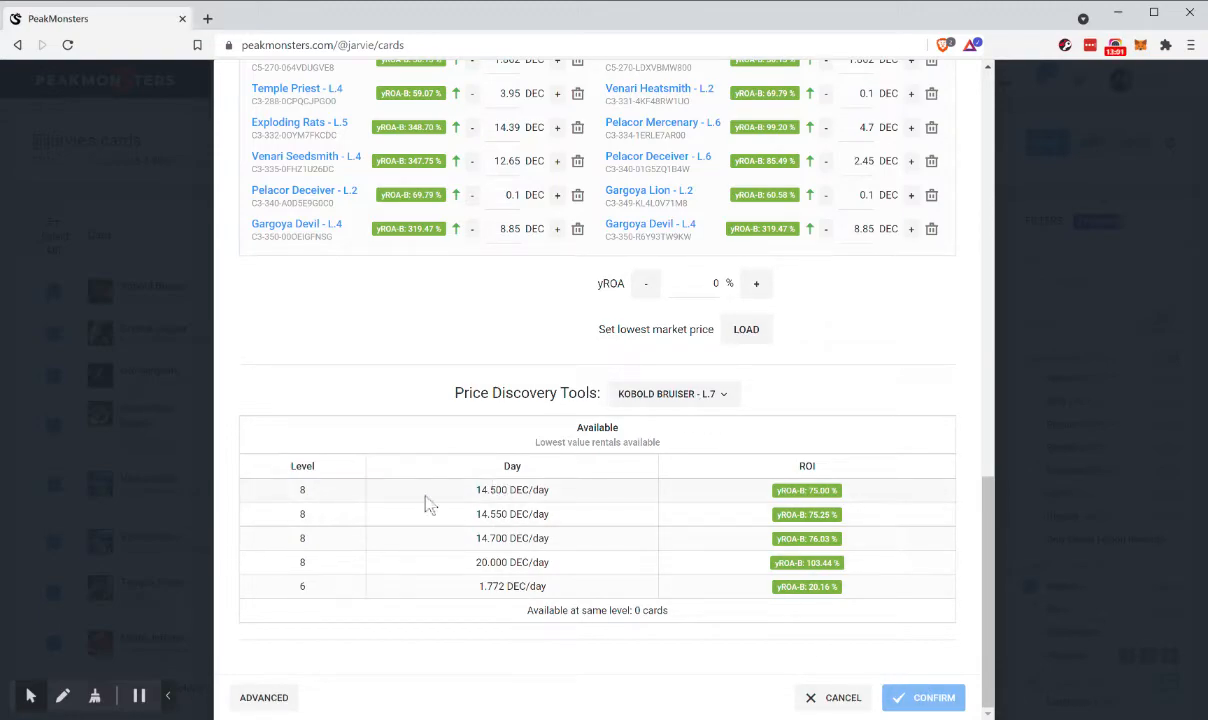
Step: Set the Level 7 Kobold Bruiser's rent fee to 12 DEC and review the other cards' fees
scroll(425, 503, "up", 15)
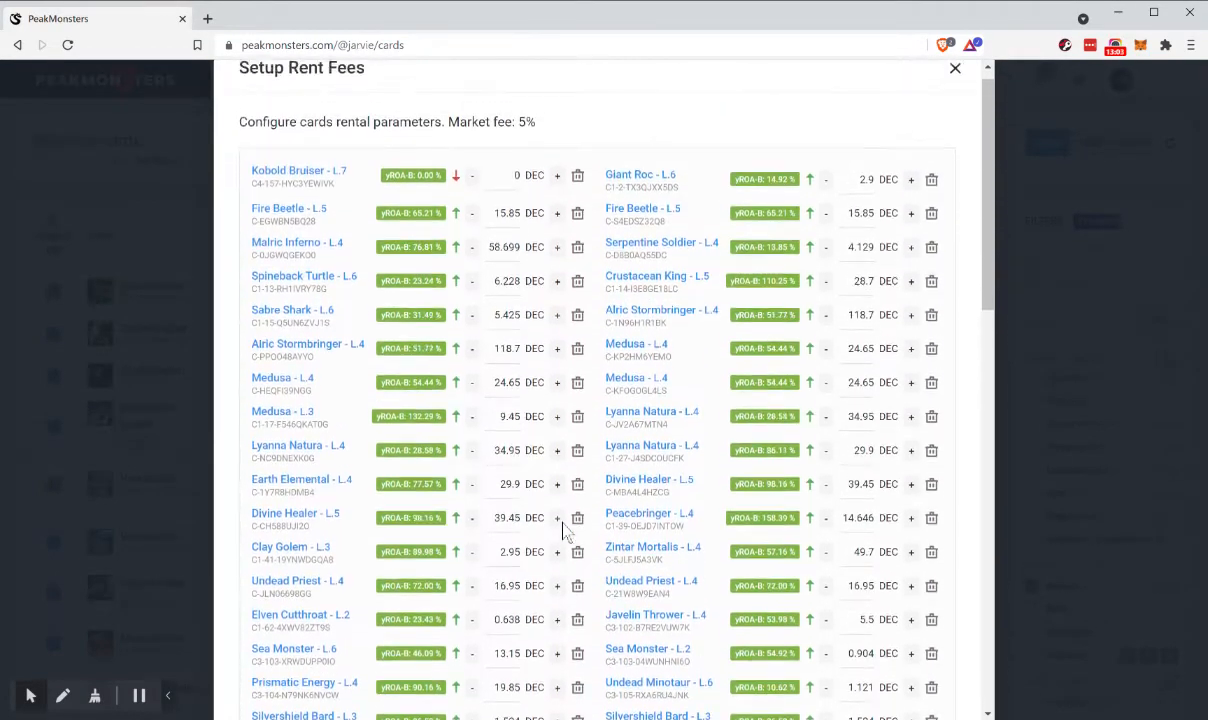
scroll(563, 530, "up", 1)
double_click(500, 192)
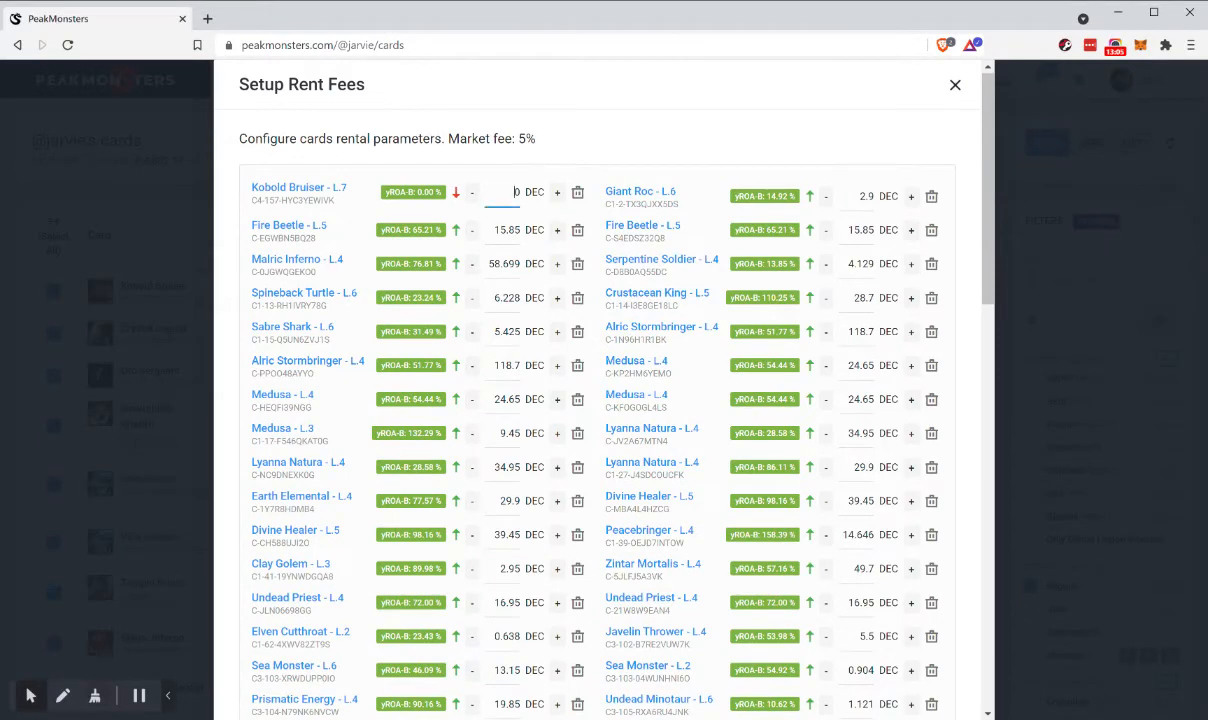
type("12")
scroll(566, 262, "down", 2)
scroll(568, 262, "up", 1)
scroll(566, 262, "down", 10)
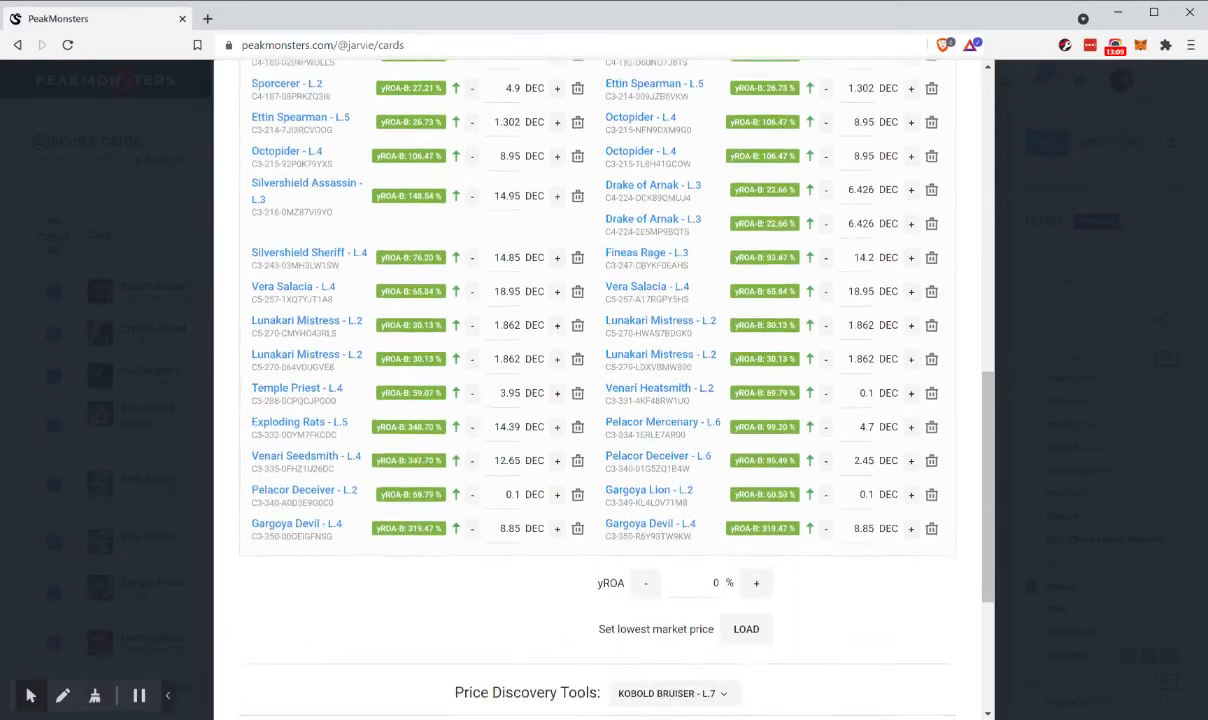
scroll(566, 262, "up", 10)
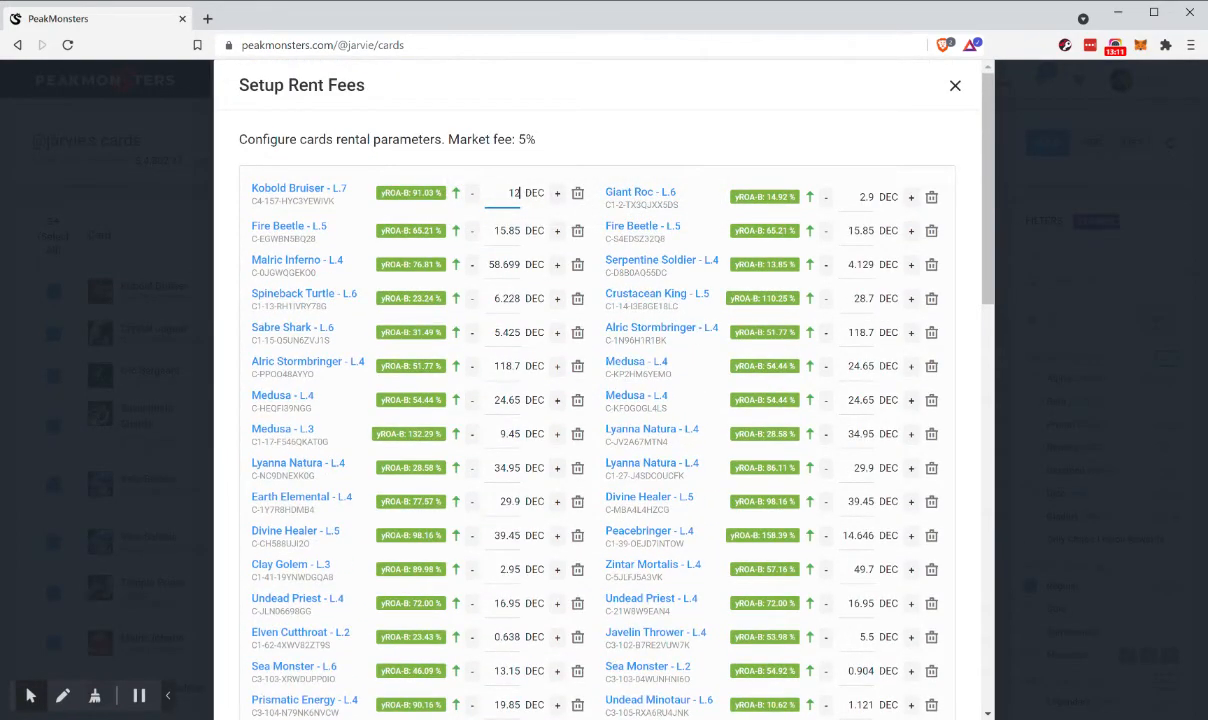
Step: Set the Level 7 Kobold Bruiser's rent fee to 18 DEC and confirm listing all the selected cards for rent
double_click(513, 192)
key("BackSpace")
type("18")
scroll(706, 400, "down", 8)
scroll(705, 400, "down", 3)
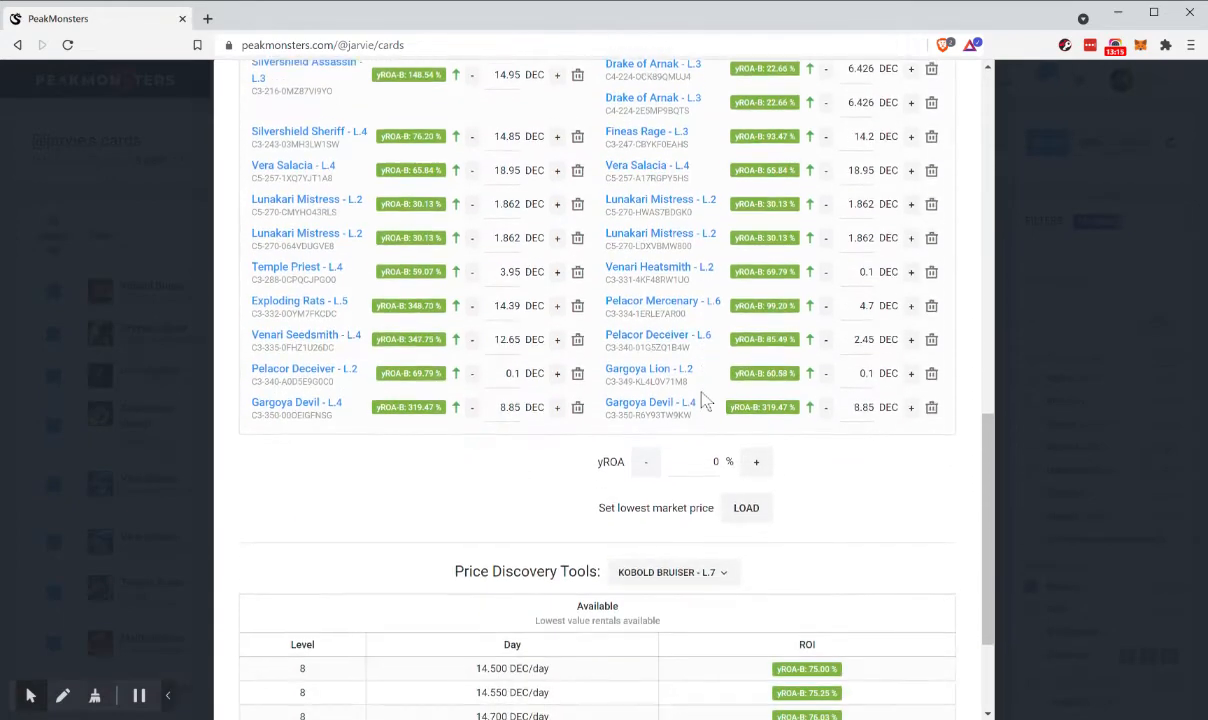
left_click(899, 699)
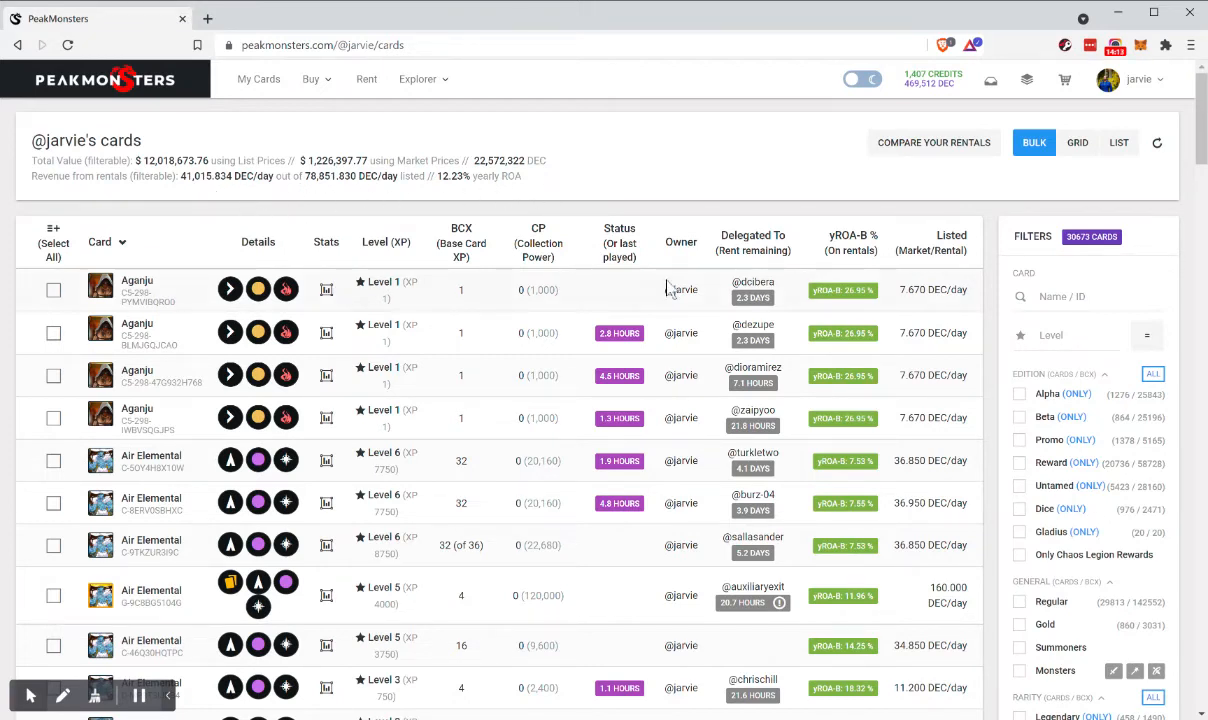
Step: Filter the collection to cards that are not for rent and review their total value
scroll(1077, 520, "down", 5)
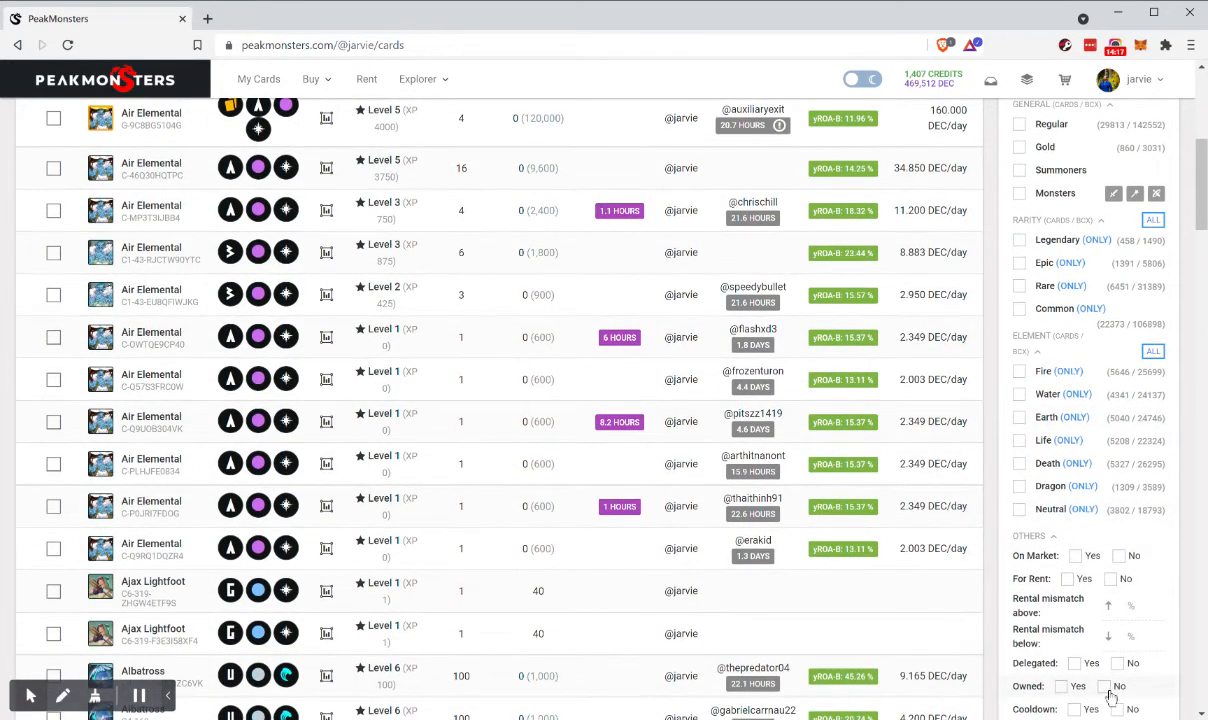
scroll(1122, 562, "down", 1)
scroll(1122, 562, "down", 1)
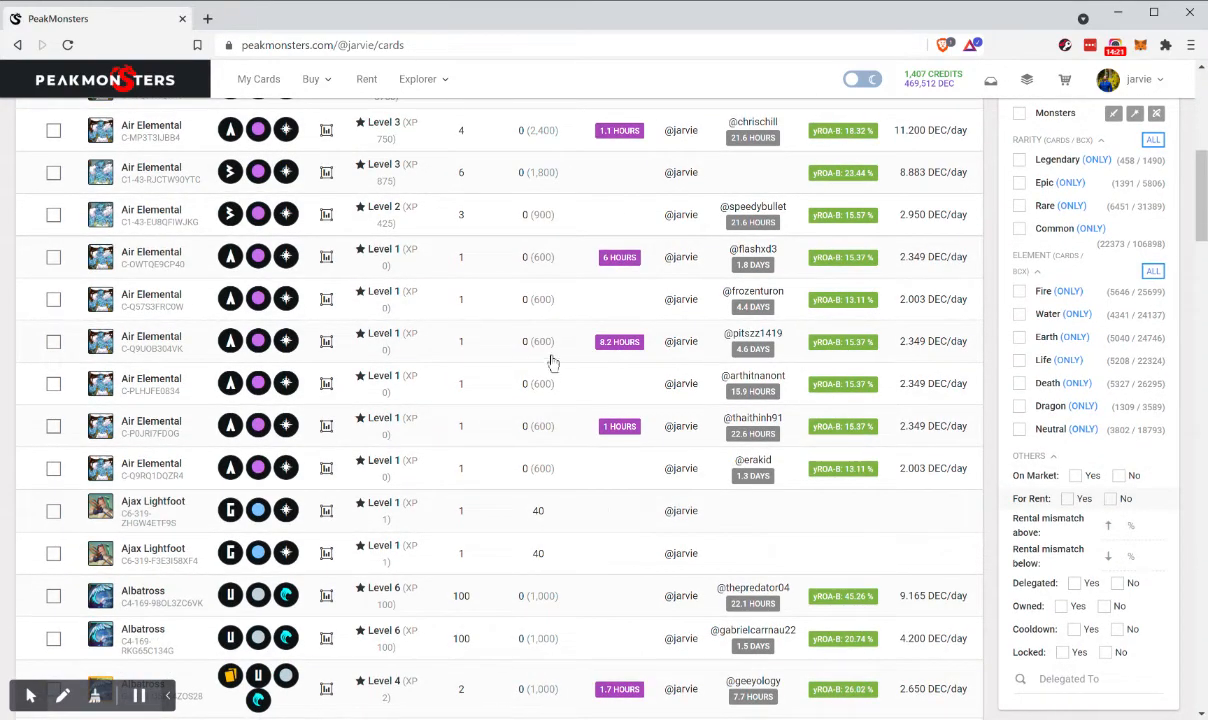
scroll(542, 353, "up", 6)
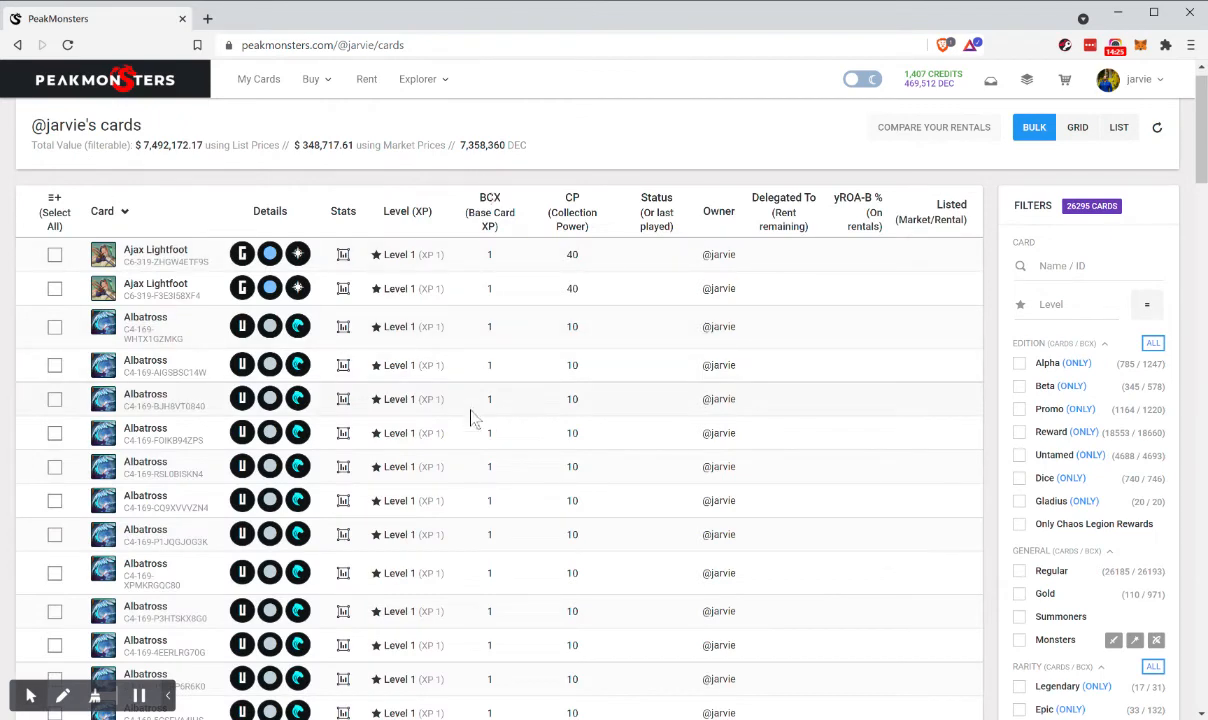
scroll(470, 419, "down", 1)
scroll(470, 419, "up", 1)
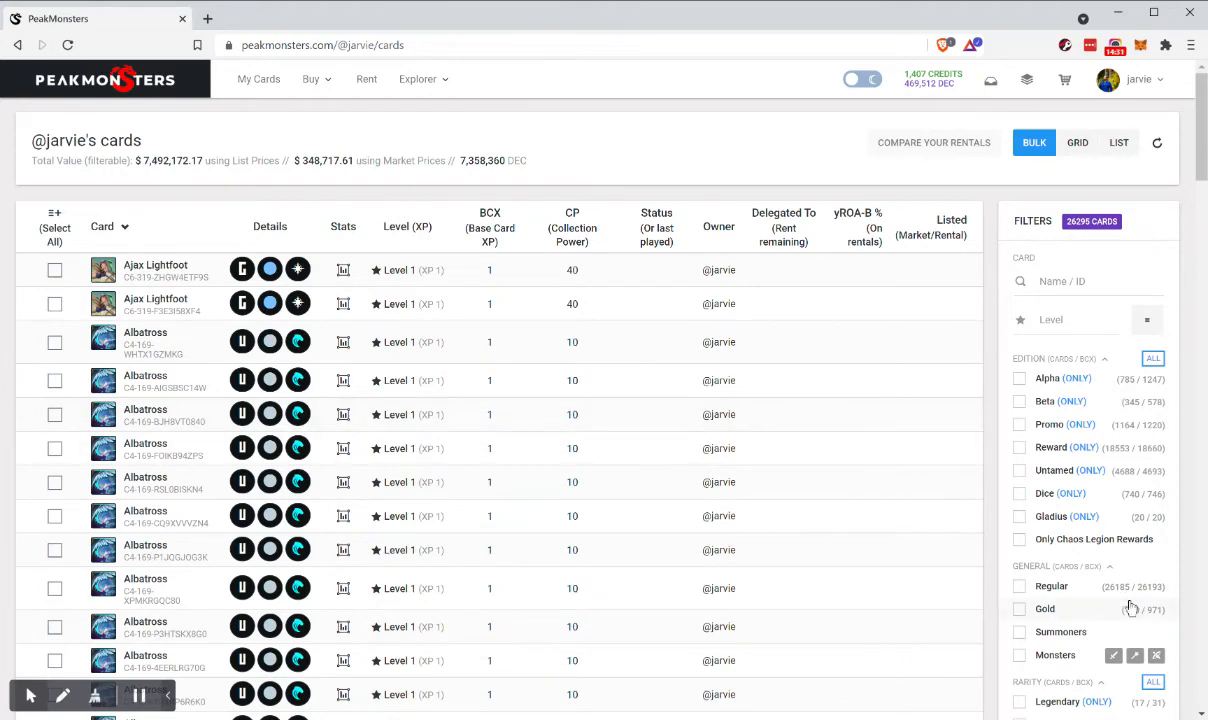
Step: Switch the For Rent filter to Yes and review the listed cards' total value and rental revenue
scroll(1068, 602, "down", 3)
scroll(1068, 558, "down", 2)
scroll(1072, 548, "down", 1)
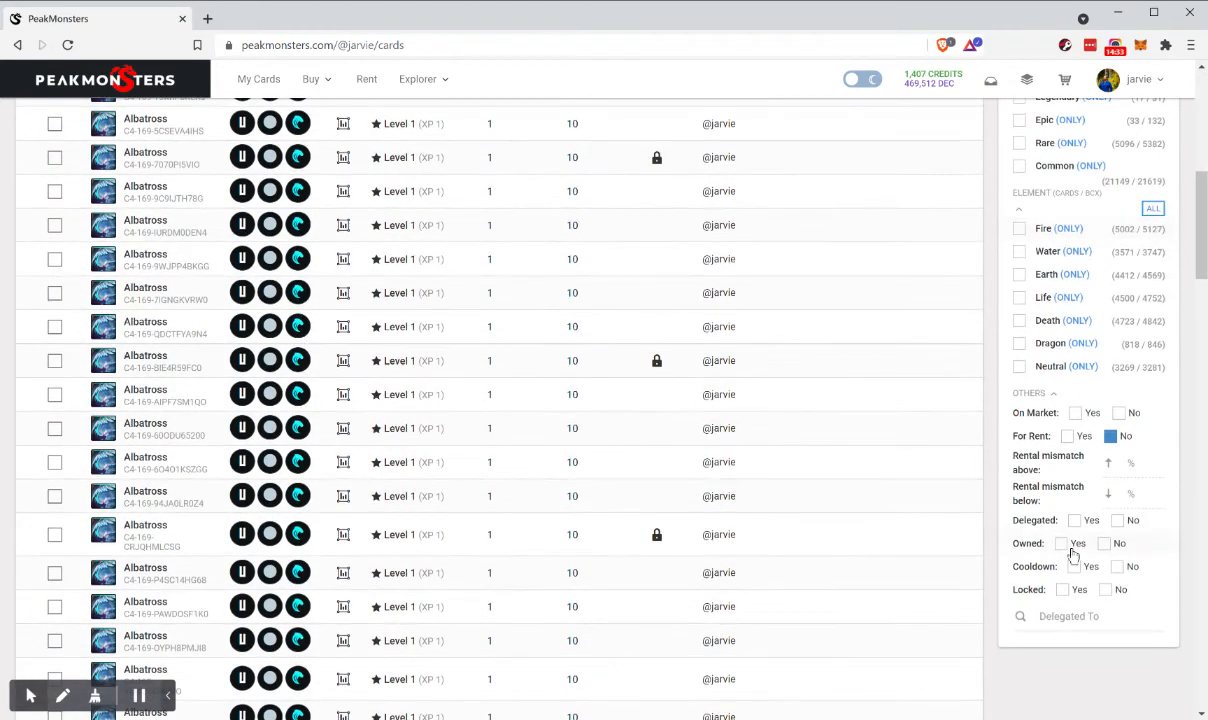
left_click(1068, 437)
scroll(591, 272, "up", 2)
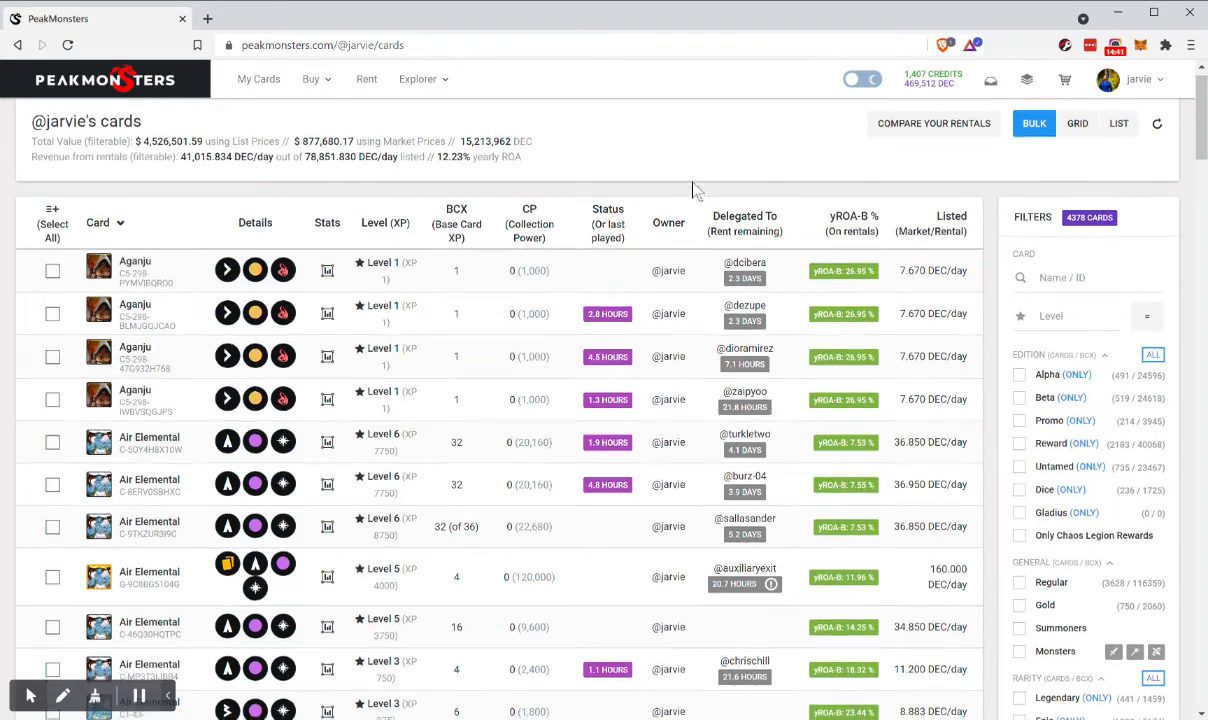
scroll(696, 190, "down", 1)
scroll(696, 192, "up", 2)
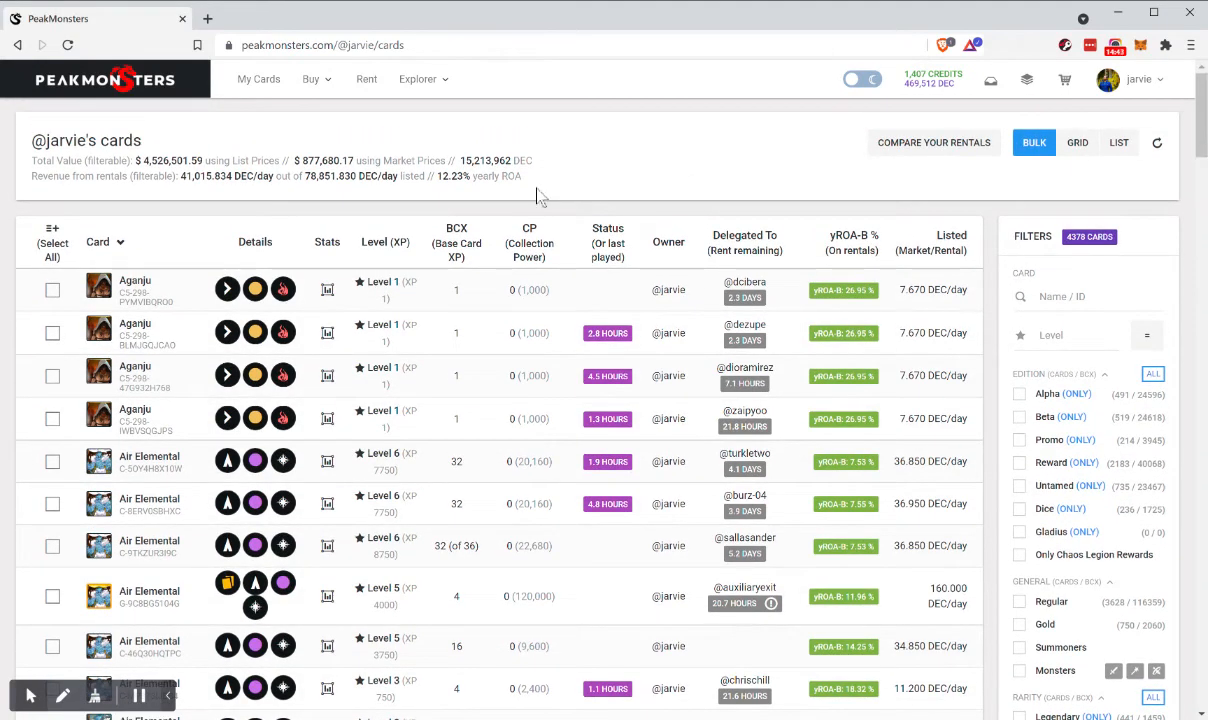
scroll(473, 363, "down", 1)
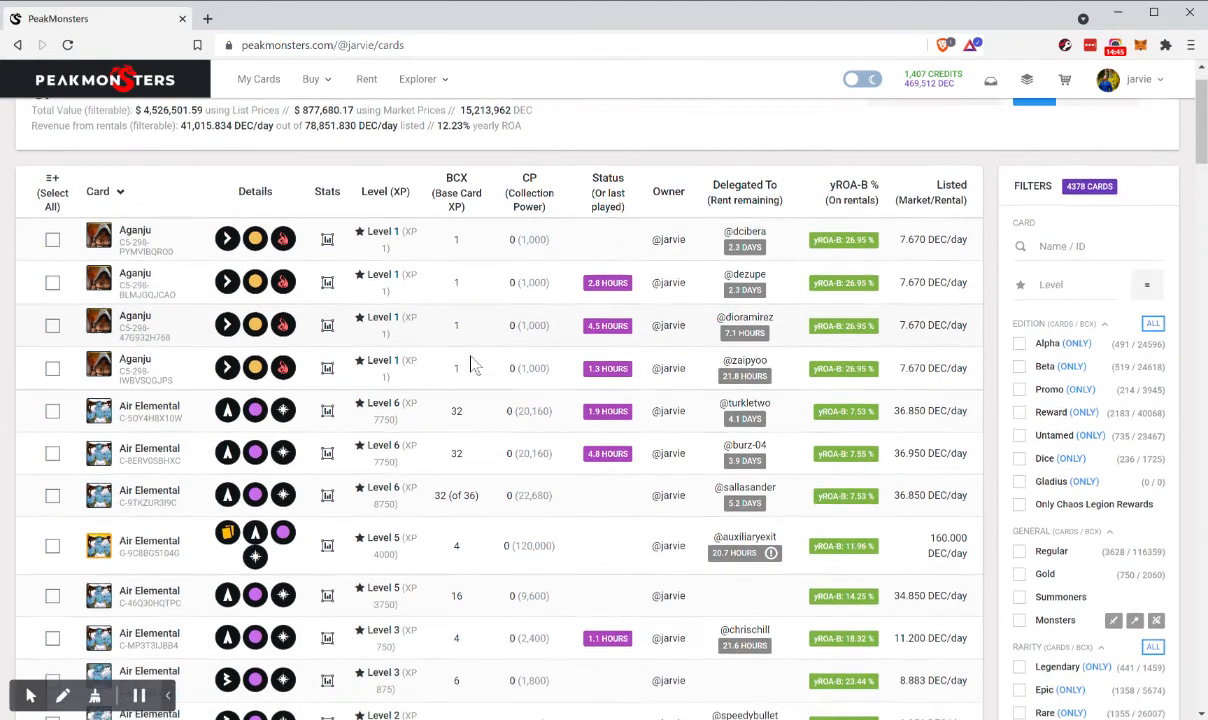
scroll(473, 362, "up", 1)
Step: Narrow the cards listed for rent to those currently delegated and review their rental revenue and yearly return
scroll(1078, 480, "down", 4)
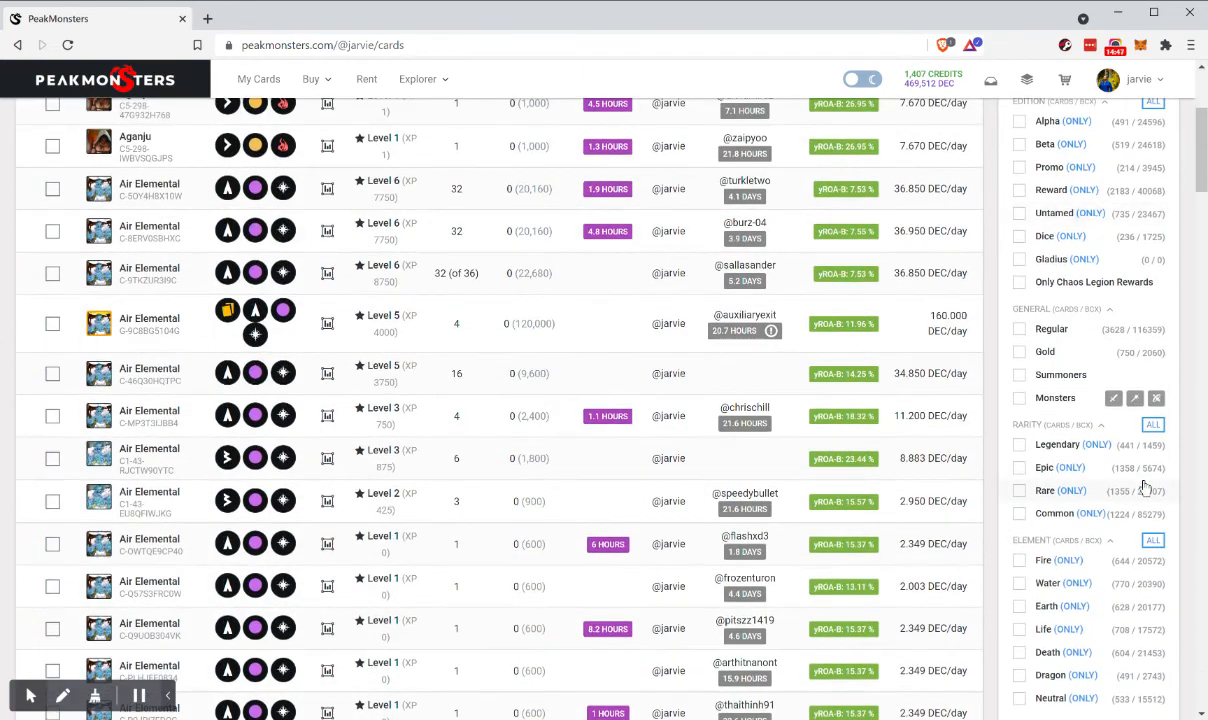
scroll(1145, 487, "down", 3)
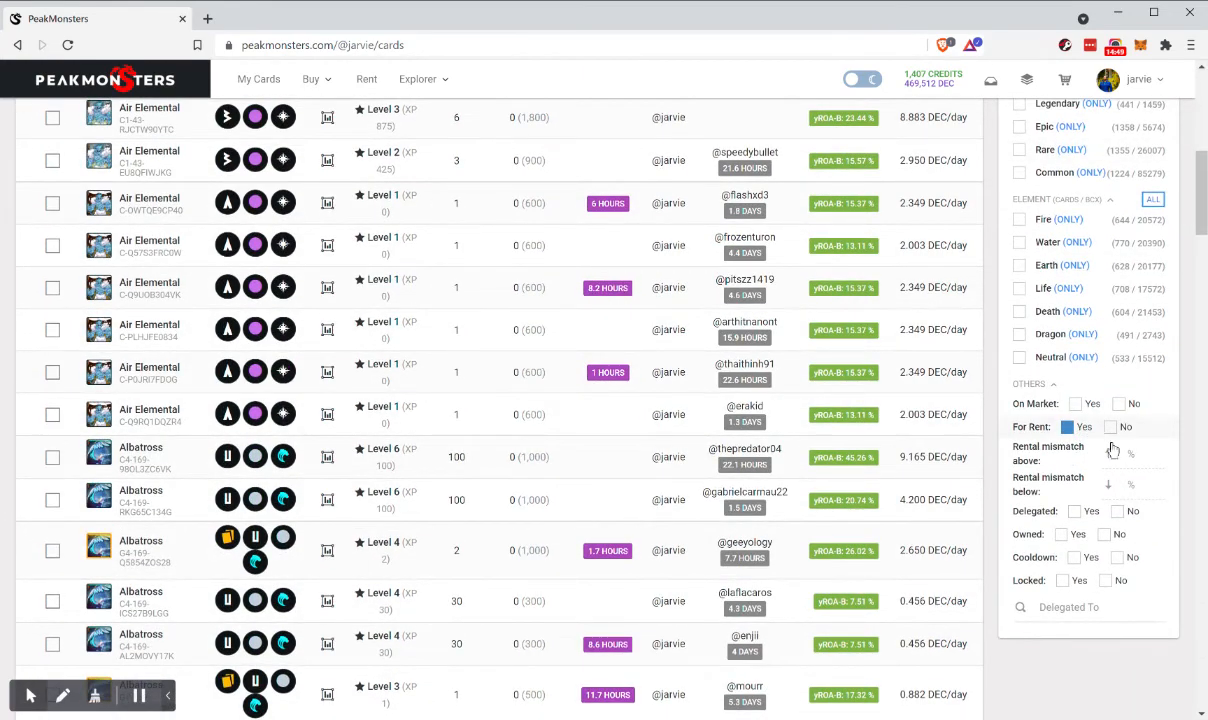
left_click(1075, 511)
scroll(690, 270, "up", 6)
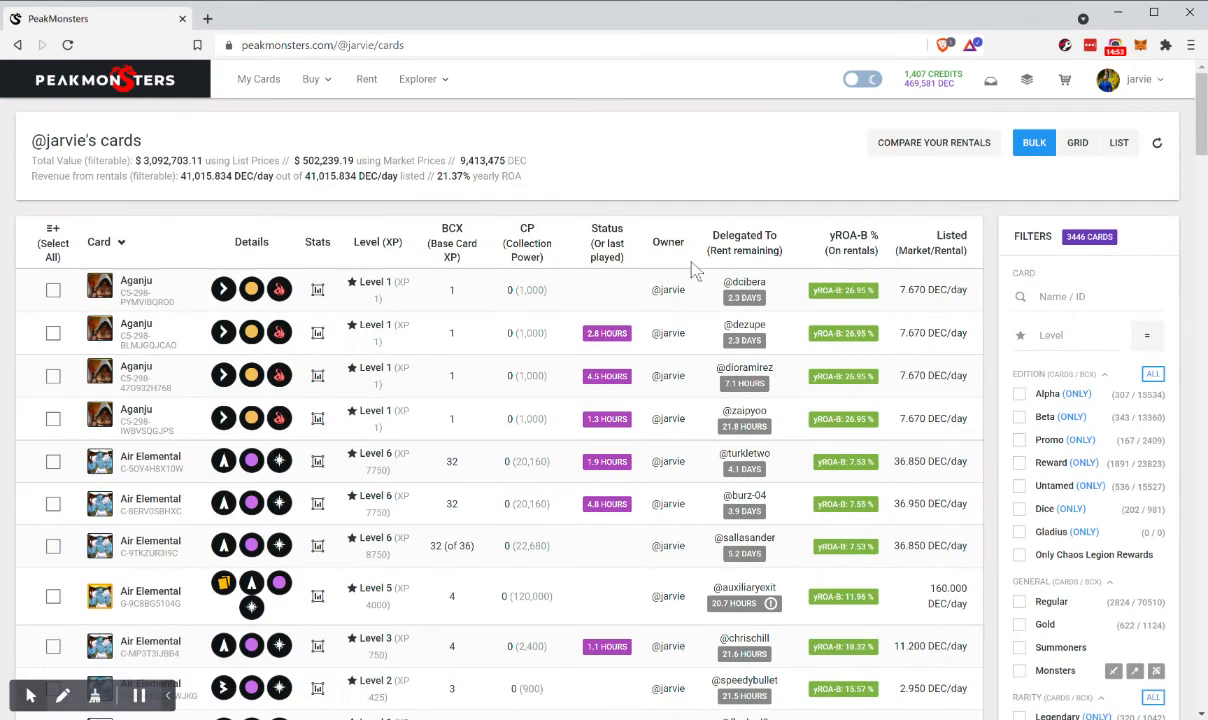